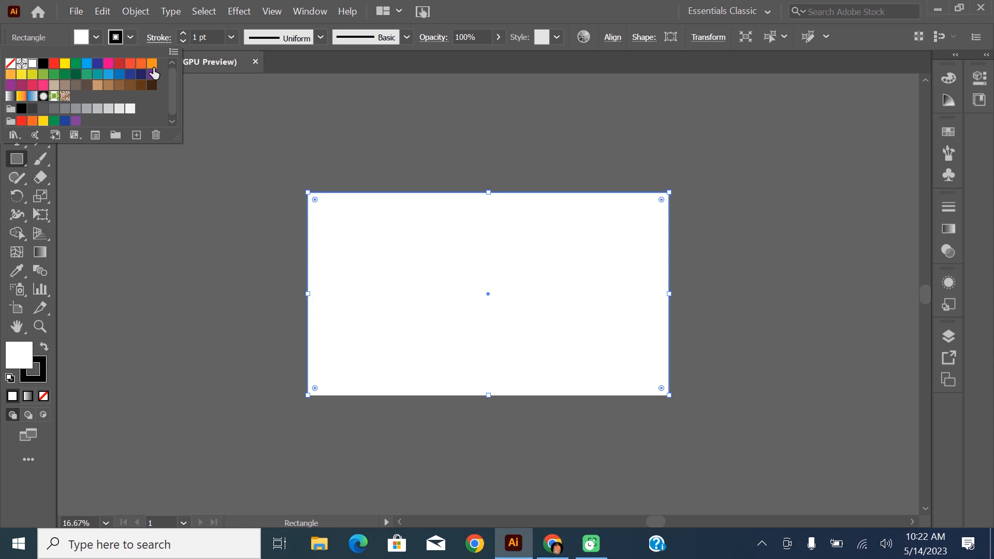
Fill the background rectangle with light orange and apply a linear gradient to it
left_click(10, 74)
left_click(302, 104)
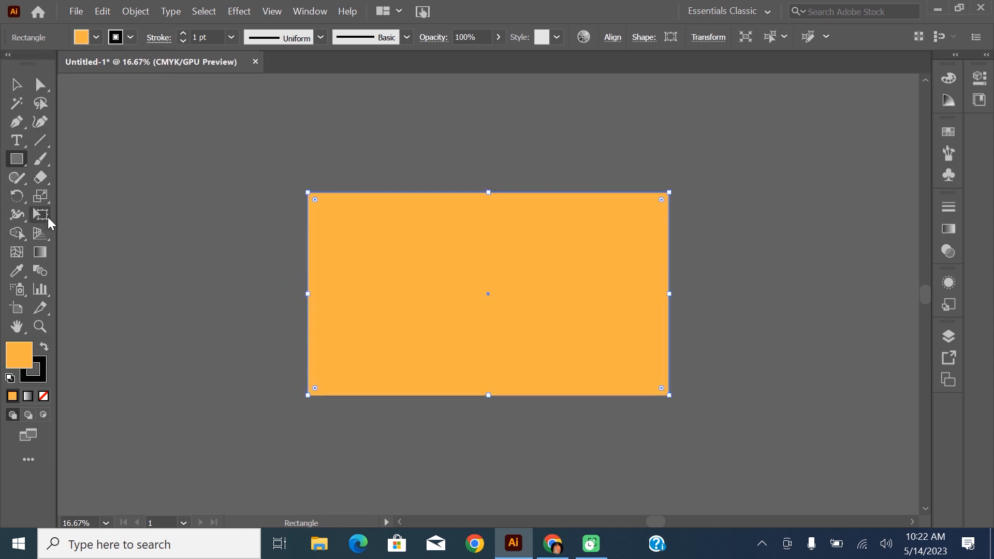
left_click(40, 252)
left_click(434, 36)
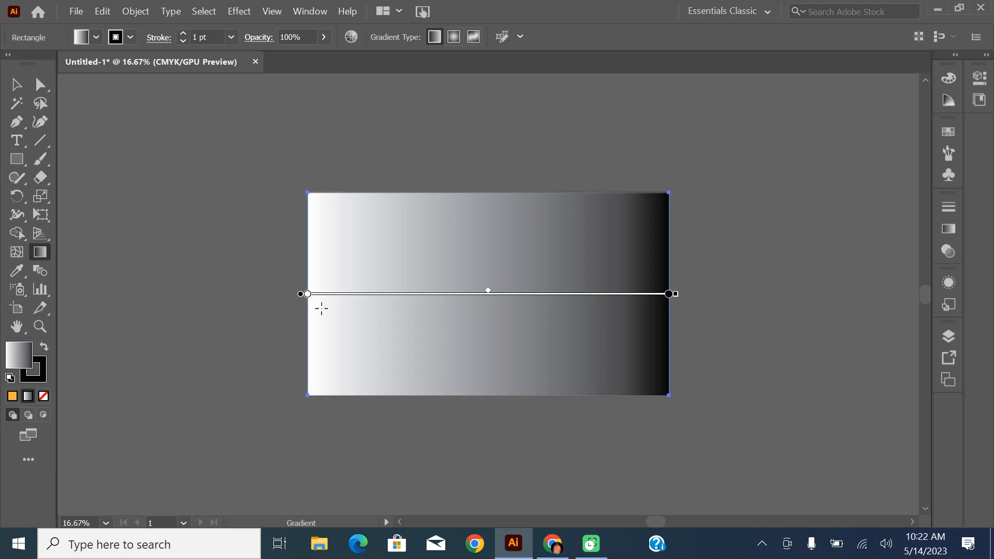
Set the gradient's starting colour to orange C=0 M=80 Y=95 K=0 and its ending colour to light orange
double_click(308, 294)
left_click(273, 340)
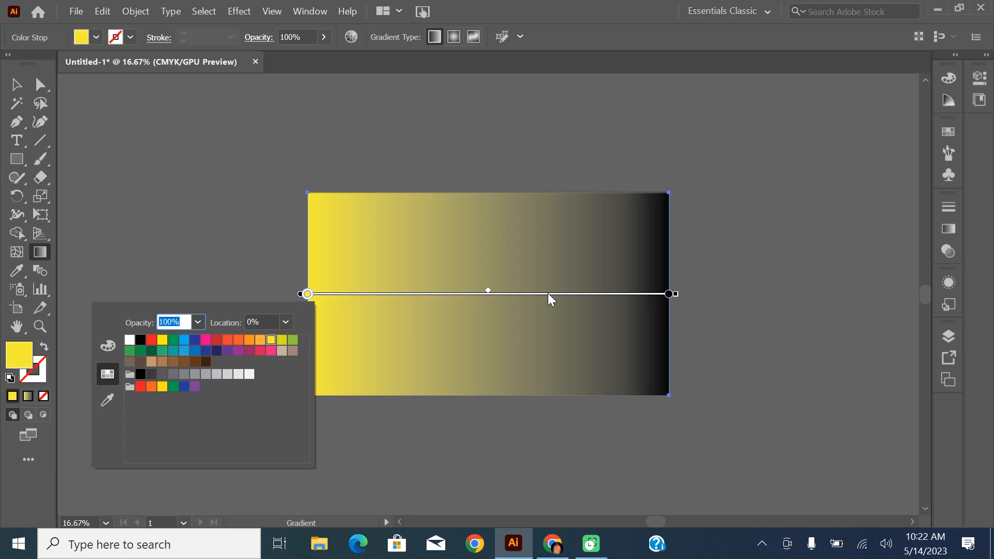
double_click(669, 294)
left_click(619, 340)
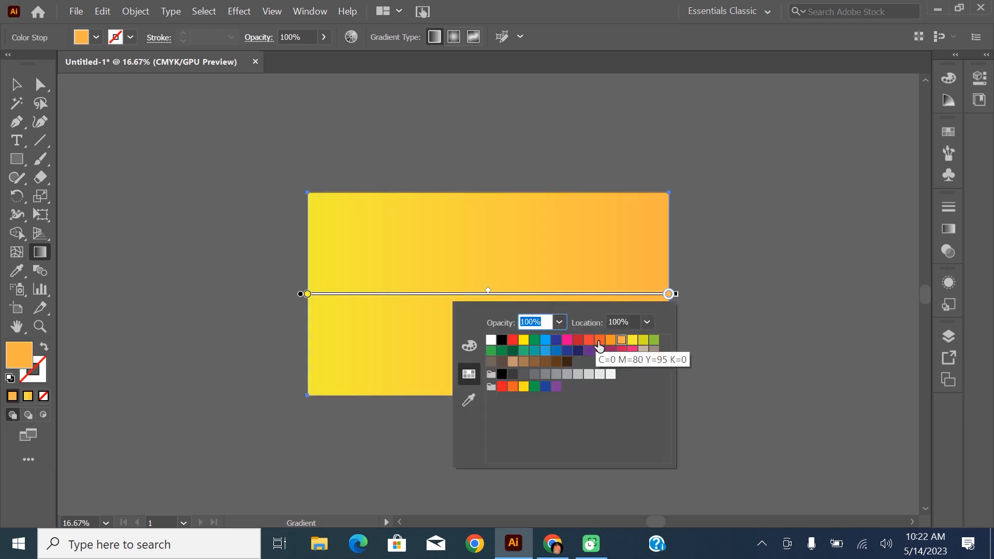
double_click(308, 294)
left_click(238, 339)
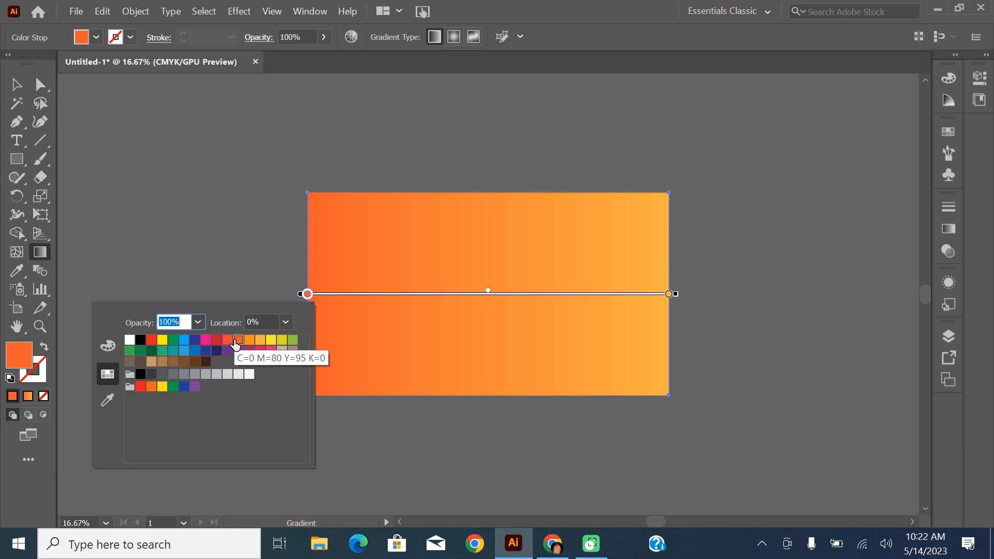
Shift the gradient's midpoint slightly toward the darker orange end and deselect the rectangle
left_click(583, 288)
left_click_drag(488, 290, 295, 304)
left_click_drag(354, 291, 449, 290)
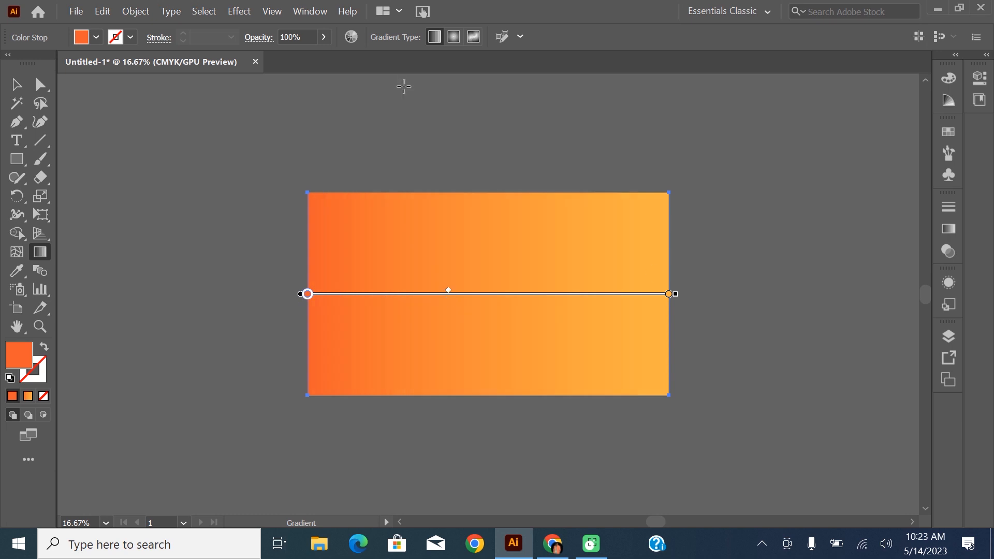
key("v")
left_click(588, 126)
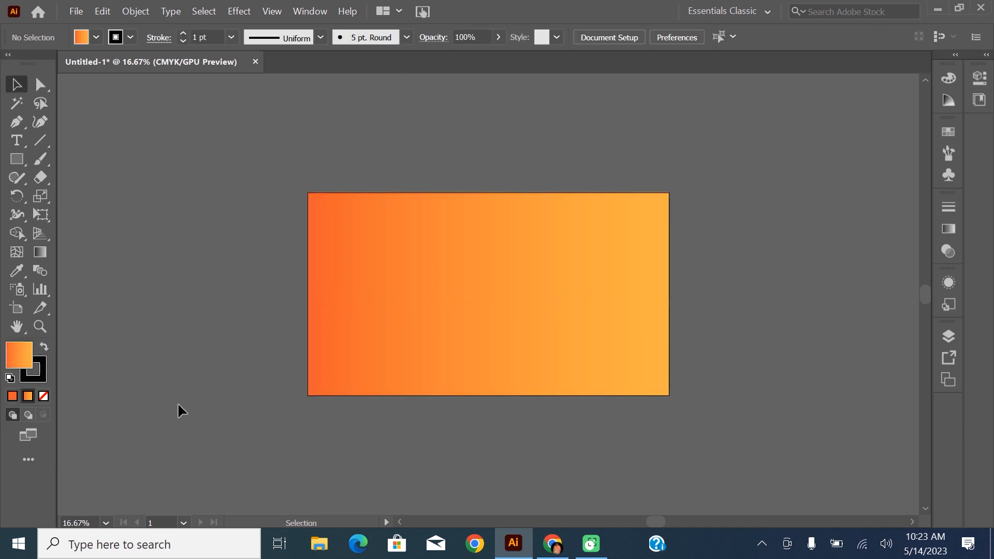
Add an area text reading RESTAURENT NAME across the upper part of the rectangle and enlarge it to 93 pt
left_click(17, 140)
left_click_drag(273, 218, 649, 334)
key("BackSpace")
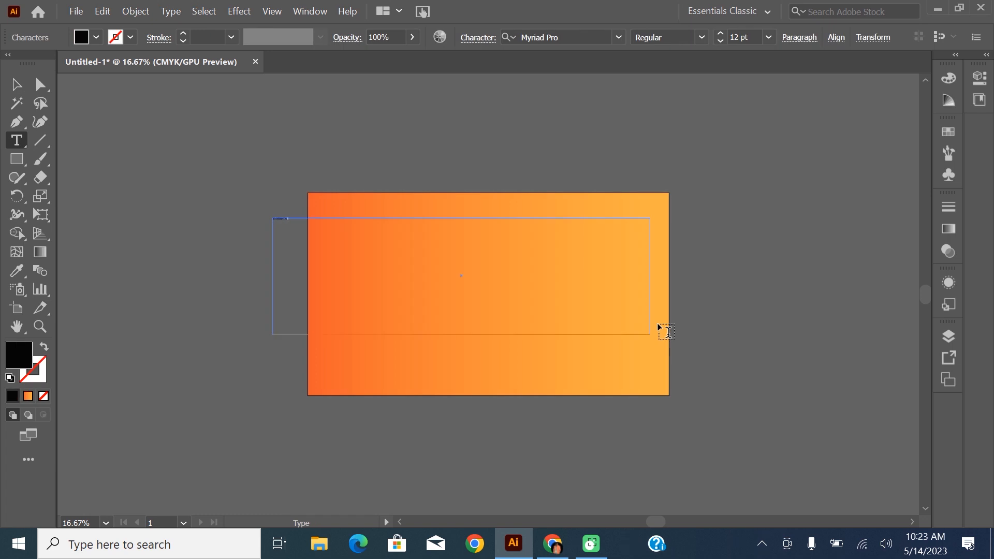
key("ctrl+a")
left_click(951, 283)
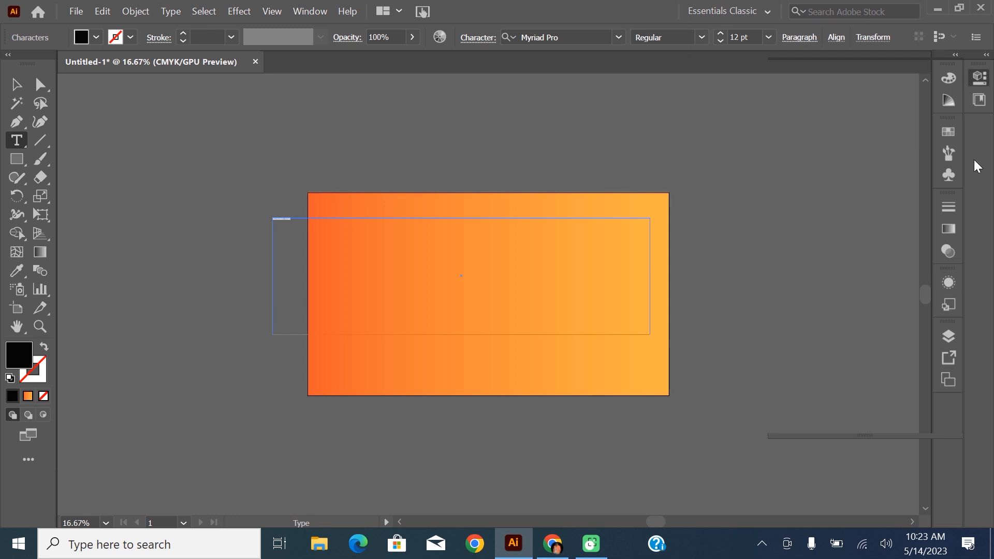
left_click(799, 197)
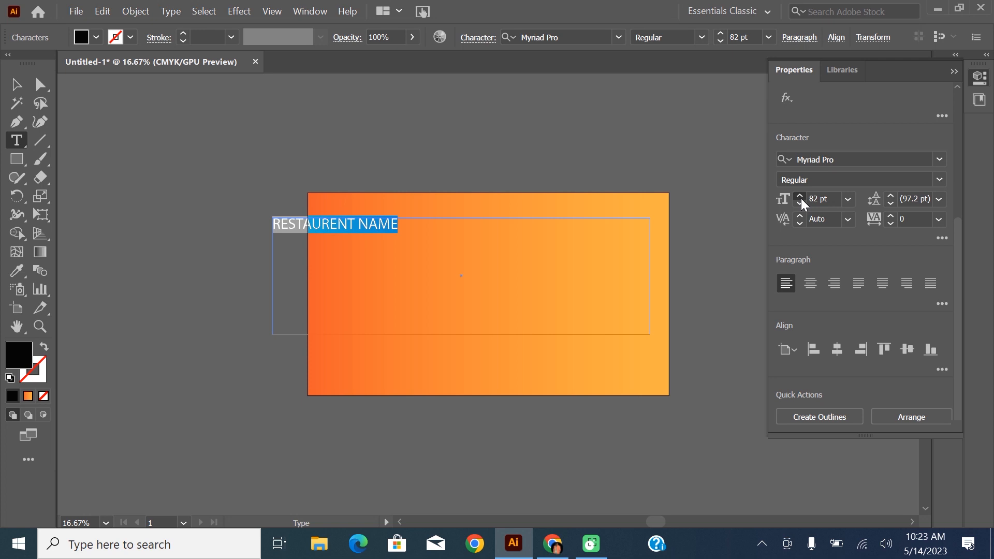
Change the font of the RESTAURENT NAME text to nevis Bold
left_click(844, 163)
key("Down")
key("Down")
key("Down")
key("Down")
key("Down")
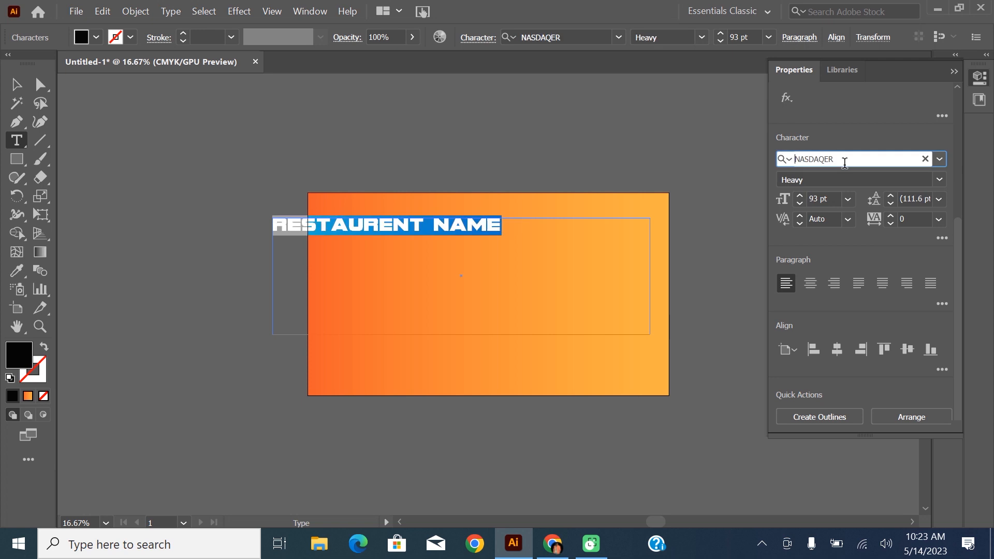
key("Down")
key("Down")
key("Down")
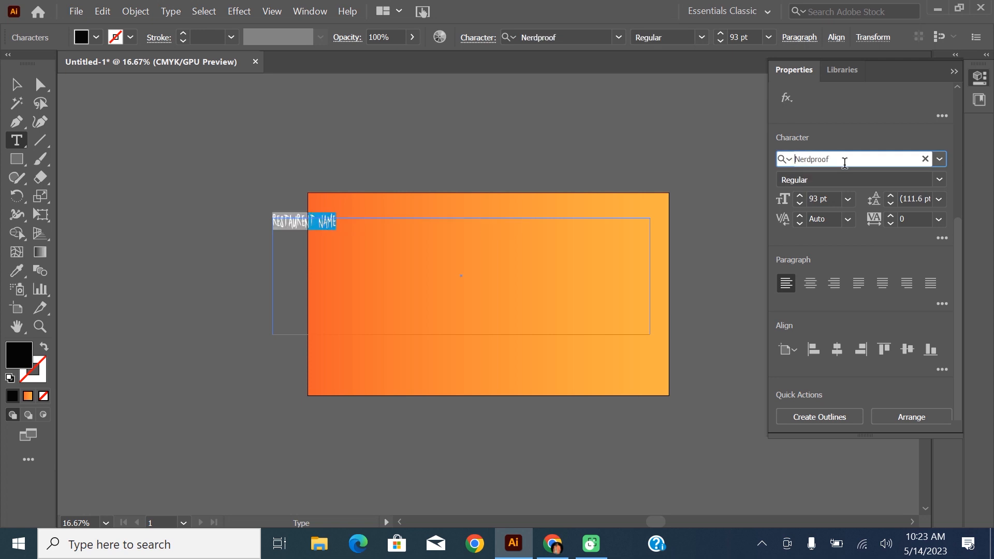
key("Return")
Shrink the text frame to fit RESTAURENT NAME and move it inside the rectangle's upper left area
left_click(16, 85)
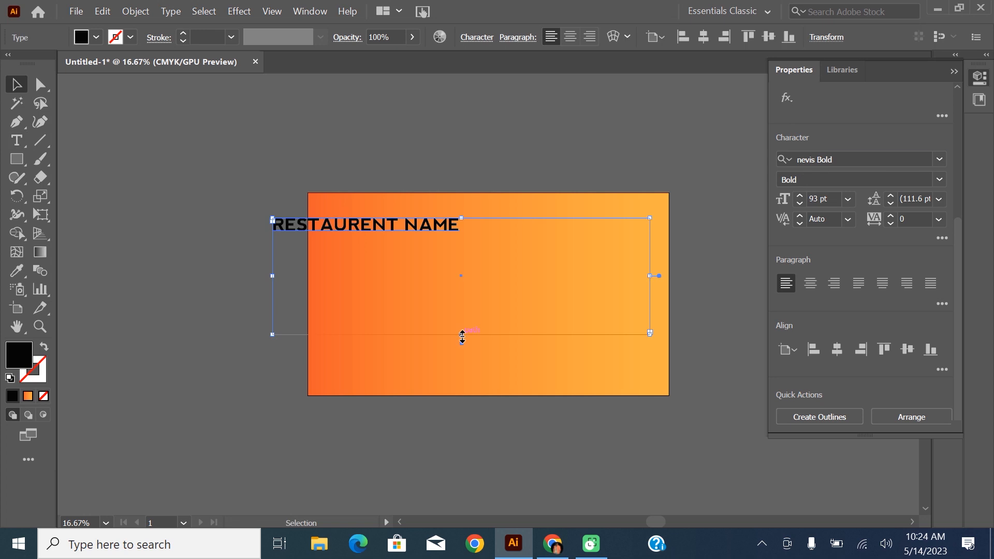
left_click_drag(461, 335, 475, 235)
left_click_drag(650, 227, 468, 243)
left_click_drag(378, 234, 426, 234)
left_click(561, 228)
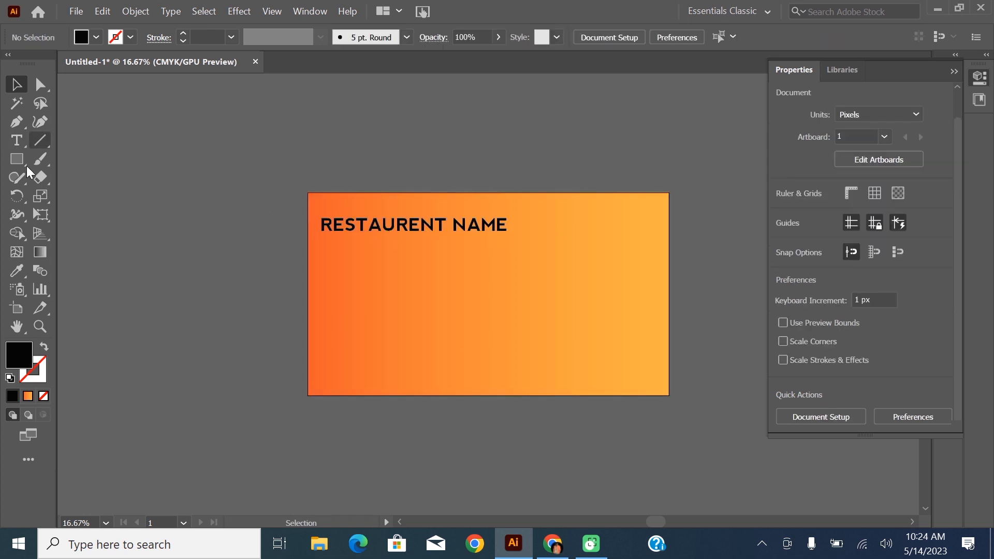
Draw an ellipse about 528 by 471 px below the title text and remove its fill
key("l")
left_click_drag(452, 272, 552, 360)
left_click(96, 37)
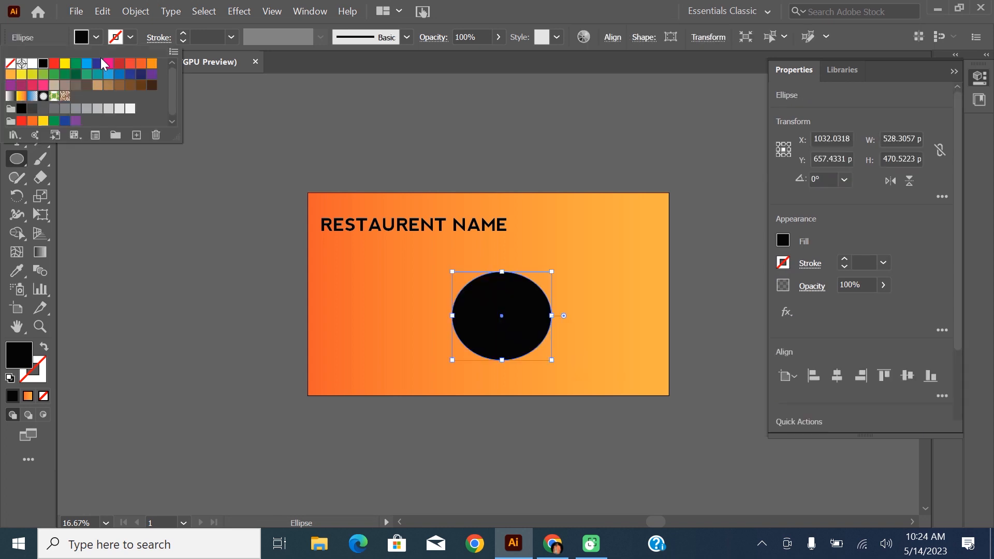
left_click(9, 64)
Give the ellipse a white stroke 7 pt thick
left_click(96, 37)
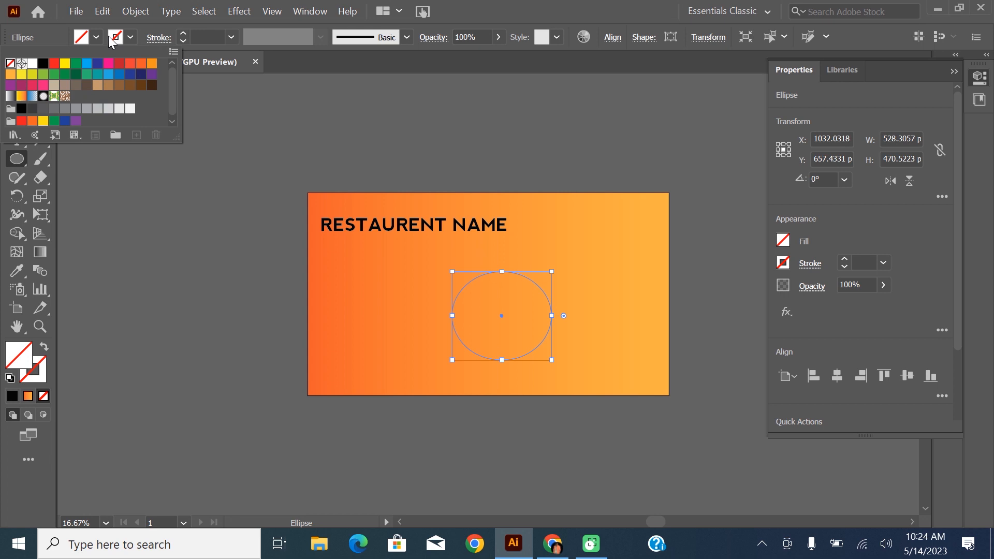
left_click(32, 63)
left_click(185, 35)
left_click(186, 35)
left_click(186, 35)
left_click(186, 35)
left_click(185, 34)
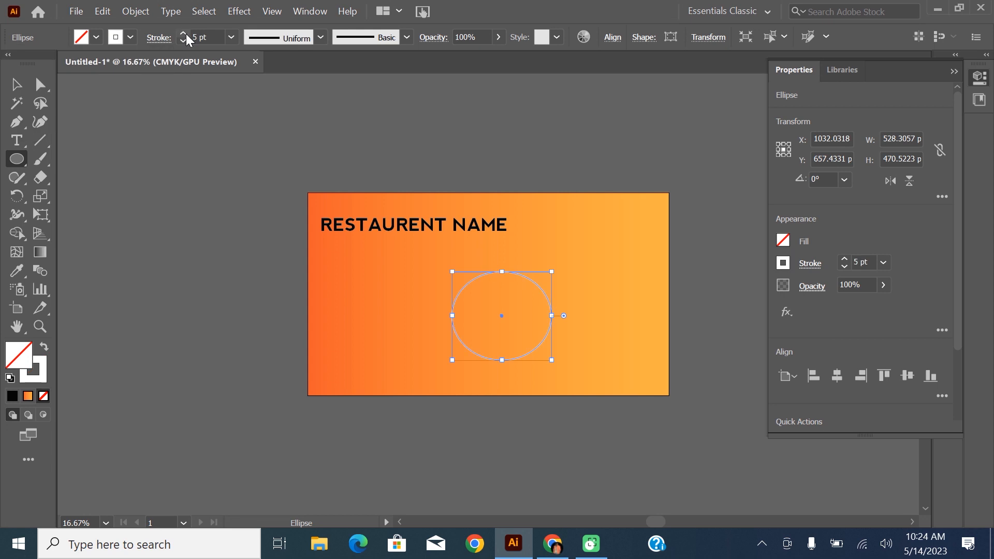
left_click(186, 34)
left_click(186, 35)
Reshape the white-outlined ellipse into a circle and shift it slightly to the left
key("v")
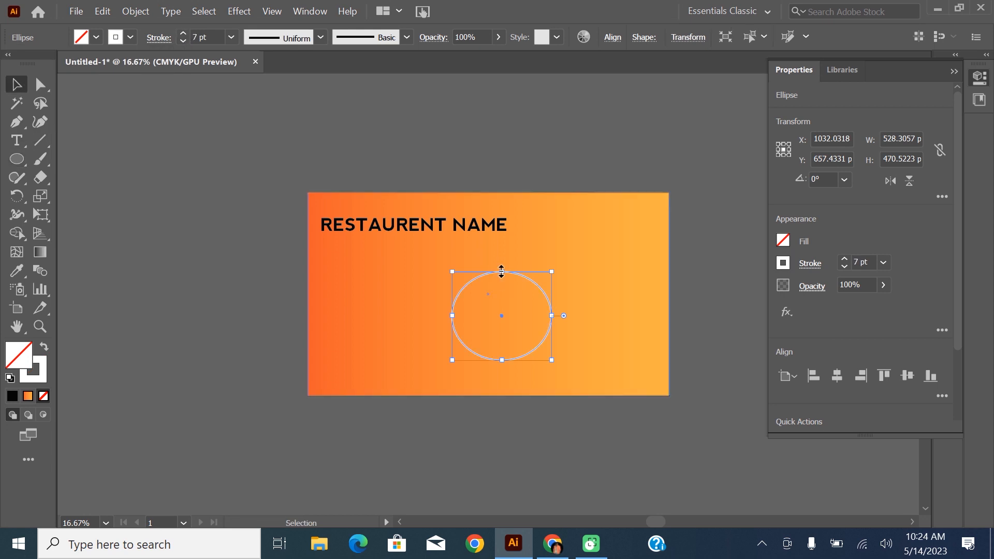
mouse_move(501, 271)
left_mouse_down()
mouse_move(513, 264)
mouse_move(487, 262)
mouse_move(516, 270)
mouse_move(499, 277)
mouse_move(508, 276)
left_mouse_up()
left_click(513, 281)
Draw a second circle about 415 px in diameter above and right of the first, and remove its fill
key("l")
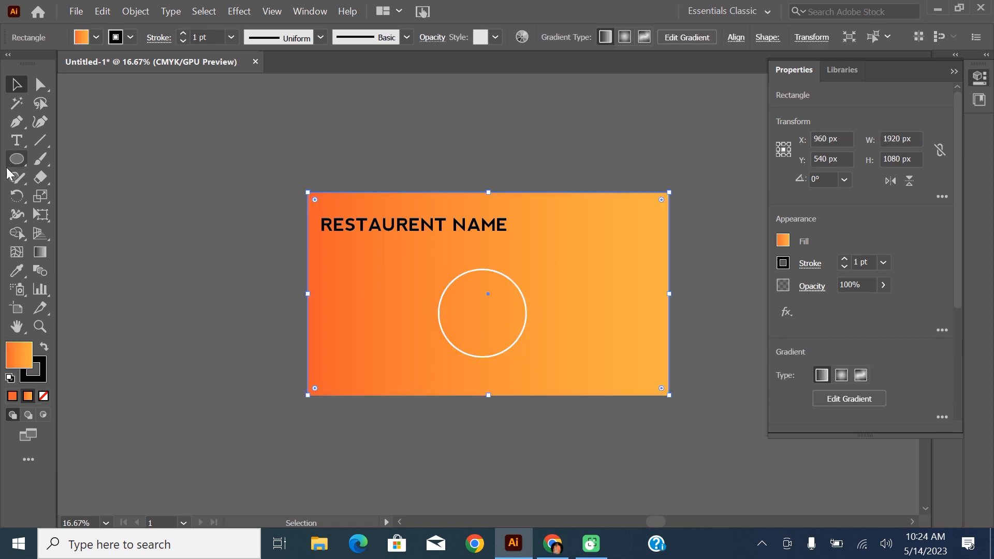
left_click_drag(590, 217, 512, 295)
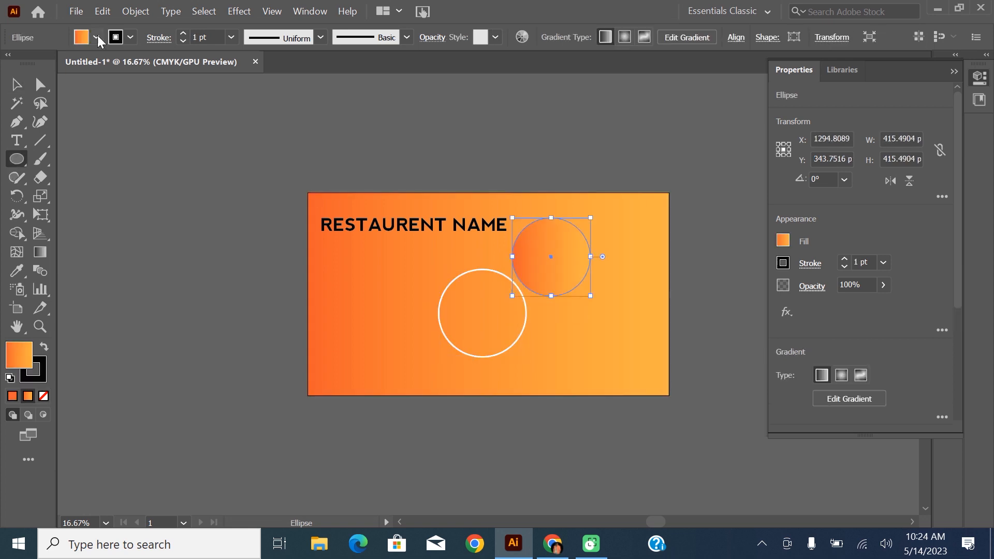
left_click(96, 37)
left_click(10, 62)
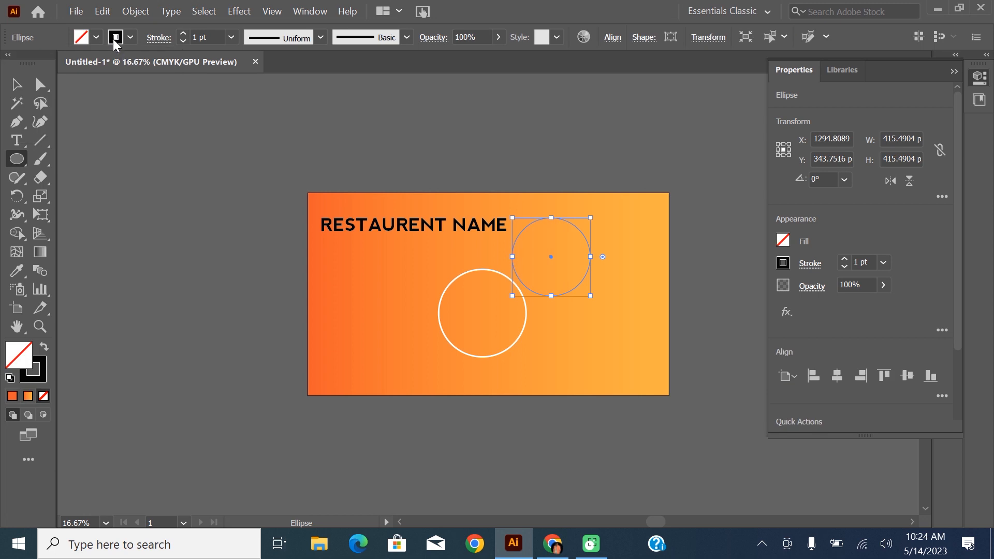
Give the smaller circle a white stroke 7 pt thick
left_click(96, 37)
left_click(33, 62)
left_click(183, 33)
left_click(183, 33)
left_click(183, 33)
left_click(184, 33)
left_click(184, 33)
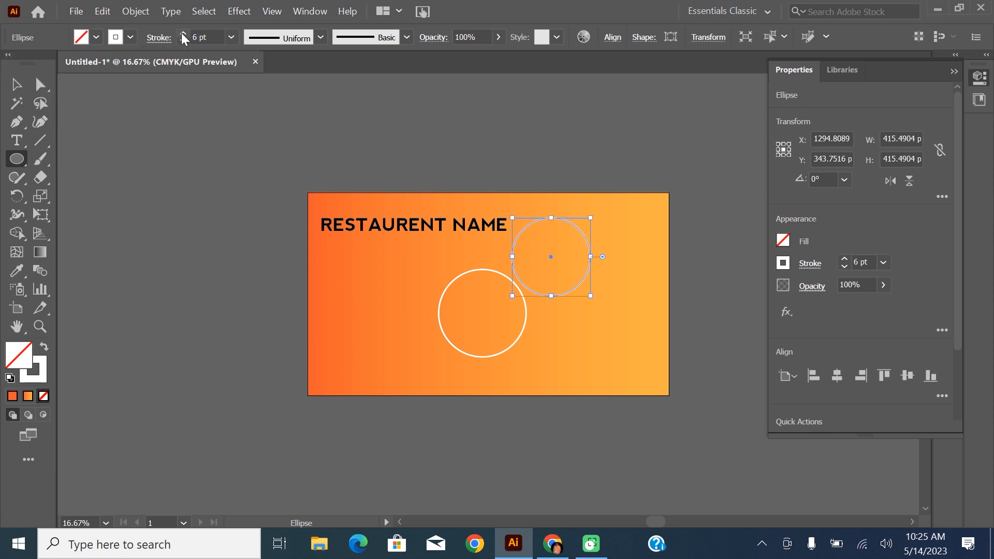
left_click(184, 33)
Move the smaller circle down and slightly right so it touches the larger circle, and deselect it
left_click(16, 84)
left_click_drag(575, 227, 578, 244)
left_click(688, 241)
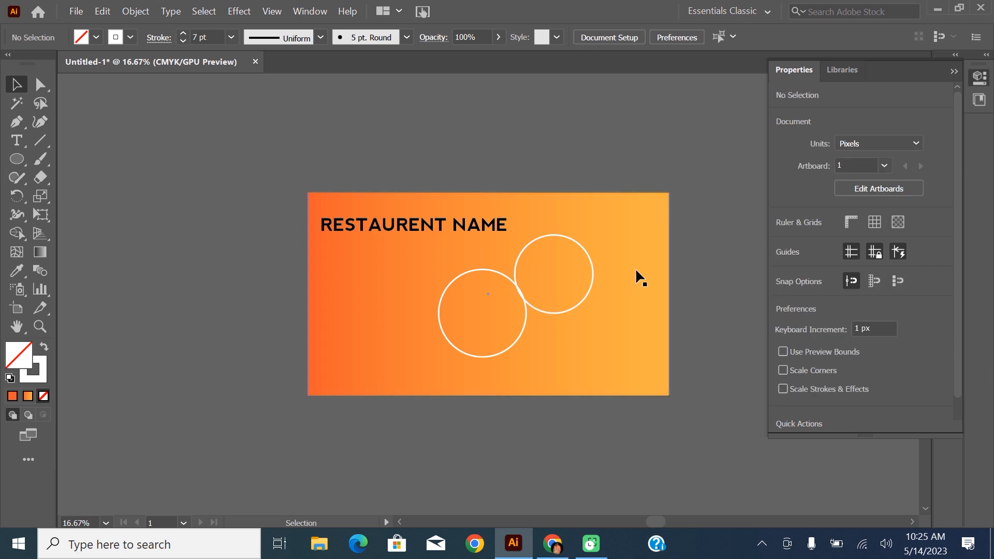
left_click(586, 248)
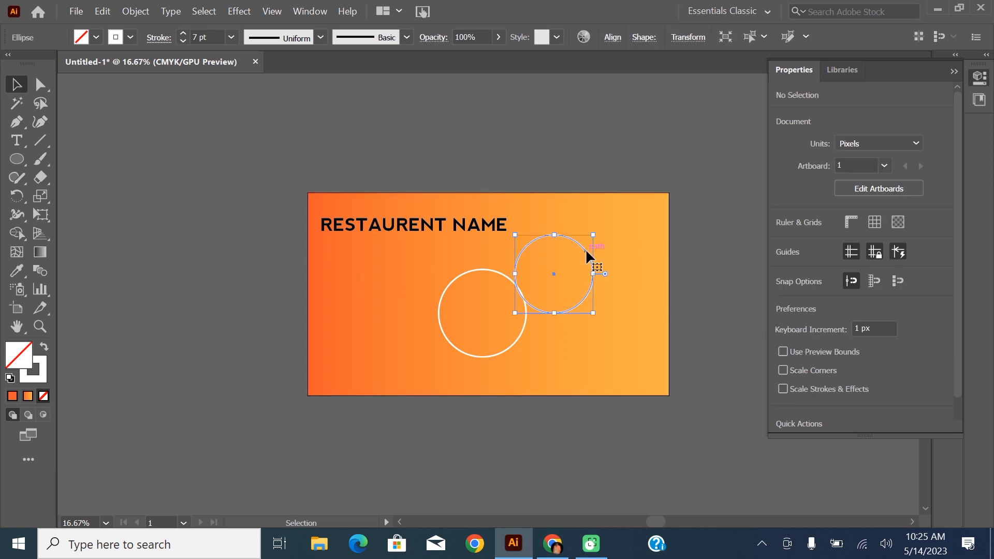
left_click(627, 253)
Start a Pen tool path on the right edge of the smaller circle
key("p")
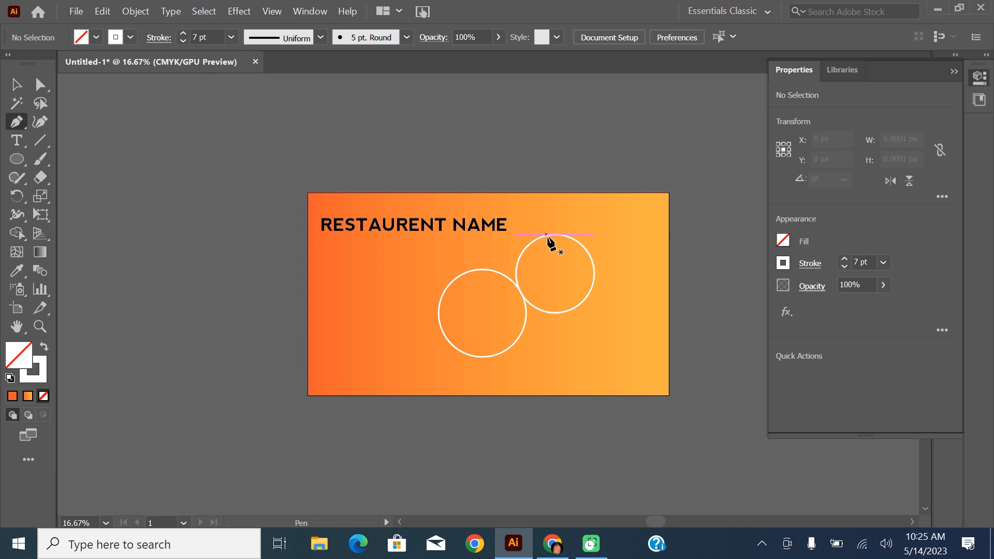
left_click(595, 268)
left_click_drag(643, 266, 643, 197)
left_click(643, 194, "alt")
key("ctrl+z")
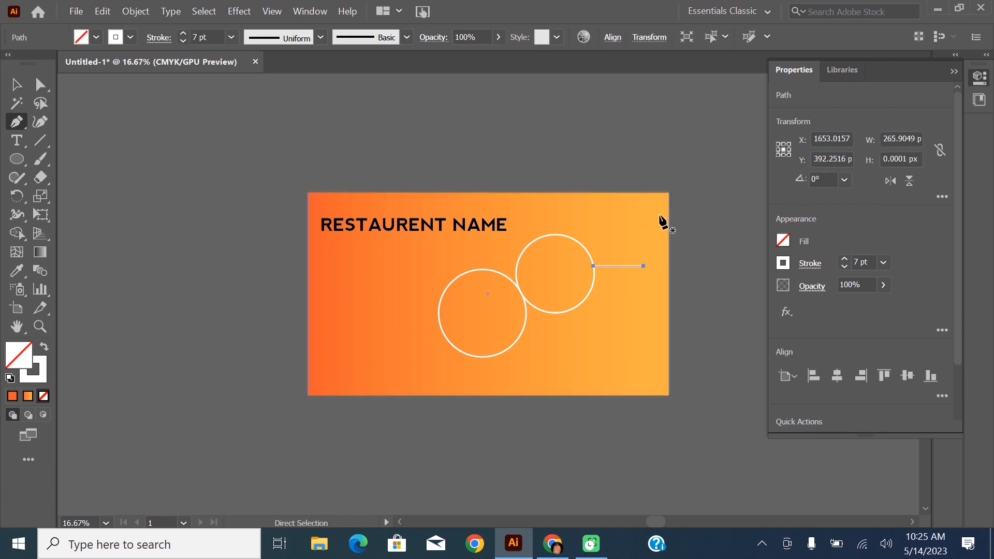
left_click(644, 193)
key("ctrl+z")
key("ctrl+z")
left_click(649, 266)
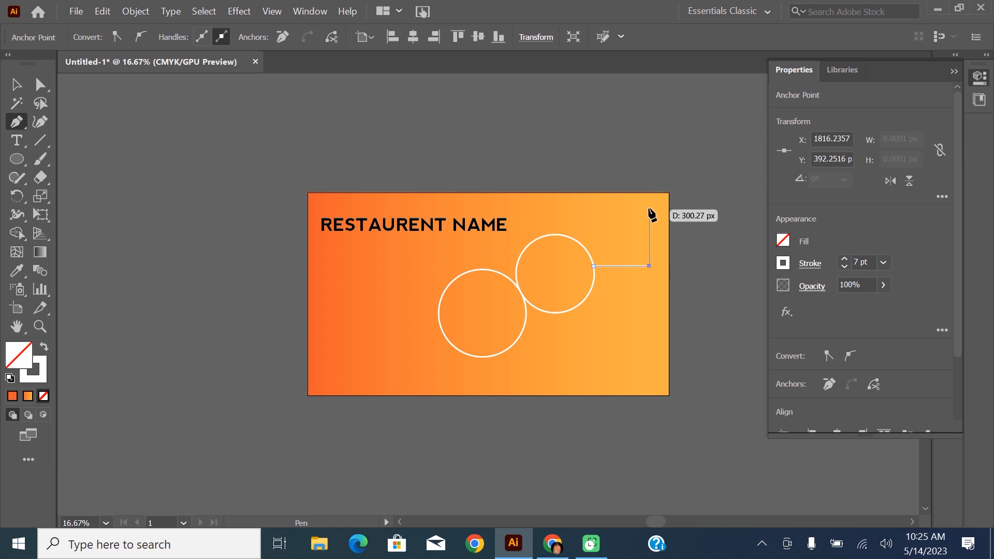
left_click(649, 193)
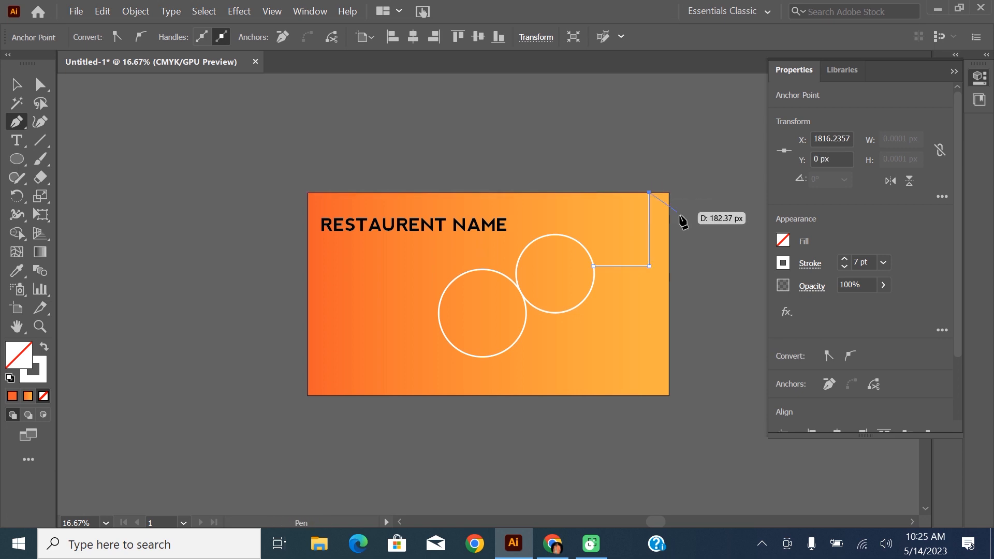
key("ctrl+z")
left_click(649, 193, "shift")
key("ctrl+z")
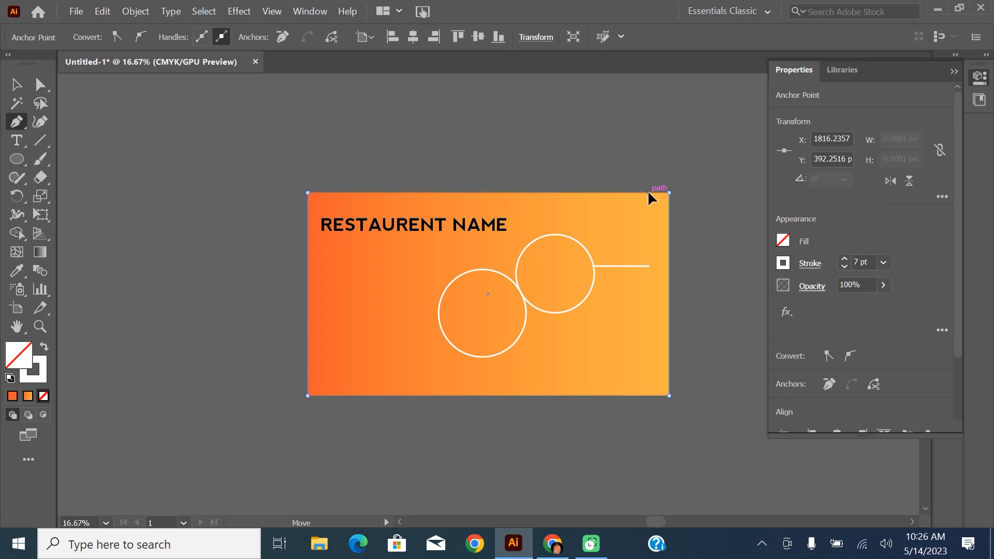
key("ctrl+z")
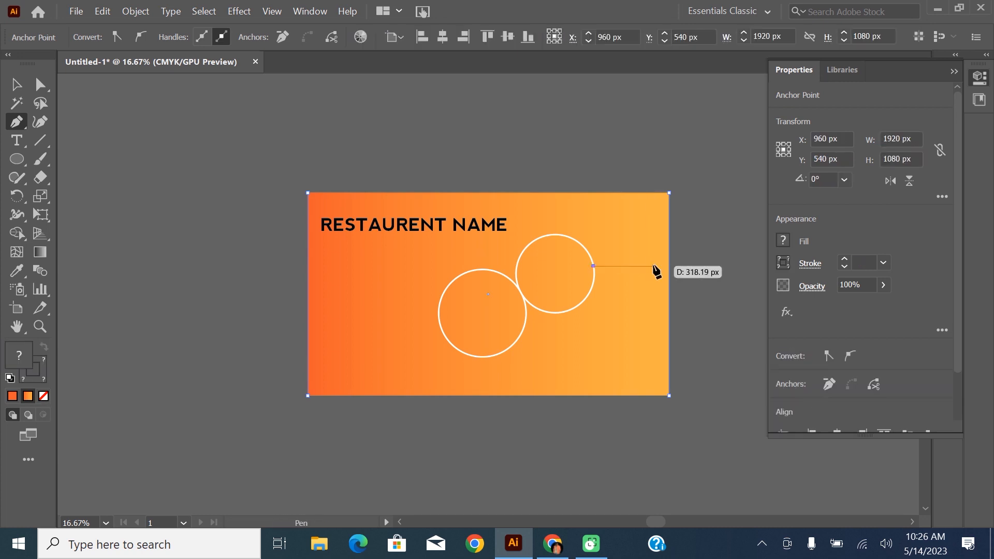
left_click(652, 193)
key("ctrl+z")
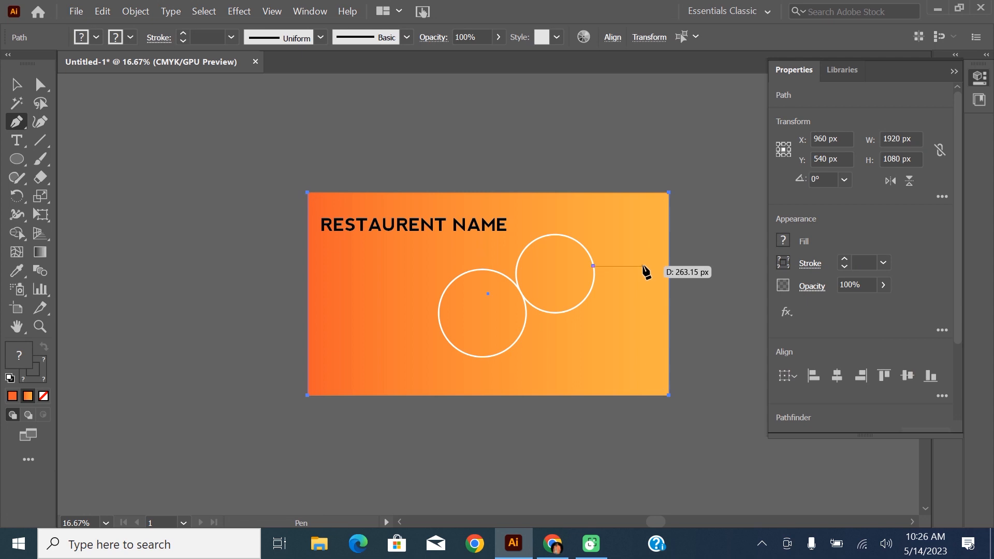
Extend the path about 263 px horizontally to the right, continue it straight up to the rectangle's top edge, and end it
left_click(643, 265)
left_click(642, 194)
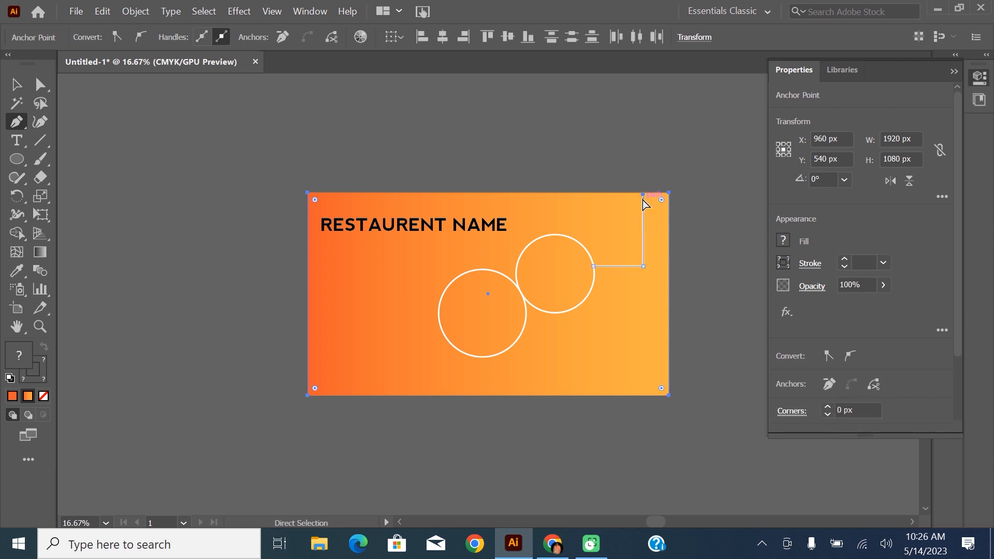
left_click(654, 175, "ctrl")
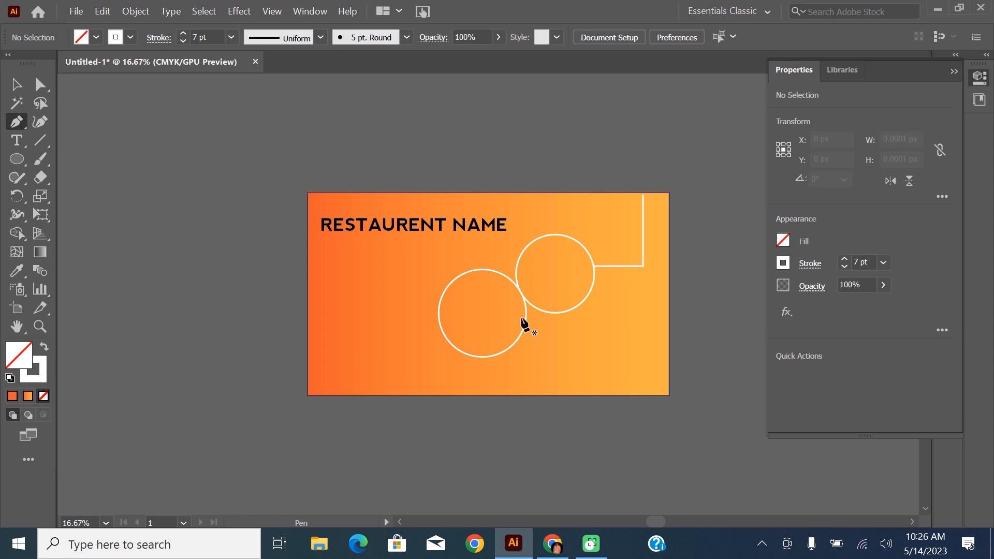
Draw a second right-angled path just inside the first, from the smaller circle's right edge up to the rectangle's top edge
left_click(592, 259)
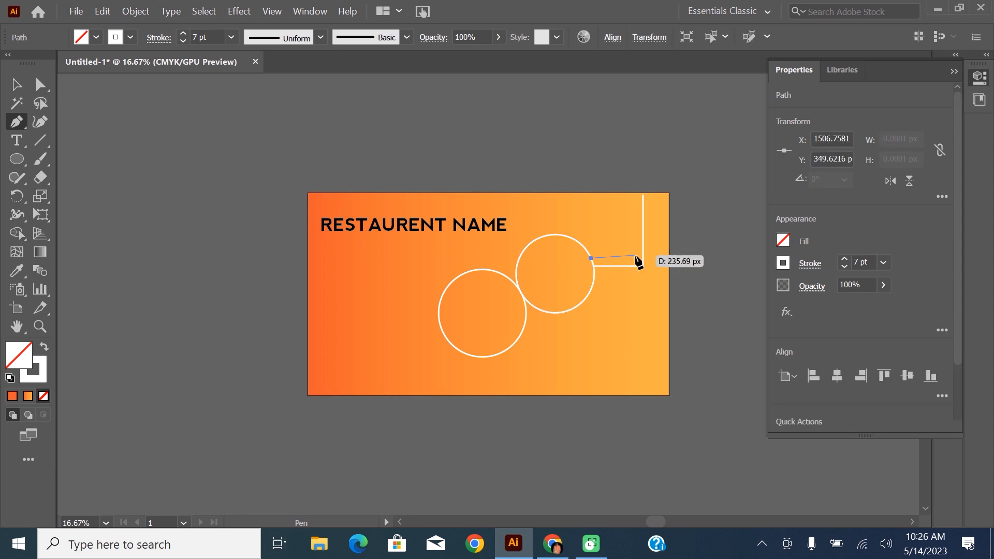
left_click(635, 258)
left_click(636, 195)
left_click(592, 415, "ctrl")
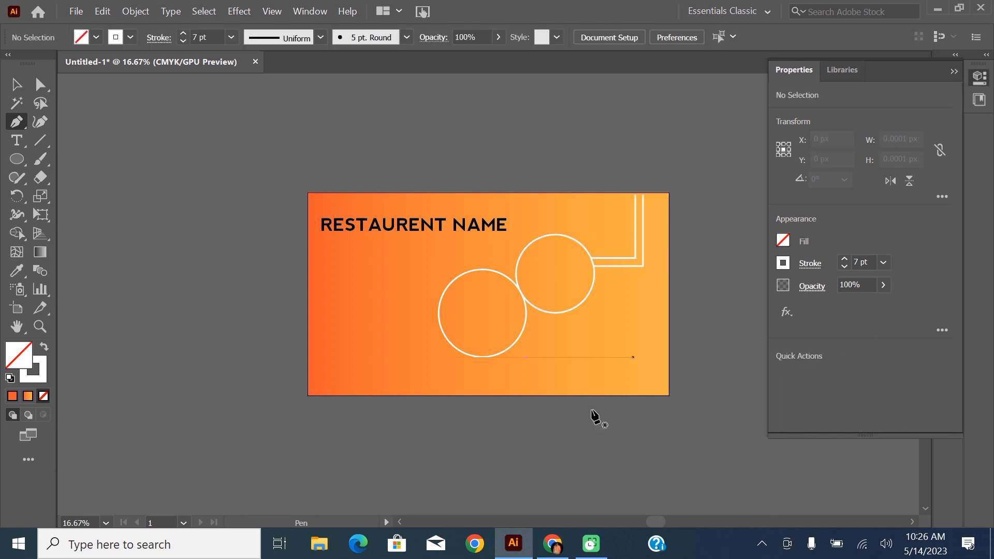
Draw a right-angled path from the larger circle's left edge horizontally left and straight down to the banner's bottom edge, and end it
left_click(439, 309)
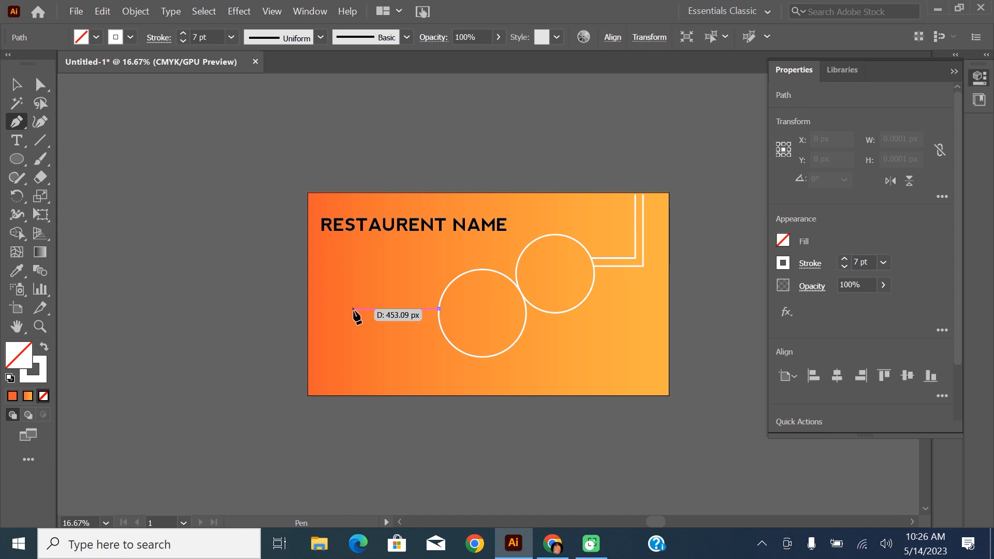
left_click(370, 309)
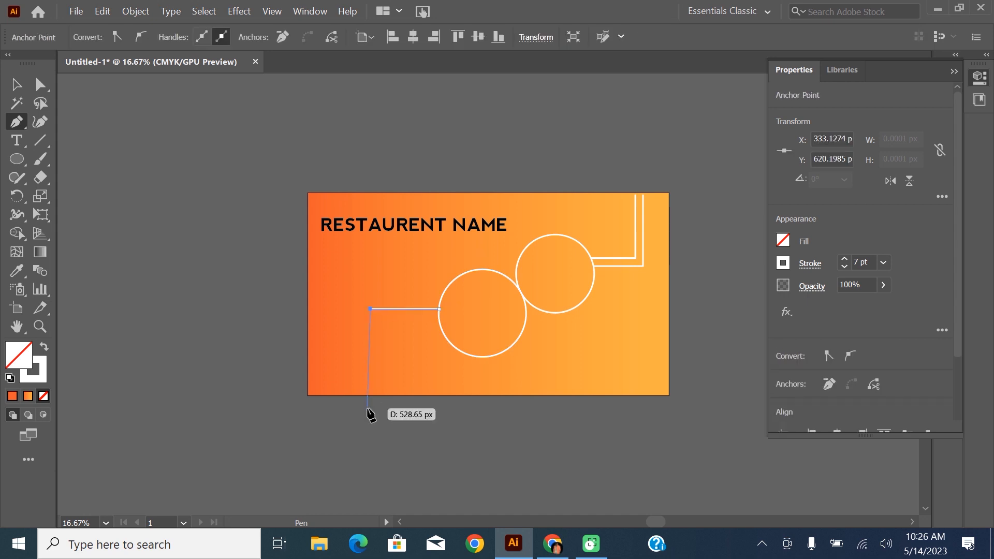
left_click(370, 394)
left_click(369, 412, "ctrl")
Draw a second right-angled path just inside the first, from the larger circle's left edge down to the banner's bottom edge
left_click(439, 322)
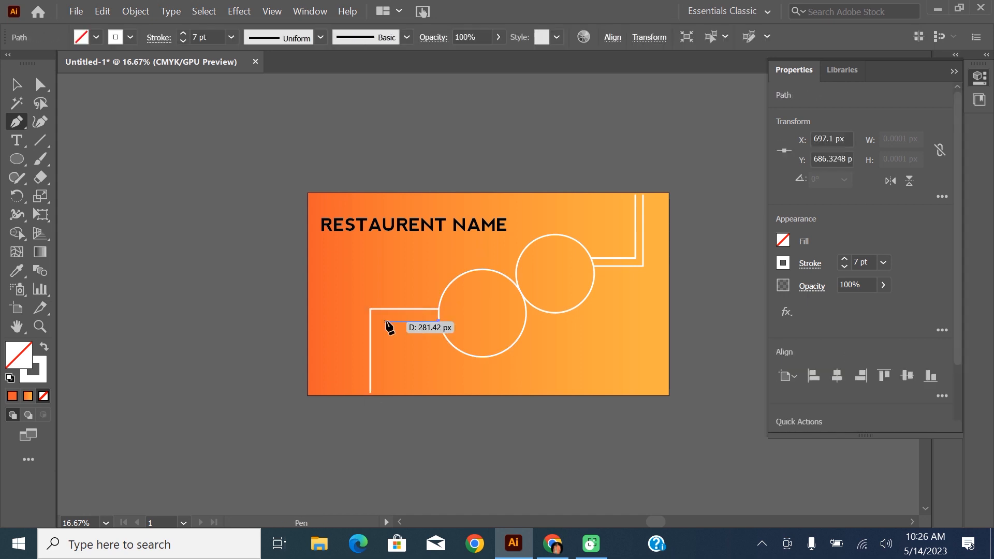
left_click(386, 322)
left_click(385, 393)
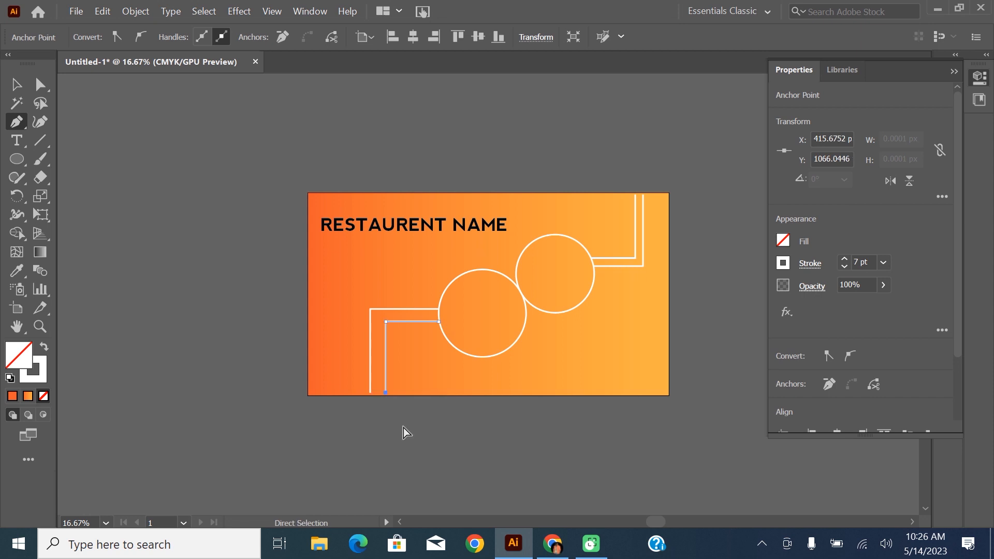
left_click(402, 427, "ctrl")
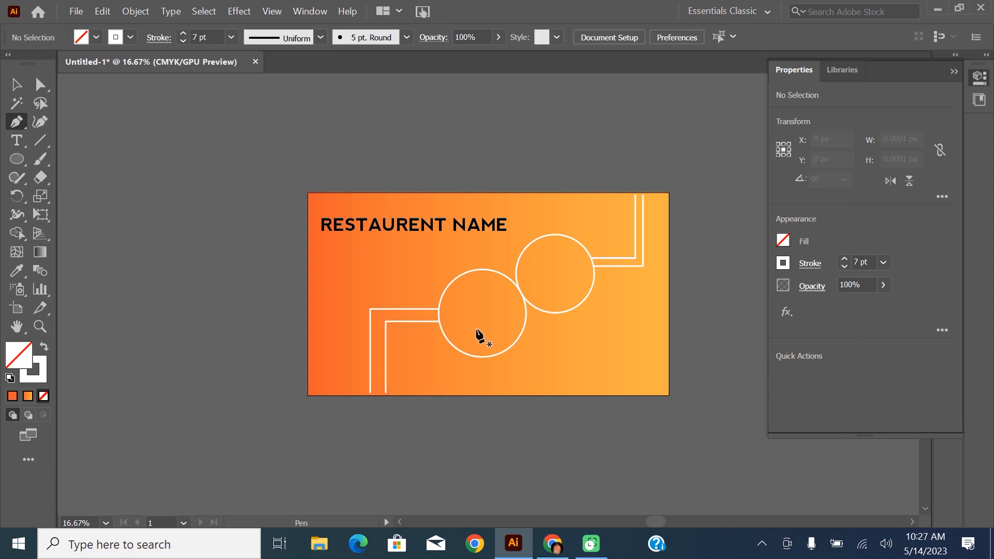
Start placing an image file and browse on New Volume (D:) to the FOOD folder inside png files
left_click(76, 11)
left_click(200, 260)
left_click(350, 185)
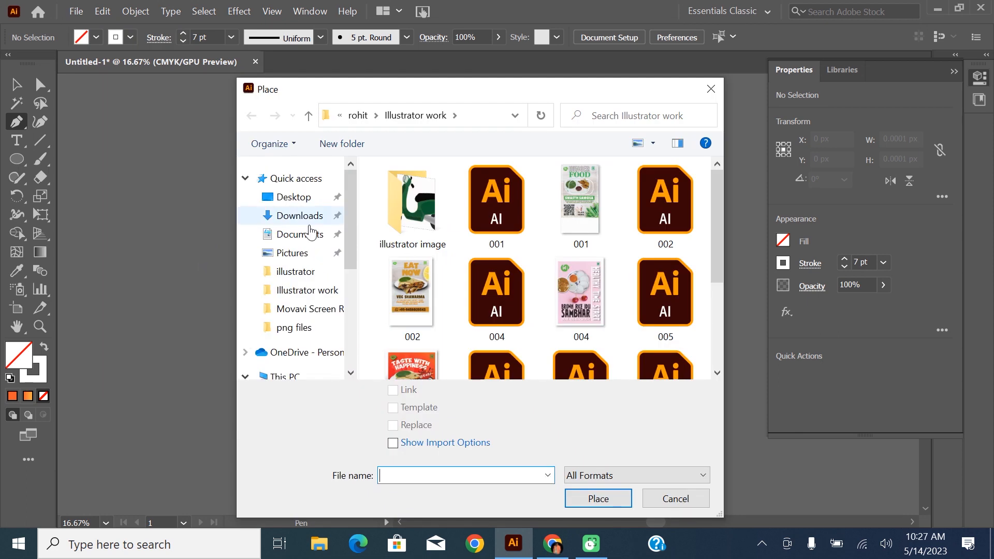
left_click(285, 374)
left_click_drag(716, 295, 703, 355)
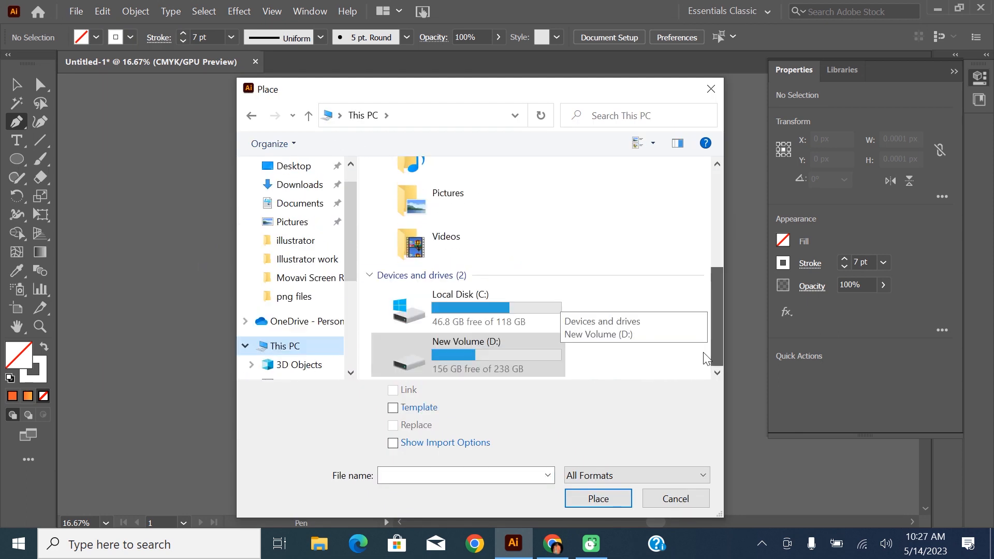
double_click(466, 356)
double_click(430, 231)
left_click_drag(717, 209, 716, 281)
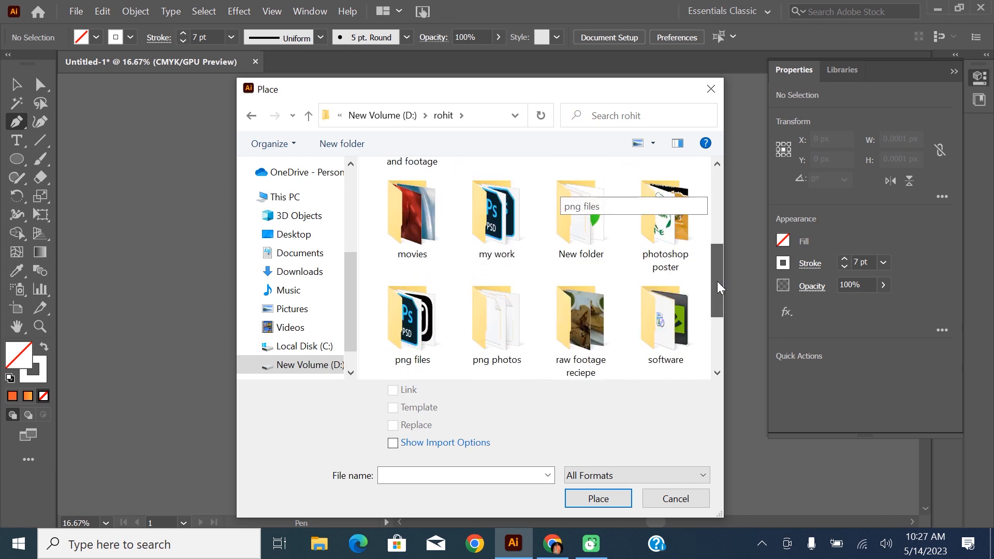
scroll(681, 265, "down", 3)
double_click(413, 192)
mouse_move(717, 176)
left_mouse_down()
mouse_move(713, 317)
mouse_move(715, 171)
left_mouse_up()
double_click(494, 193)
Place the image pngwing.com (12) over the larger circle and embed it
left_click(412, 199)
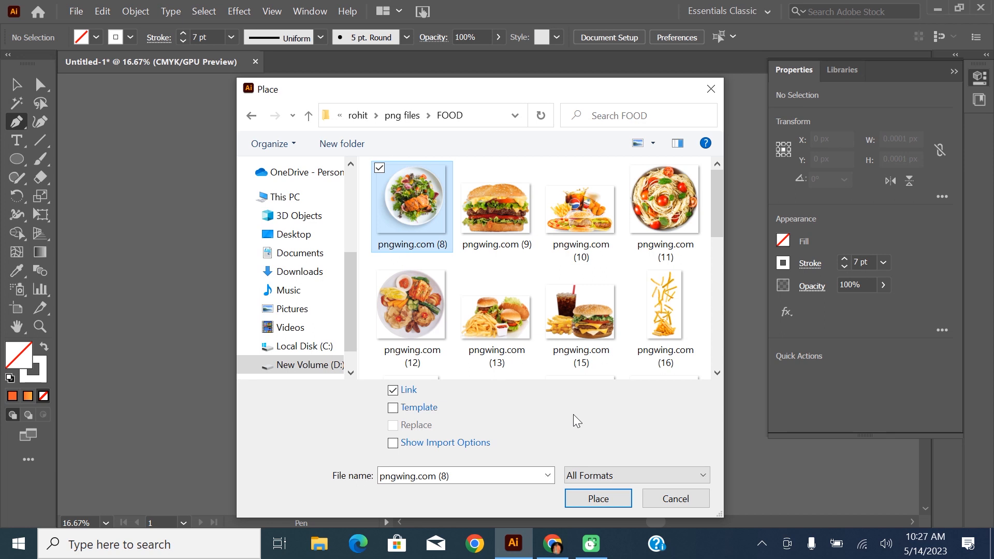
left_click(427, 302)
left_click(599, 499)
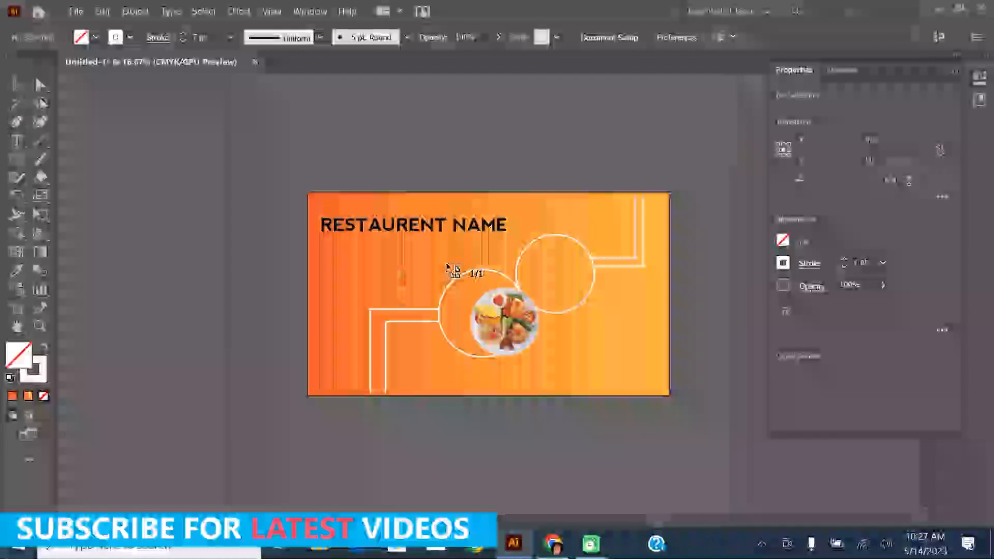
left_click_drag(423, 261, 485, 300)
left_click(308, 41)
Nudge the plate image up and left into the larger circle, widen it slightly to fill the ring, and deselect it
key("v")
key("shift+Up")
key("Up")
key("Up")
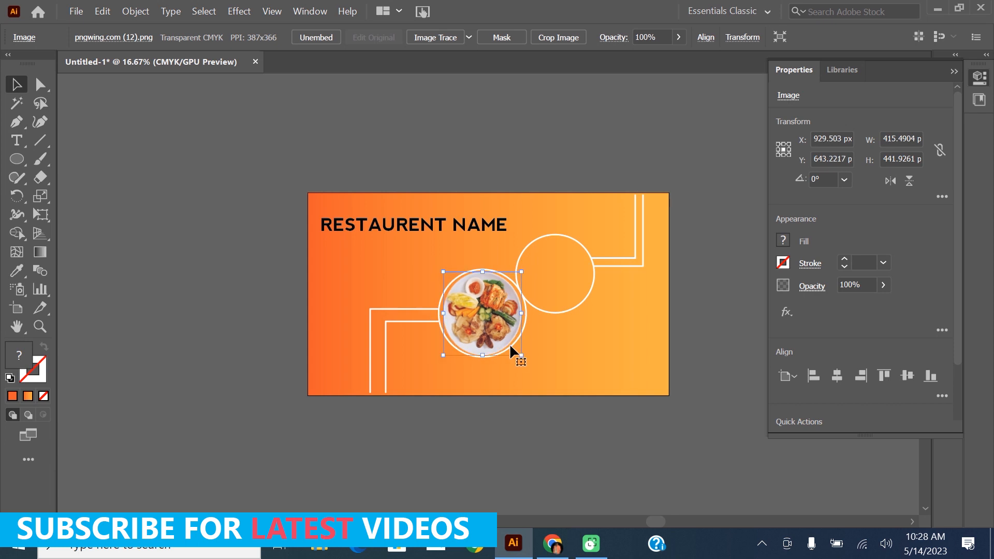
key("Left")
key("Left")
key("Left")
key("Left")
key("Left")
key("Left")
key("Left")
key("Left")
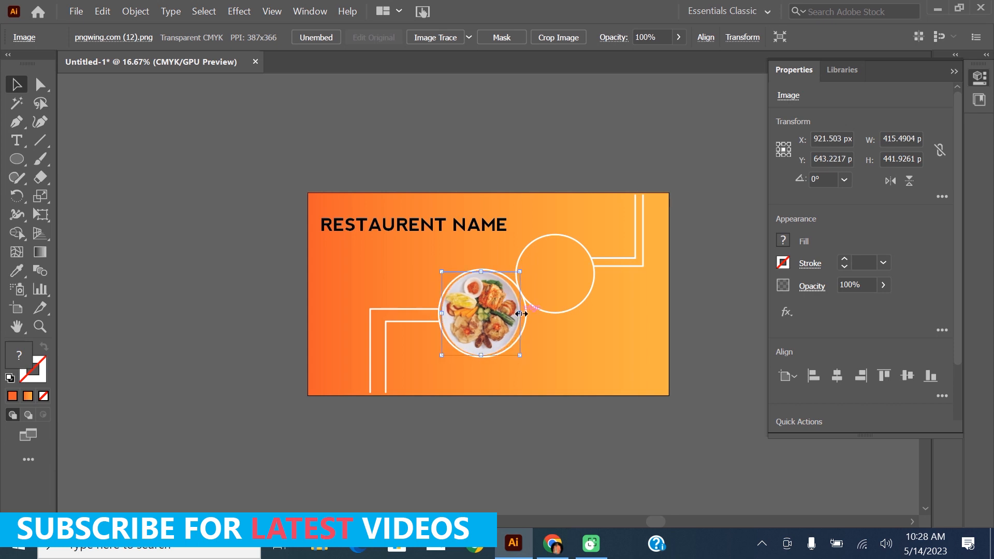
left_click_drag(520, 313, 523, 312)
left_click(558, 354)
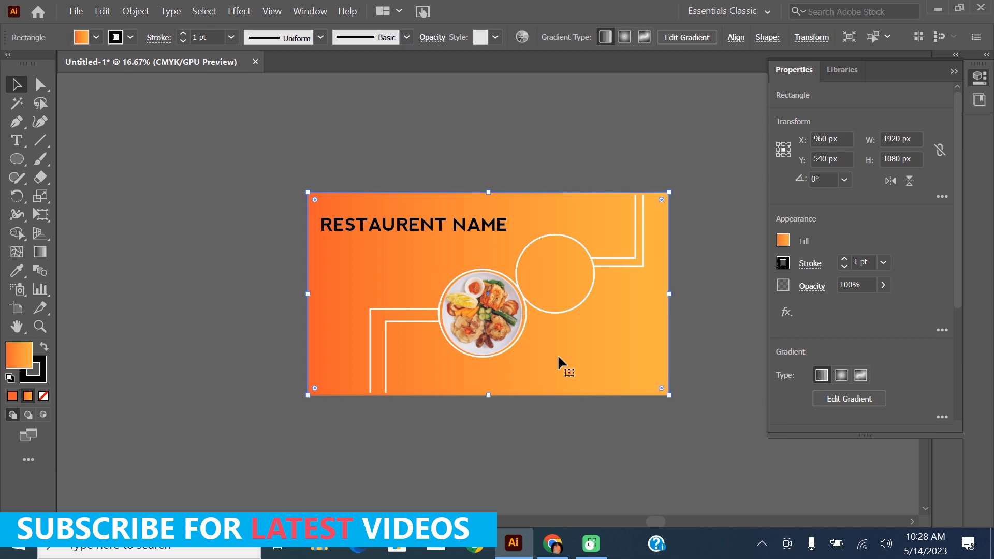
Place the pasta bowl image pngwing.com (11) from the FOOD folder near the smaller circle and embed it
left_click(69, 7)
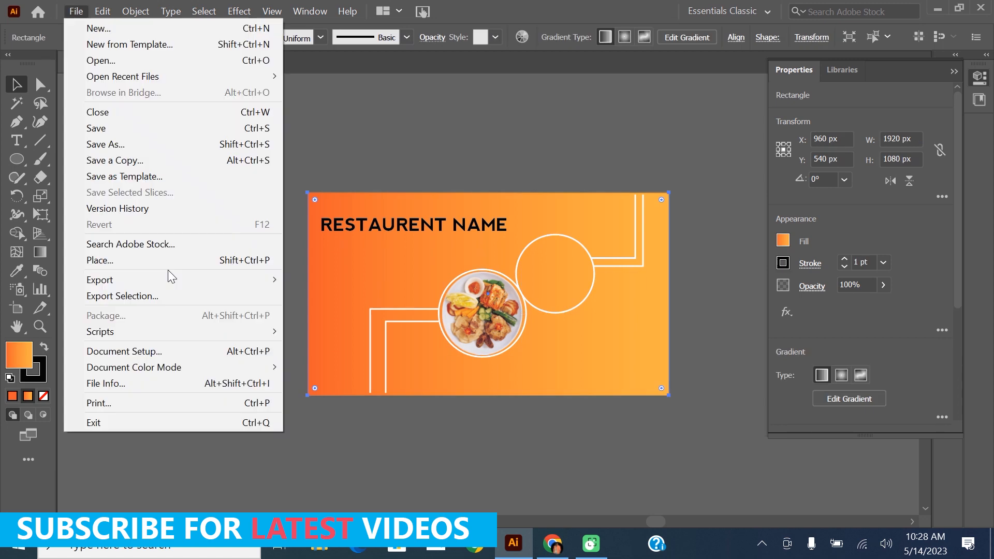
left_click(103, 260)
scroll(719, 245, "down", 2)
left_click_drag(719, 246, 724, 213)
double_click(654, 196)
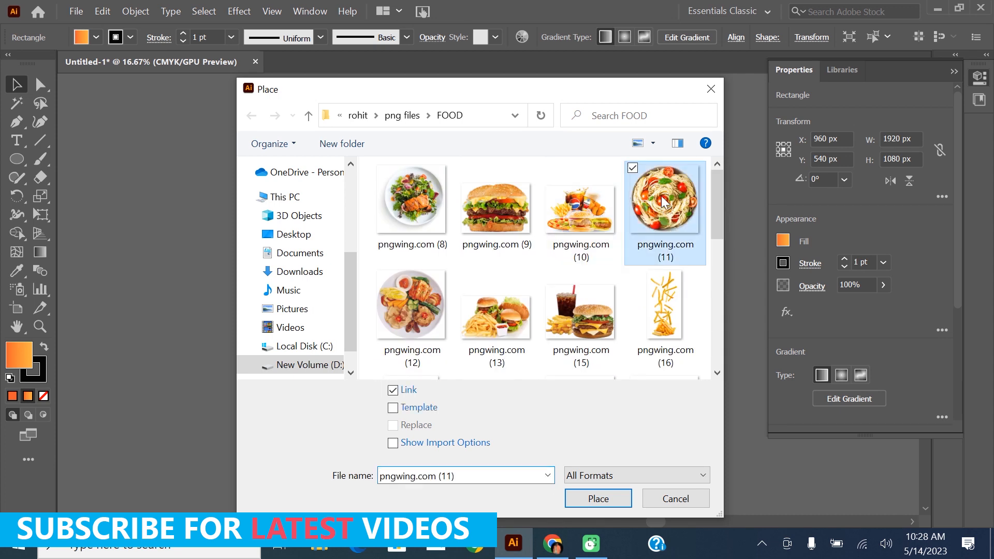
left_click(492, 210)
left_click(295, 37)
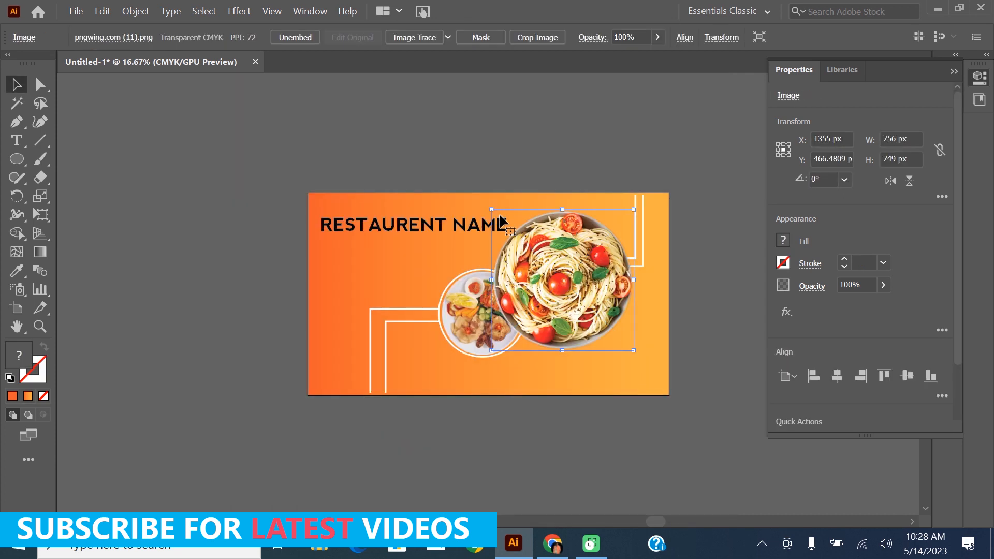
Scale the pasta image down to about 423 by 418 px and position it over the smaller circle
left_click_drag(491, 209, 546, 255)
left_click_drag(576, 291, 545, 260)
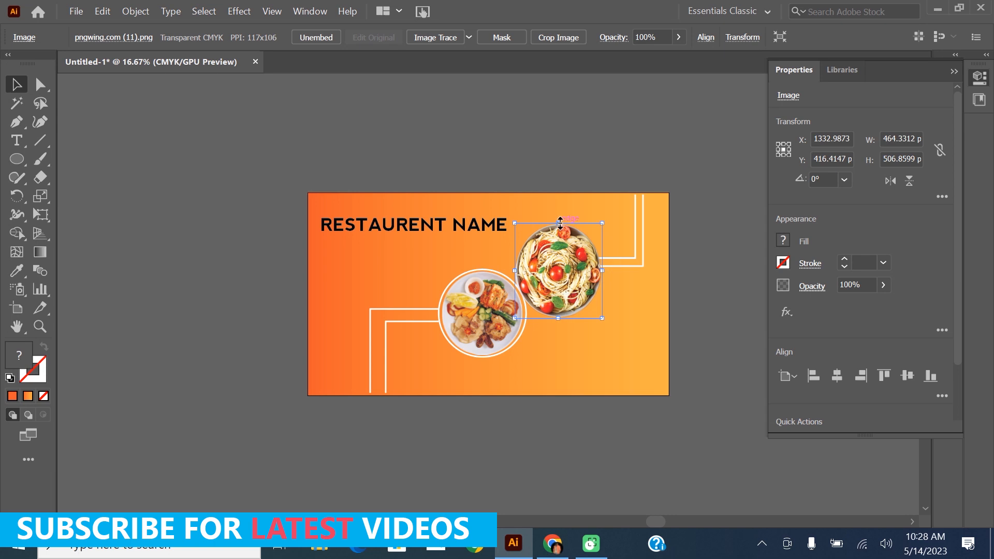
left_click_drag(558, 223, 595, 271)
left_click_drag(554, 311, 555, 314)
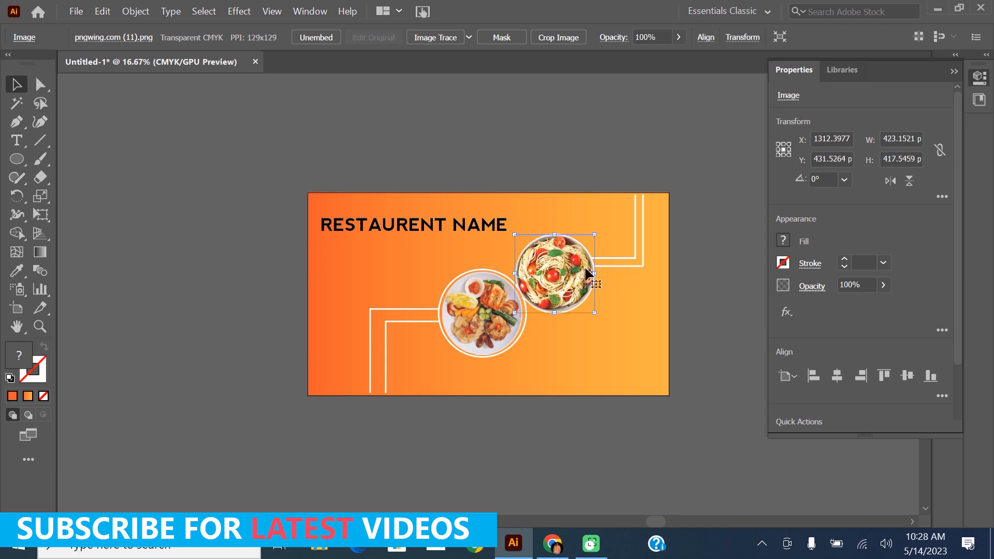
left_click(663, 297)
Shrink the pasta image to about 388 by 394 px so it sits inside the smaller circle's white ring
scroll(563, 285, "up", 1)
scroll(563, 285, "up", 3)
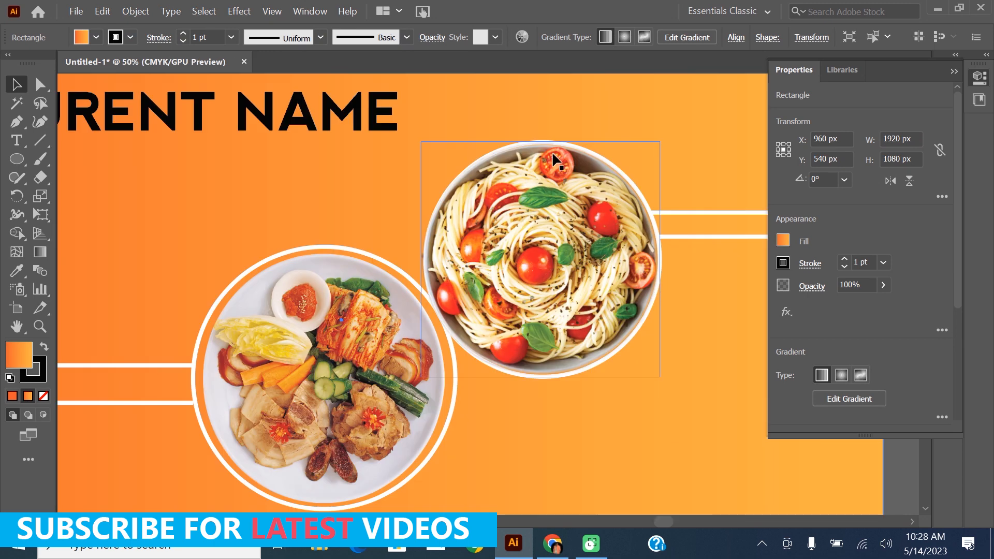
left_click(513, 153)
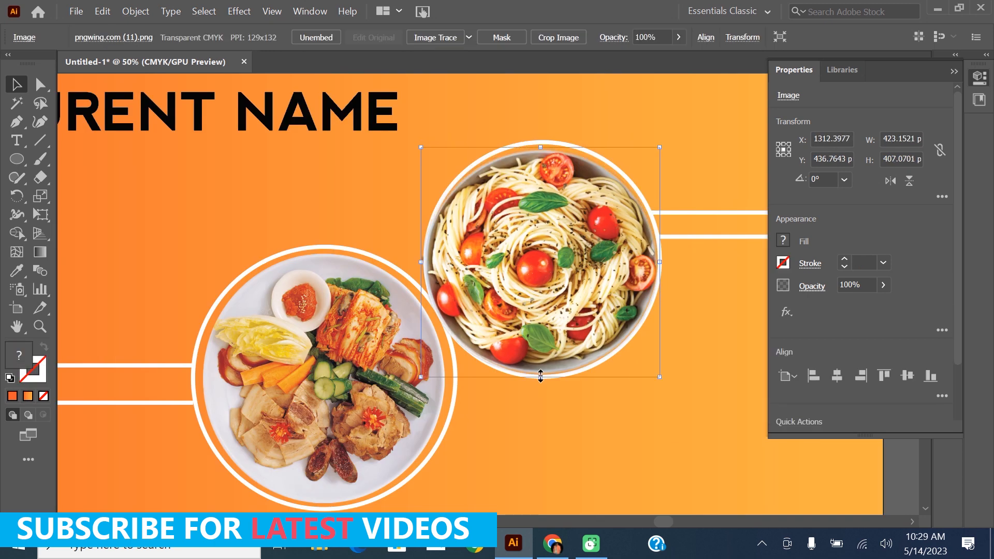
left_click_drag(540, 376, 540, 369)
left_click_drag(421, 258, 431, 257)
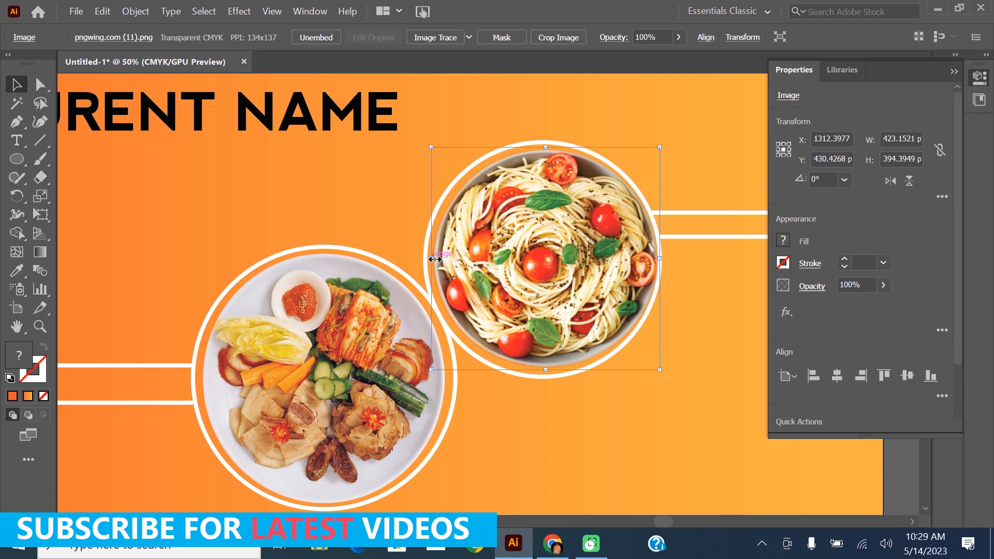
left_click_drag(660, 259, 653, 259)
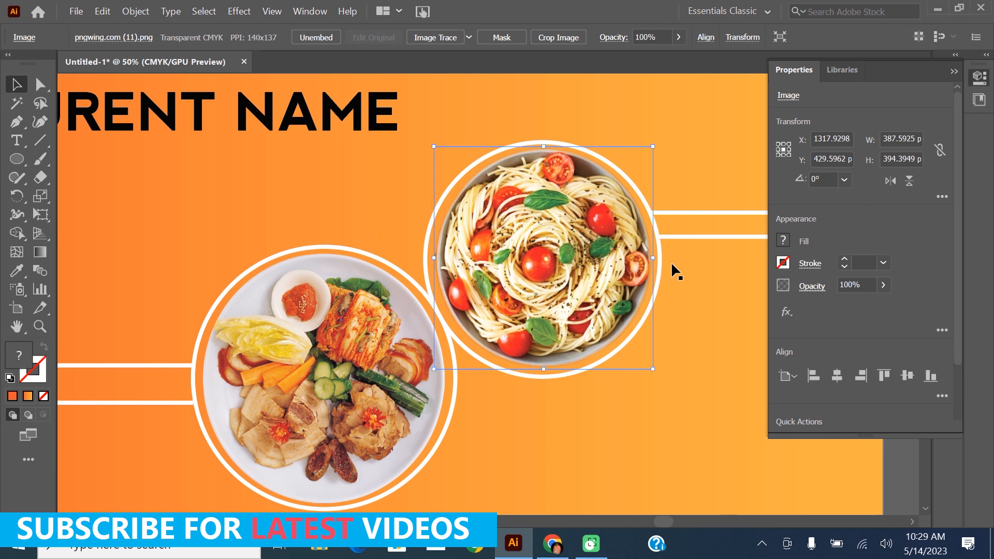
left_click_drag(431, 259, 432, 262)
scroll(432, 262, "left", 1)
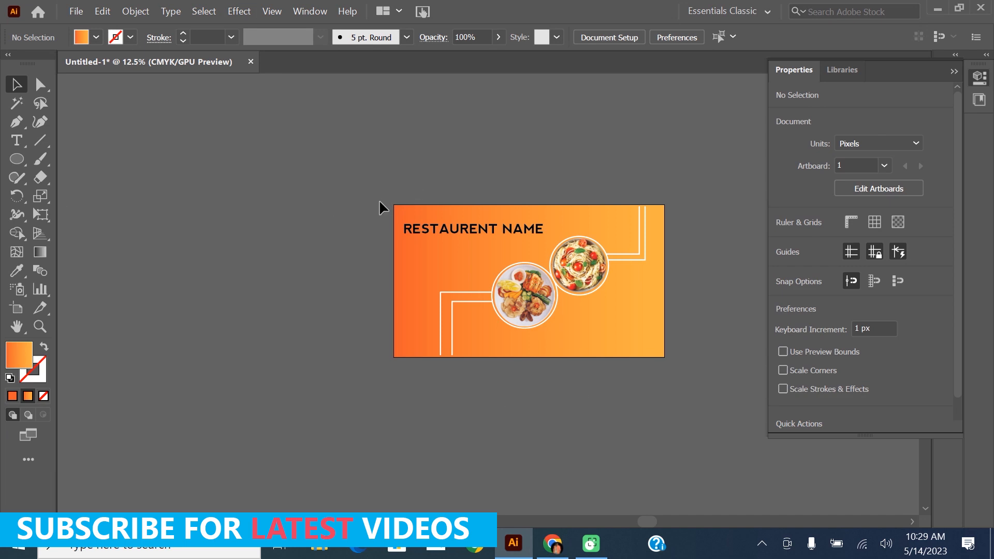
Draw a gradient-filled rectangle about 1108 by 141 px below the title, starting at the banner's left edge
left_click(17, 141)
left_click(17, 159)
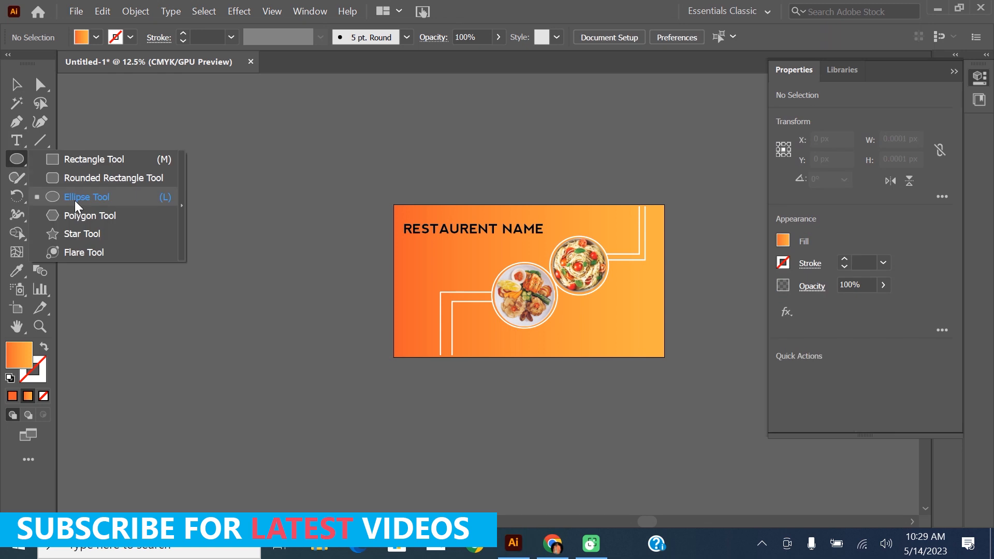
left_click(93, 159)
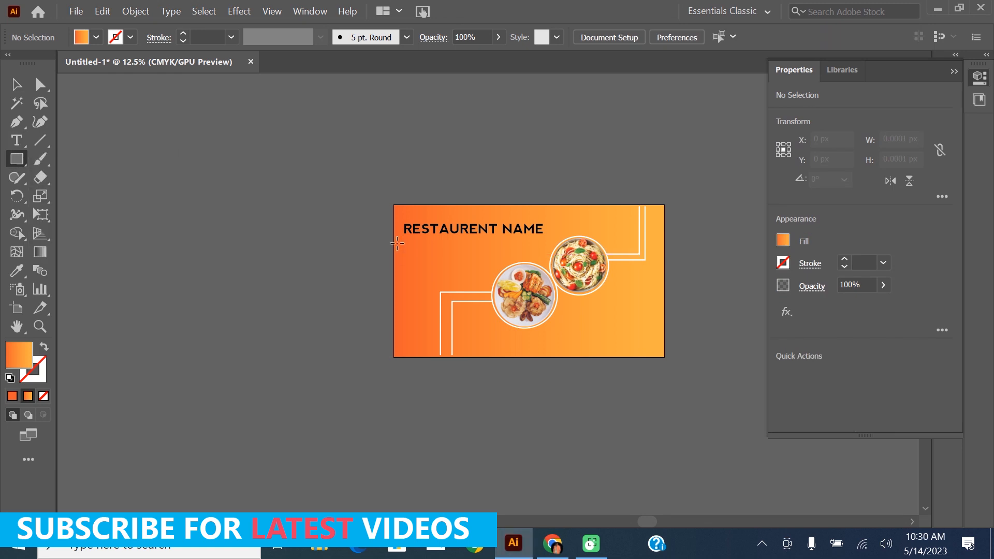
left_click_drag(395, 242, 550, 259)
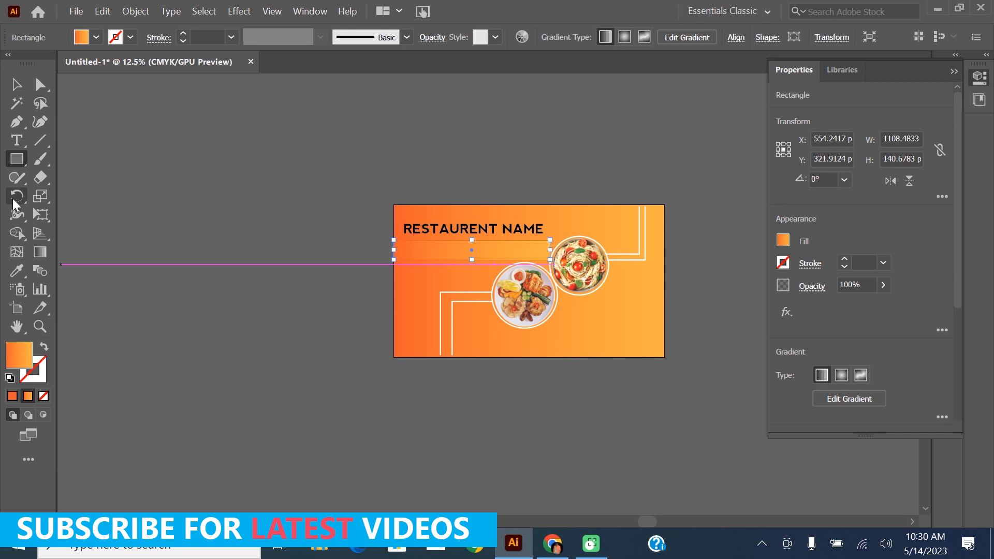
Create a text area overlapping the banner's lower left and enter TASTY SPACE in it
left_click(16, 141)
left_click_drag(312, 289, 572, 410)
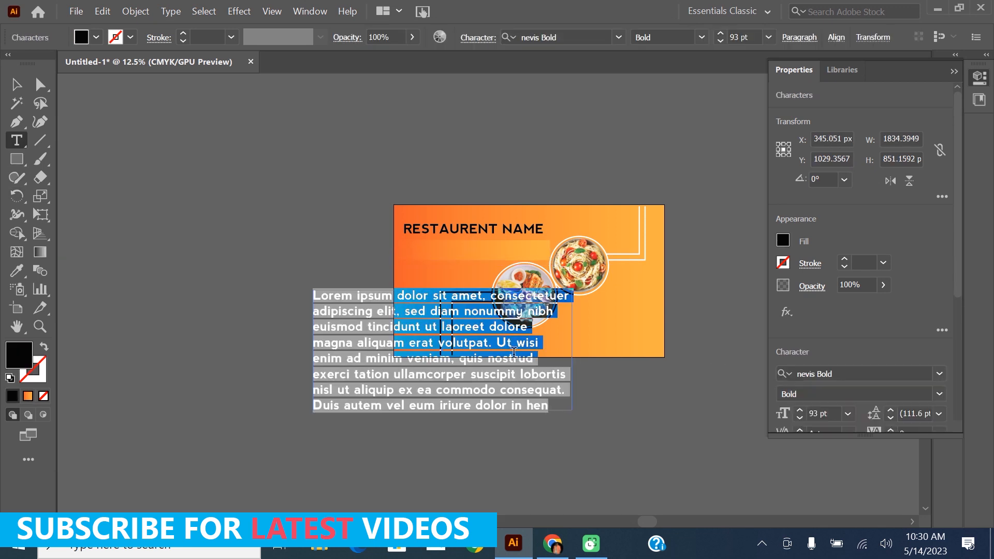
type("TA")
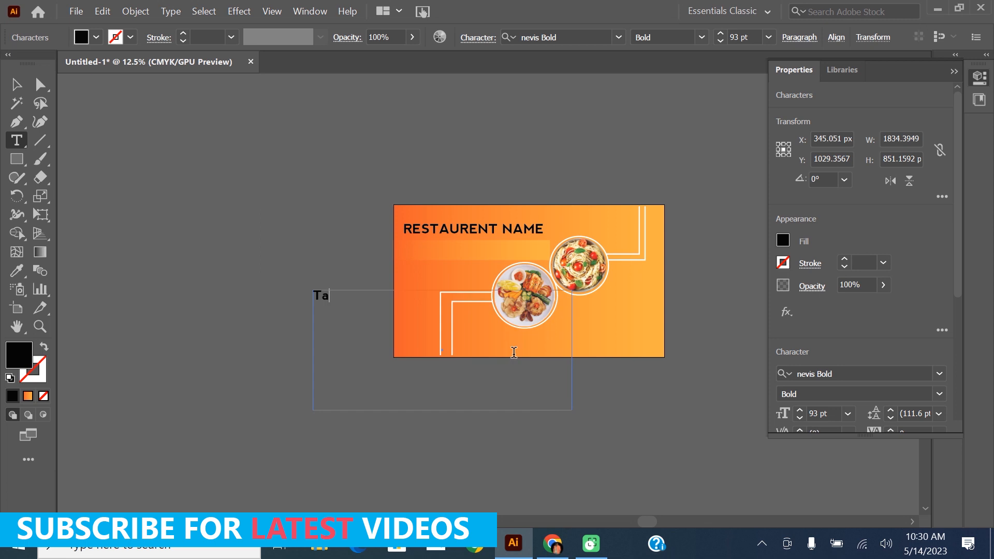
key("BackSpace")
type("ASTY SPACE")
Set the TASTY SPACE text to the NHL Ducks font at 149 pt
key("ctrl+a")
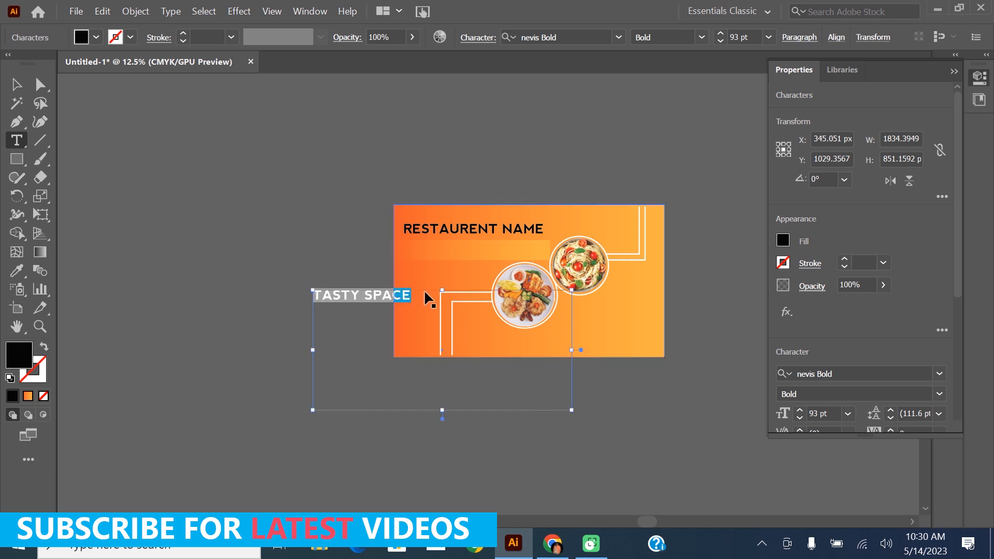
left_click(847, 373)
key("Down")
key("Down")
key("Down")
key("Down")
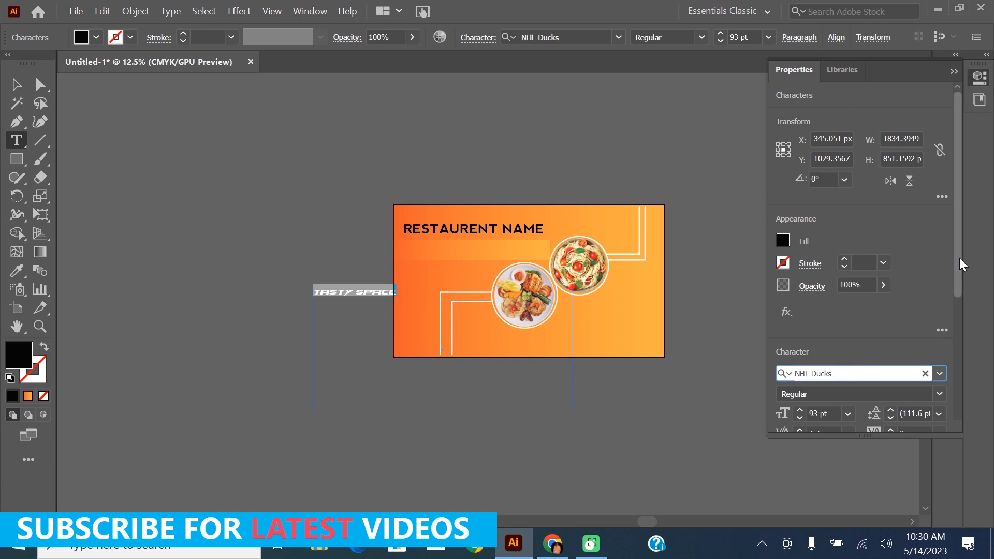
left_click_drag(958, 258, 958, 303)
left_click(801, 334)
left_click(800, 334)
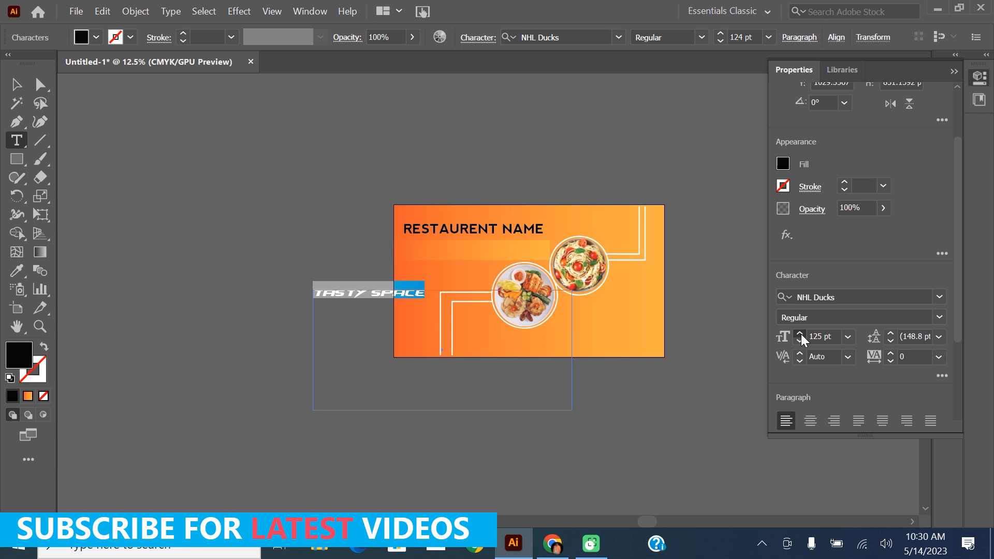
Move the TASTY SPACE text onto the gradient strip below the title and deselect it
left_click(16, 84)
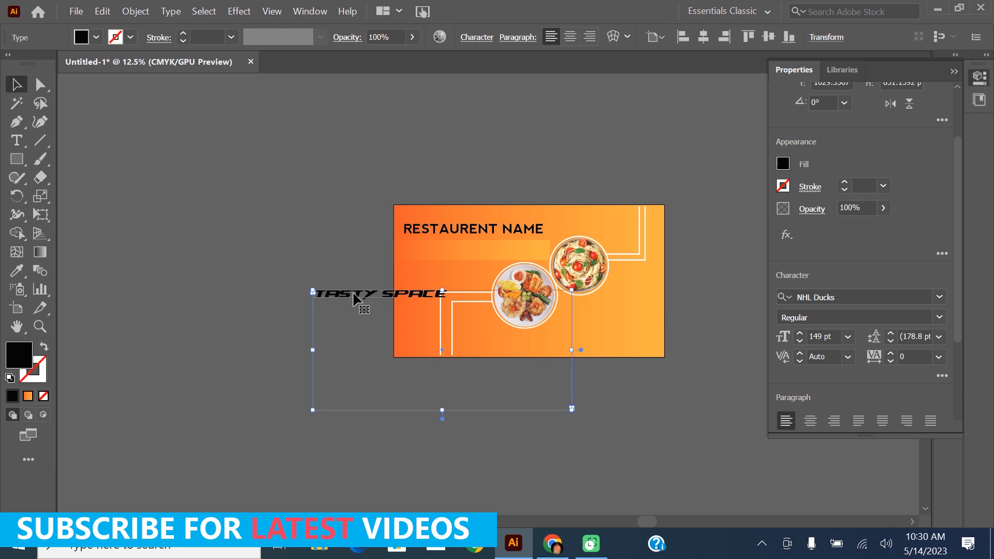
left_click_drag(353, 296, 446, 252)
left_click(325, 275)
Change the fill colour of the whole TASTY SPACE text to white
double_click(473, 250)
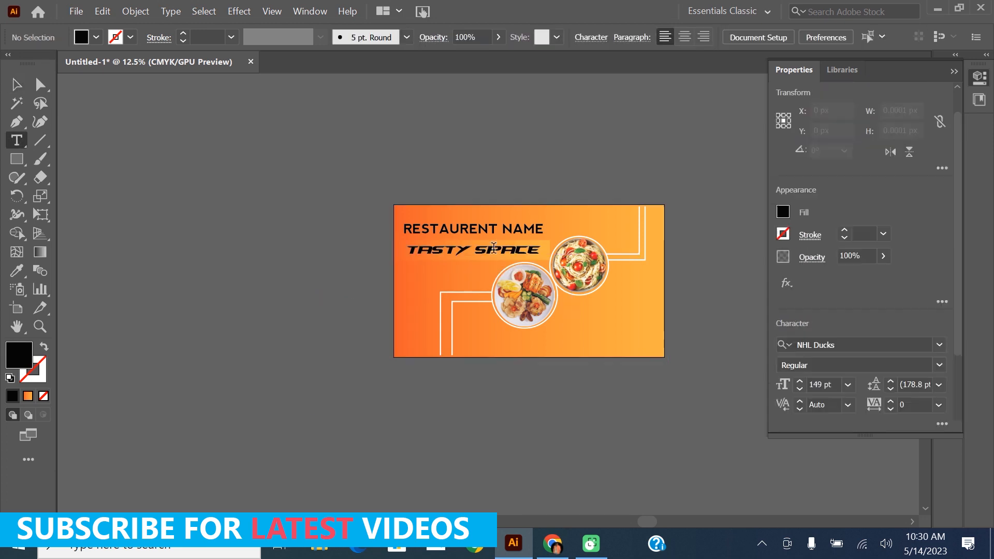
key("ctrl+a")
left_click(88, 40)
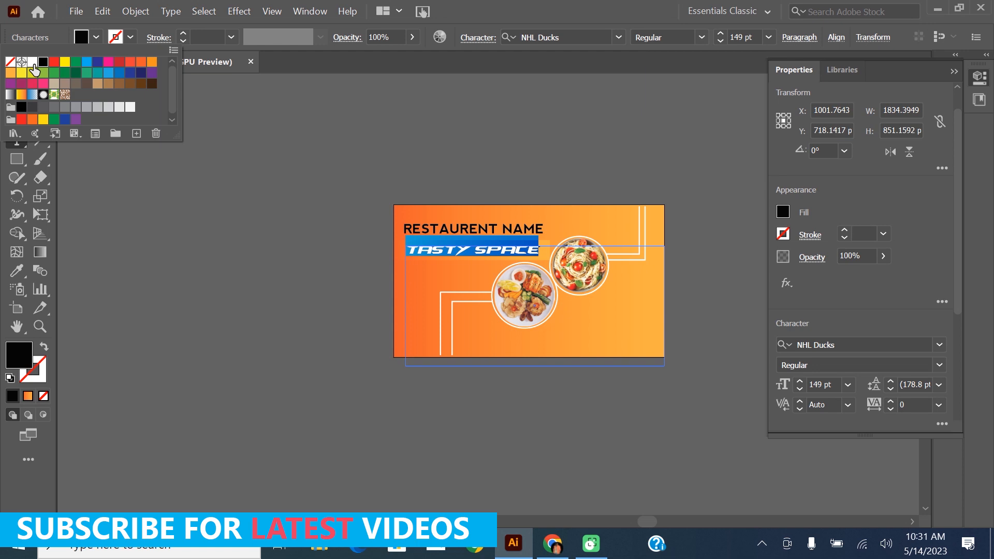
left_click(21, 52)
left_click(509, 247)
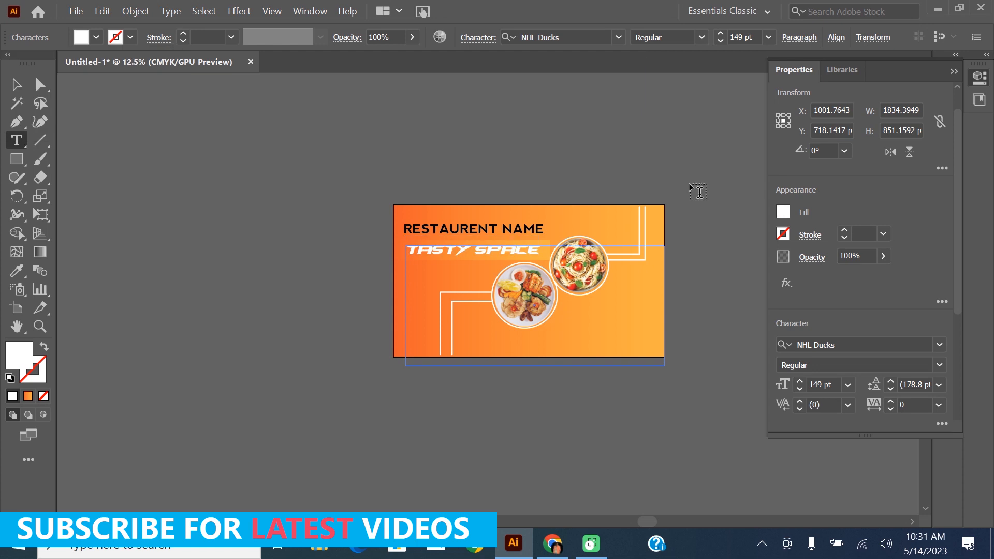
Create a text area with placeholder text in the banner's lower right, below the pasta photo
left_click(15, 140)
left_click_drag(563, 299, 664, 317)
key("Escape")
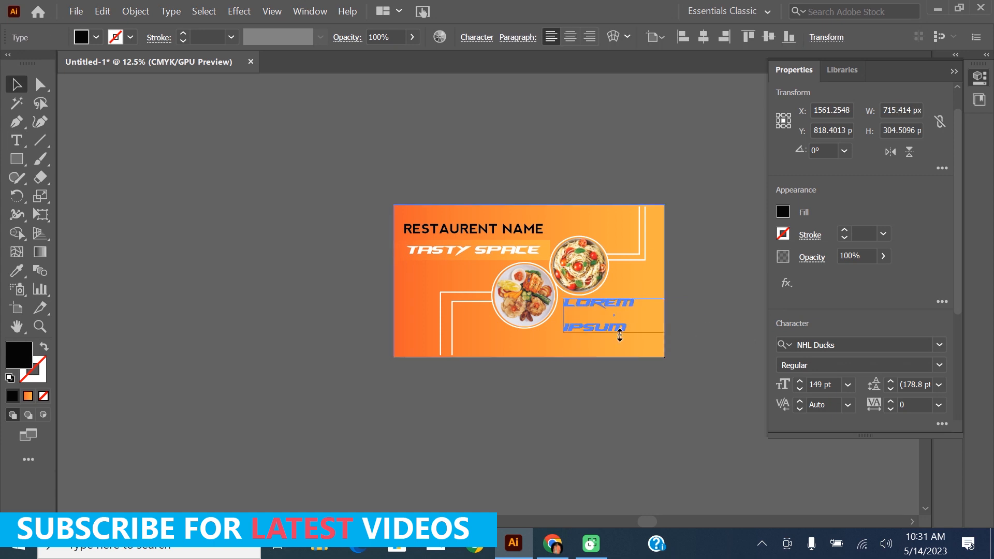
key("ctrl+a")
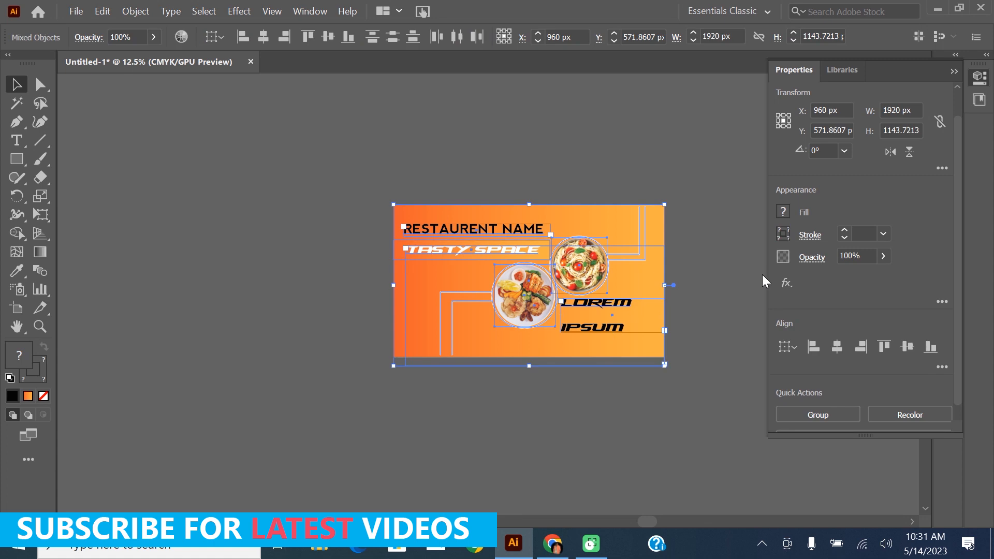
left_click(762, 274)
double_click(598, 311)
key("ctrl+z")
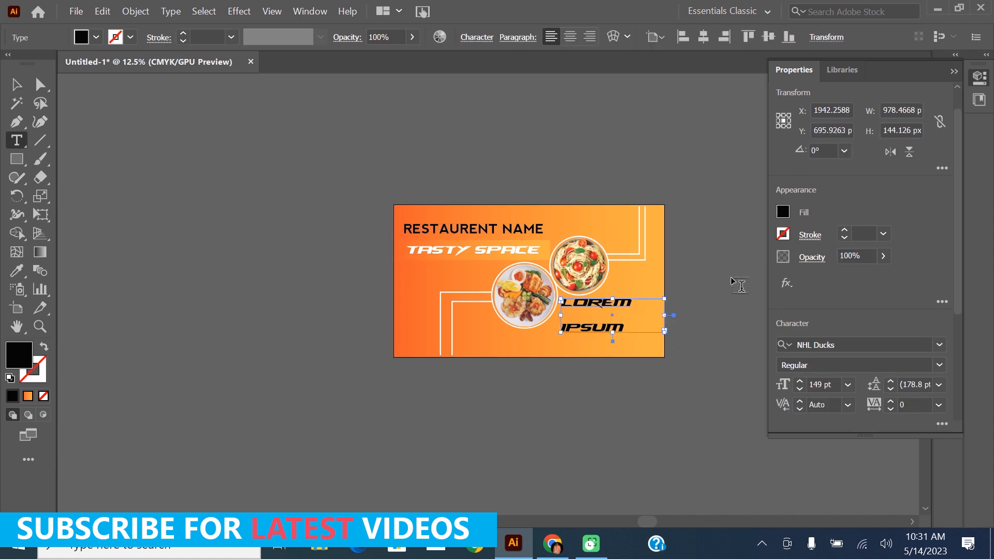
Set the whole placeholder text below the pasta photo to the NotMaryKate font
key("ctrl+a")
left_click(870, 341)
key("Down")
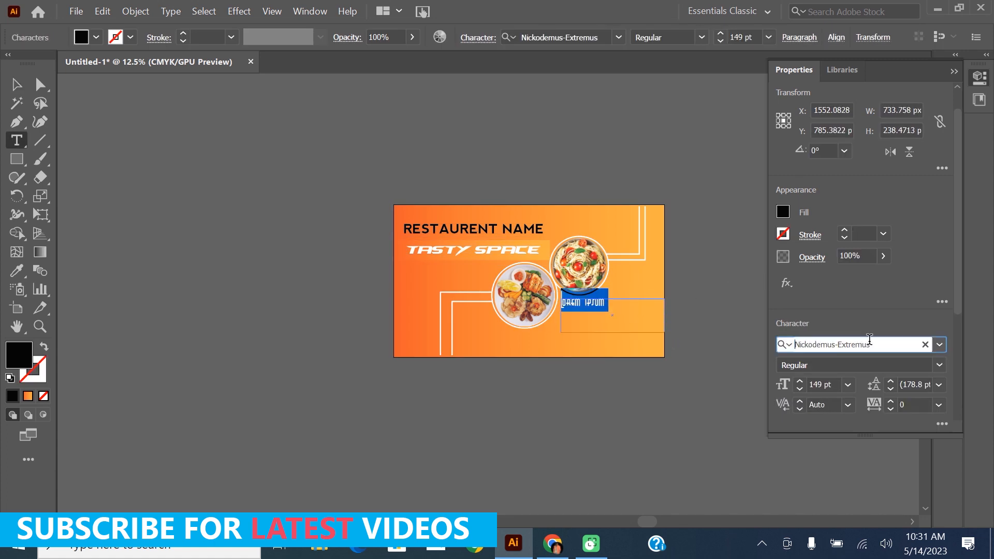
key("Down")
key("Down")
key("Up")
Reduce the placeholder text to 34 pt and replace it with the copied food quotes paragraph
left_click(798, 390)
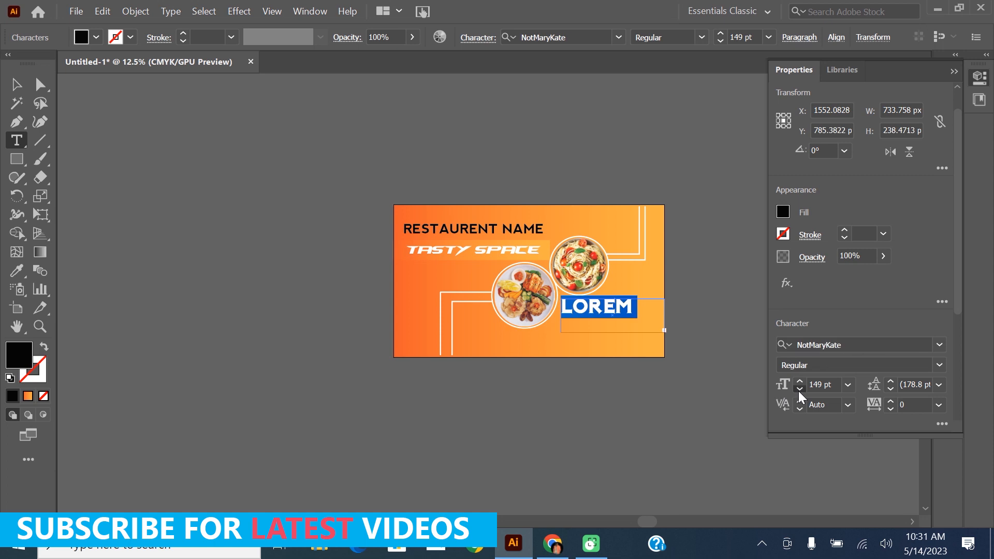
left_click(798, 390)
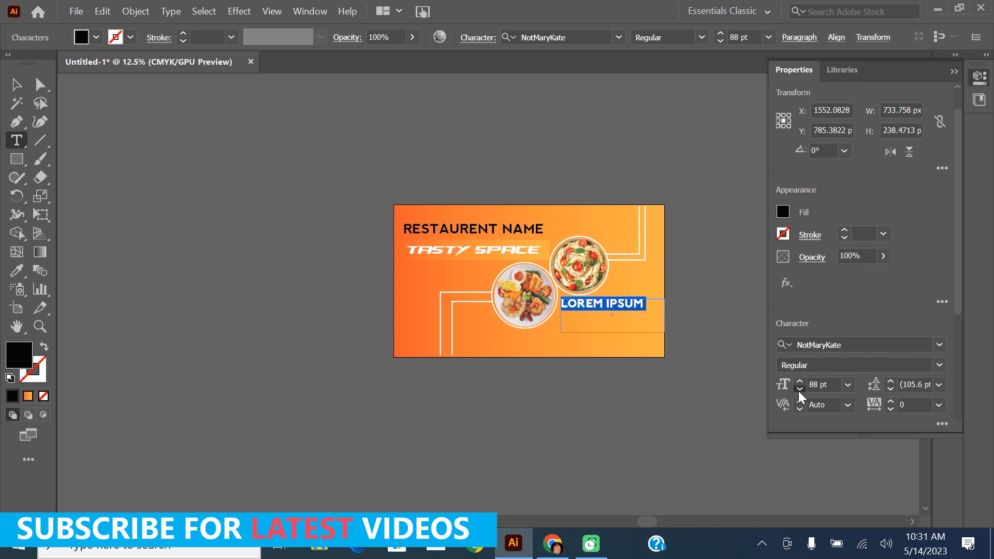
left_click(799, 390)
left_click(798, 390)
left_click(798, 390)
left_click(799, 390)
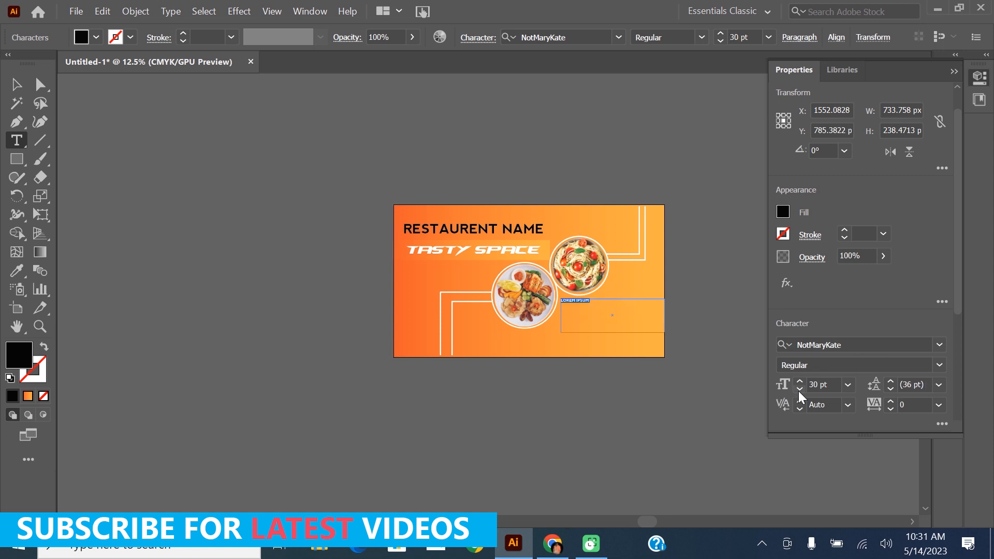
left_click(799, 390)
left_click(799, 381)
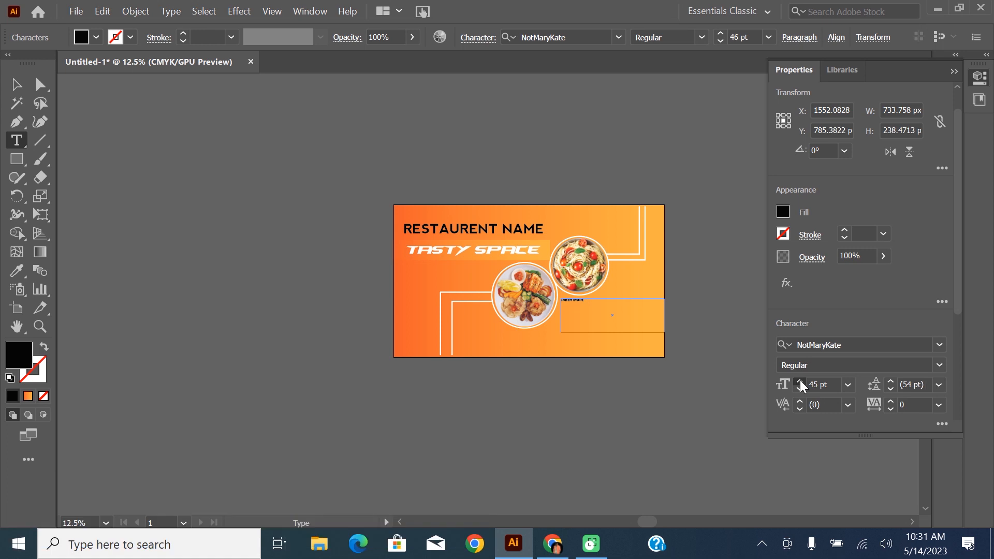
key("ctrl+a")
left_click(801, 380)
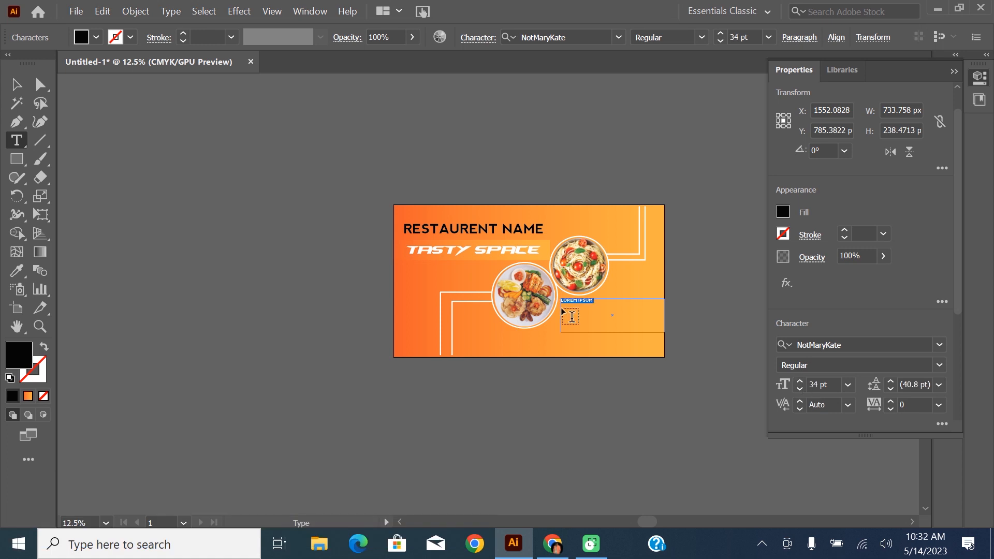
key("BackSpace")
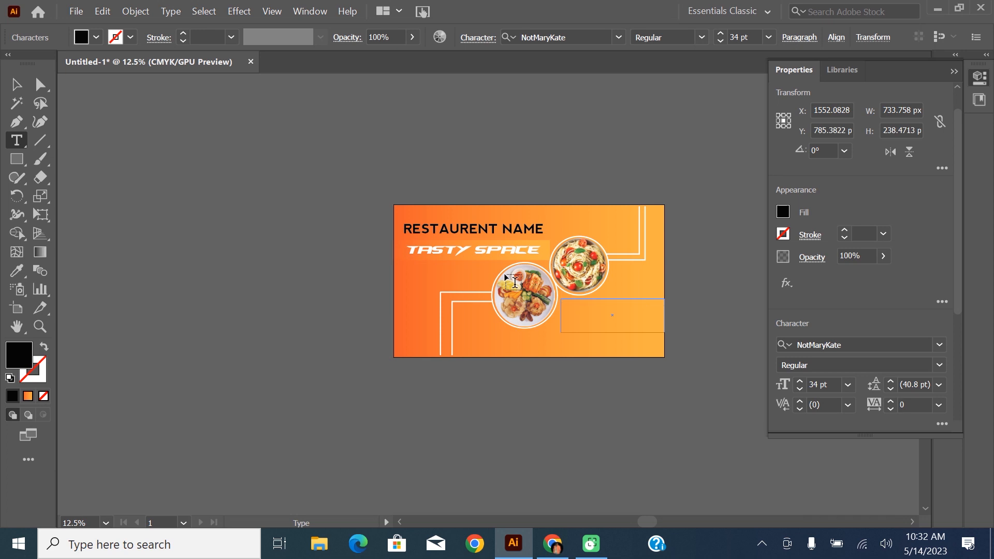
key("ctrl+v")
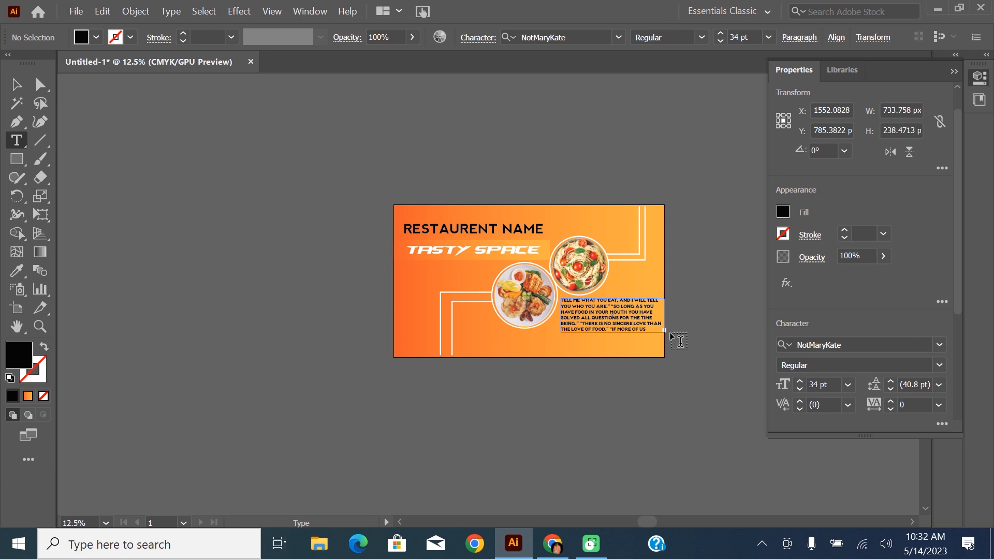
Try the orange swatches and a pale beige custom colour as the fill of the food quotes paragraph
key("ctrl+a")
left_click(97, 37)
left_click(140, 62)
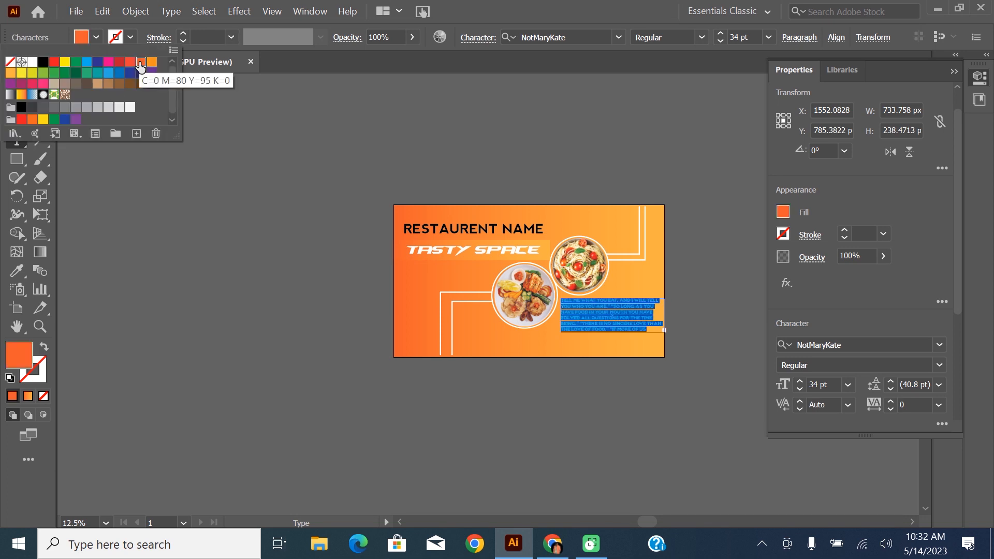
left_click(152, 63)
left_click(624, 311)
key("ctrl+a")
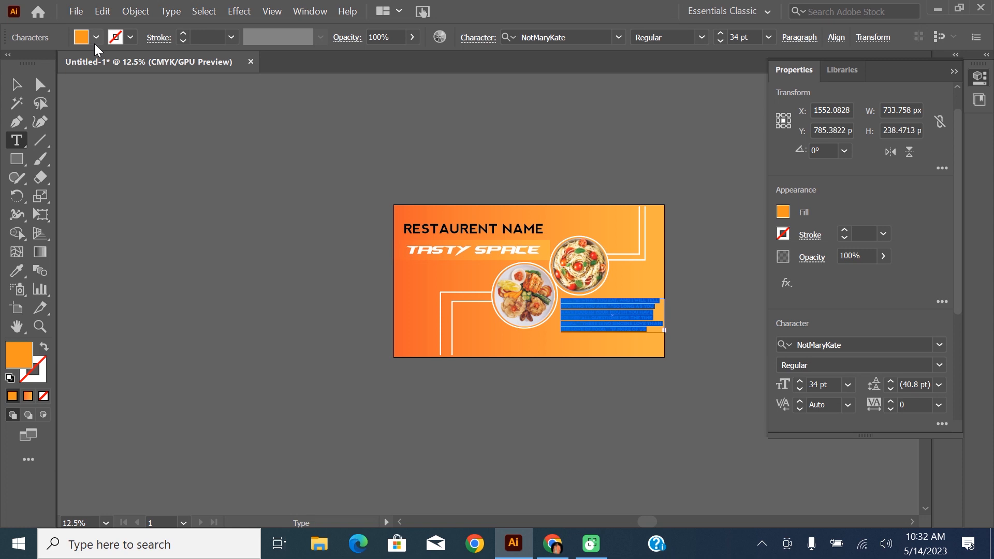
left_click(780, 221)
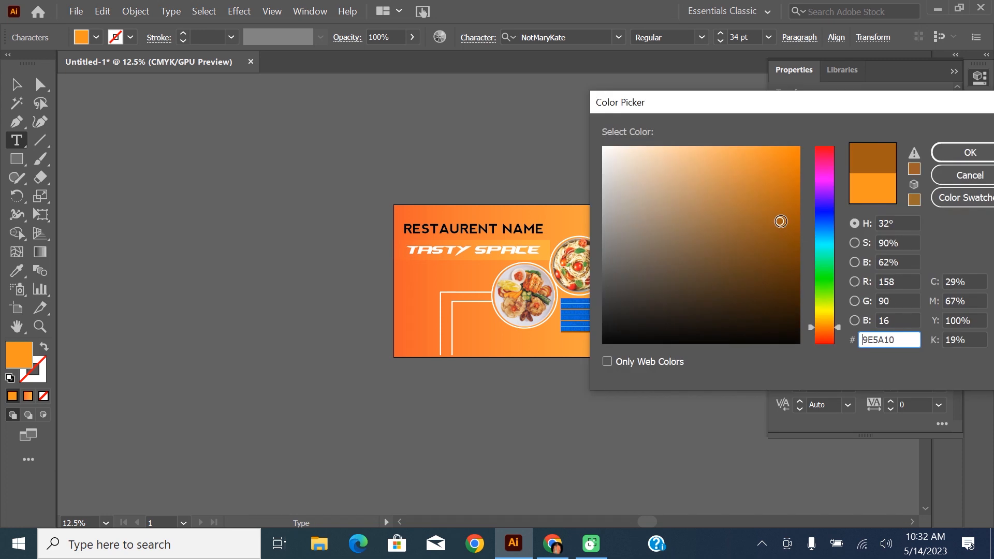
left_click_drag(780, 221, 625, 190)
left_click(990, 161)
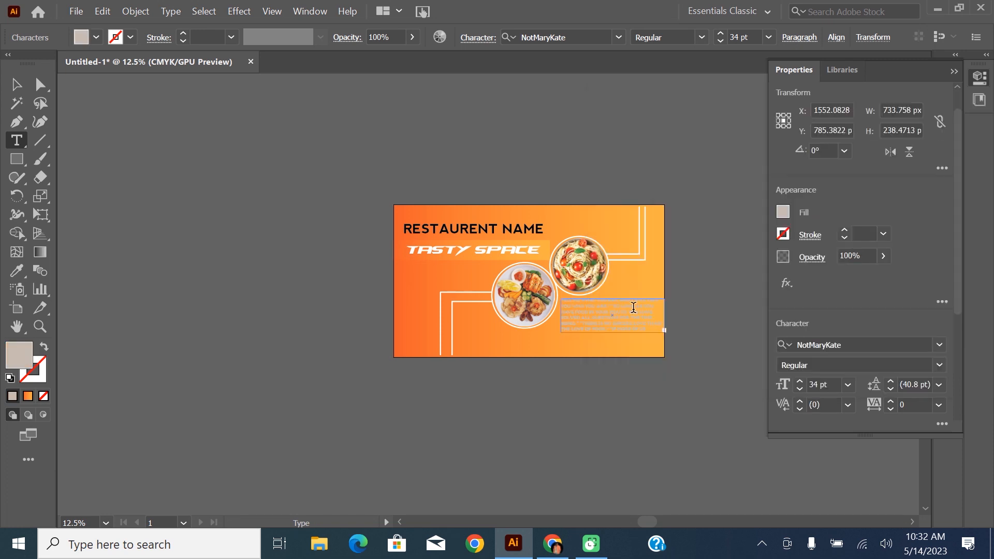
Change the fill colour of the whole food quotes paragraph to white
left_click(83, 42)
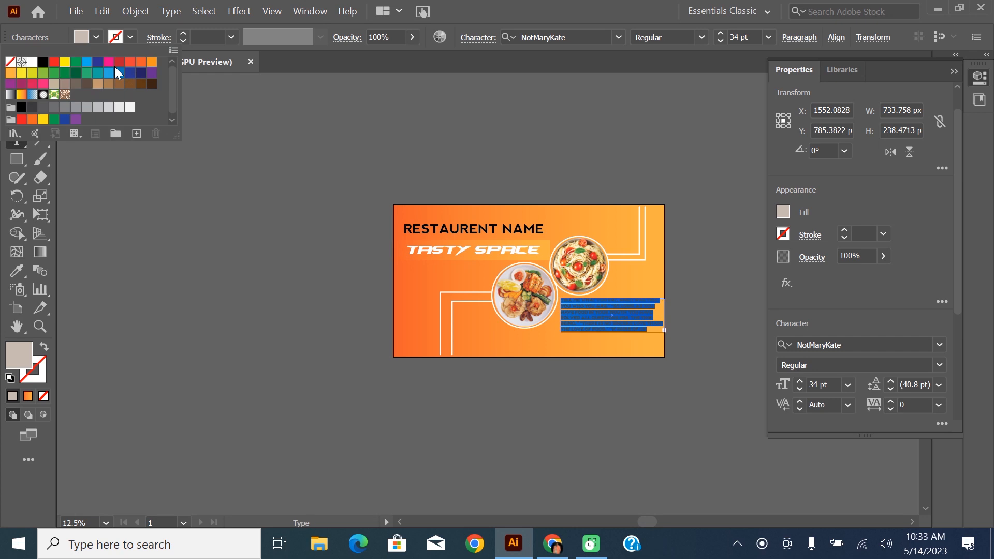
left_click(32, 62)
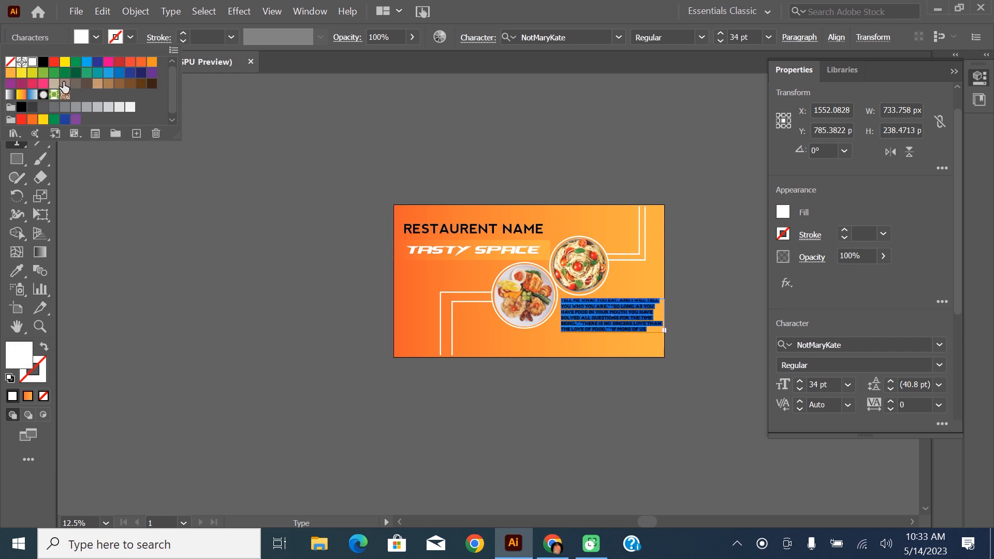
key("Escape")
Extend the paragraph's text frame slightly downward to fit one more line, then deselect it and collapse the object properties
left_click(618, 321)
key("Escape")
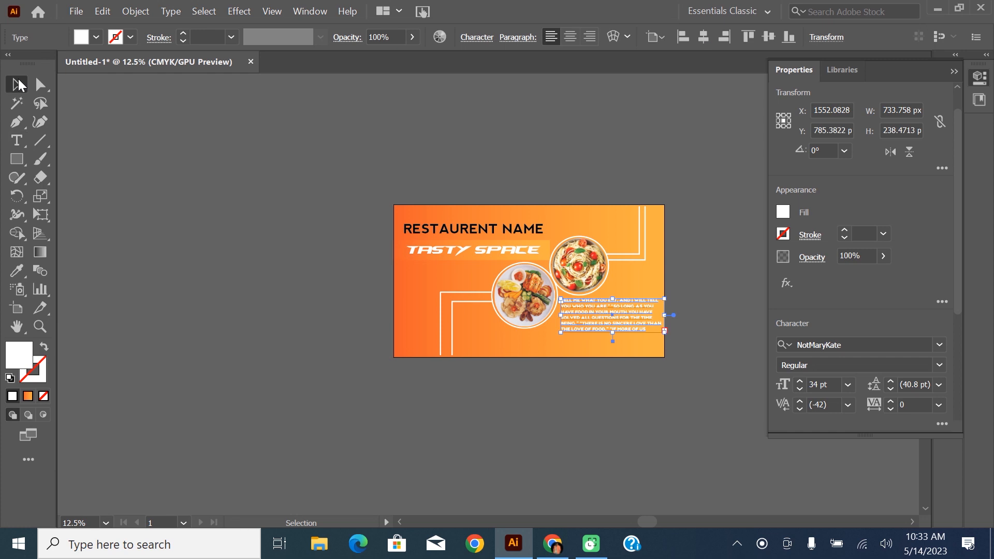
left_click_drag(618, 332, 618, 339)
left_click(691, 370)
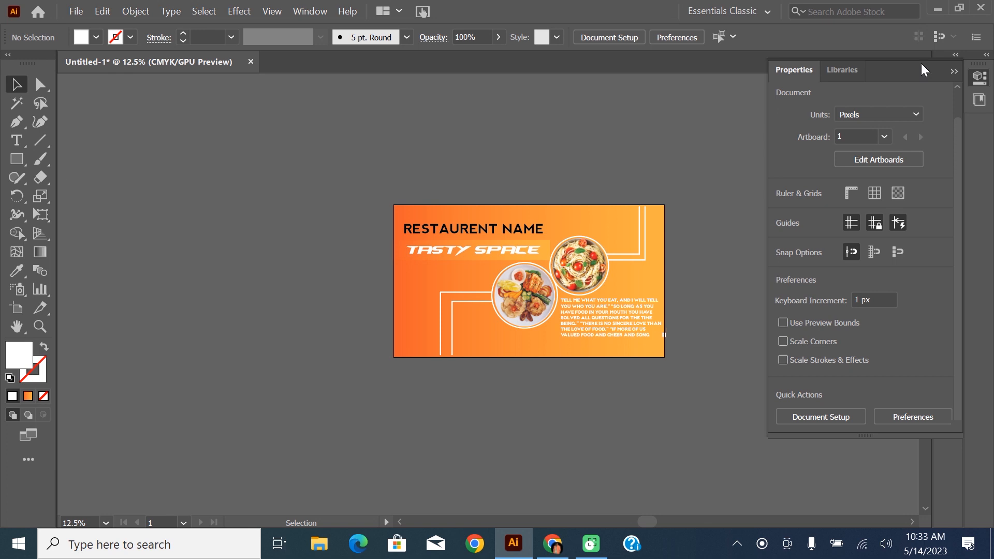
left_click(954, 70)
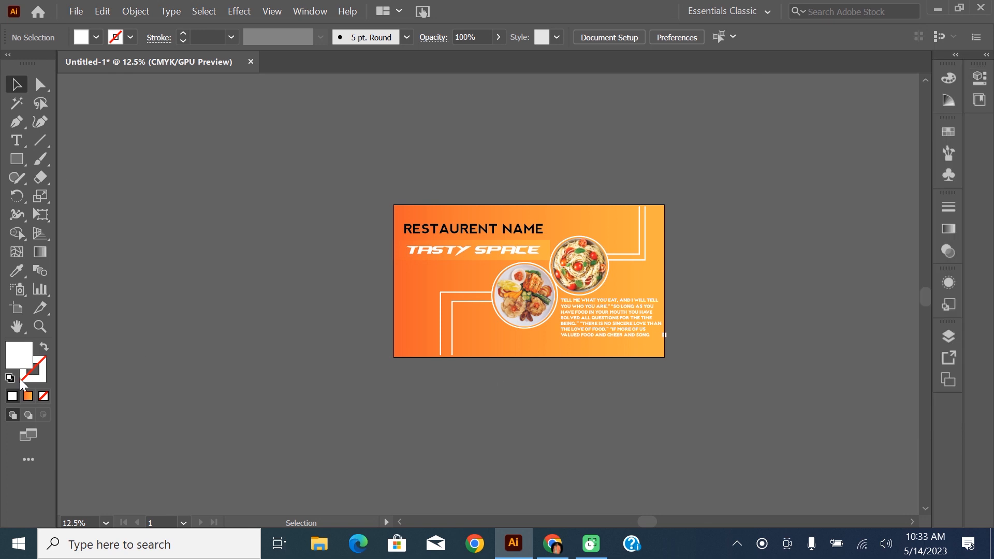
Draw a white rectangle as a strip across the full width of the banner's bottom
key("t")
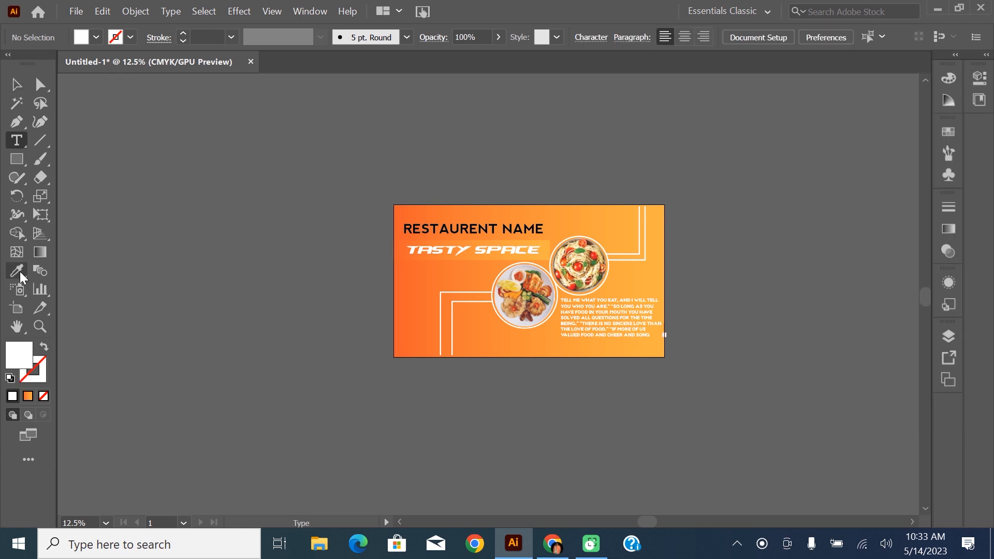
left_click(17, 159)
left_click_drag(394, 332, 664, 355)
key("v")
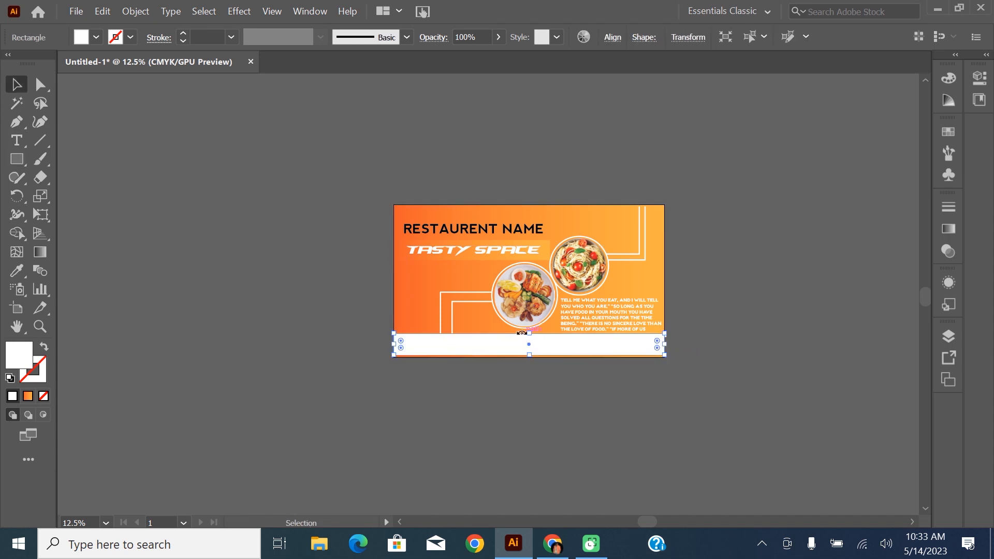
Lower the white strip's top edge to clear the paragraph's last line, nudge the strip downward and deselect it
left_click_drag(527, 333, 528, 338)
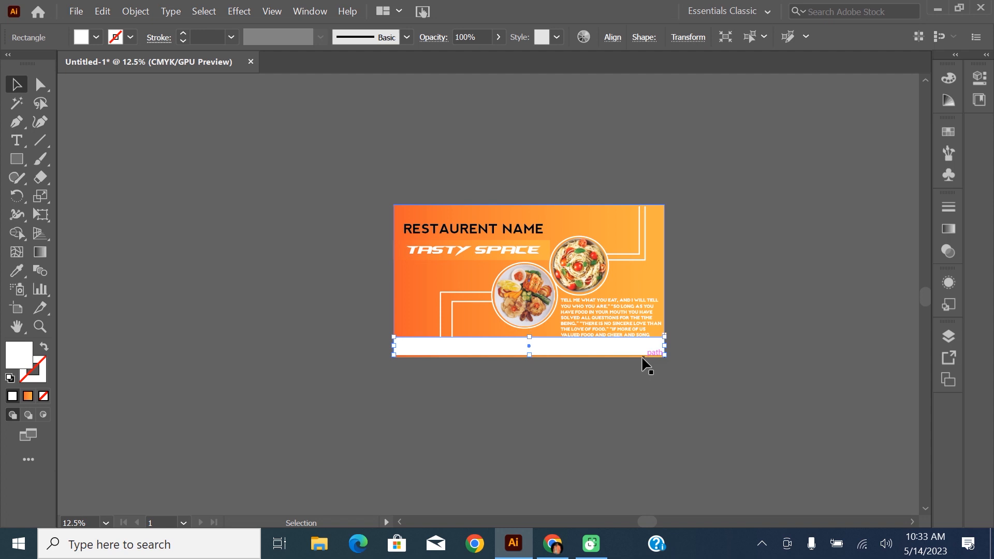
key("Down")
left_click(585, 362)
left_click(507, 355)
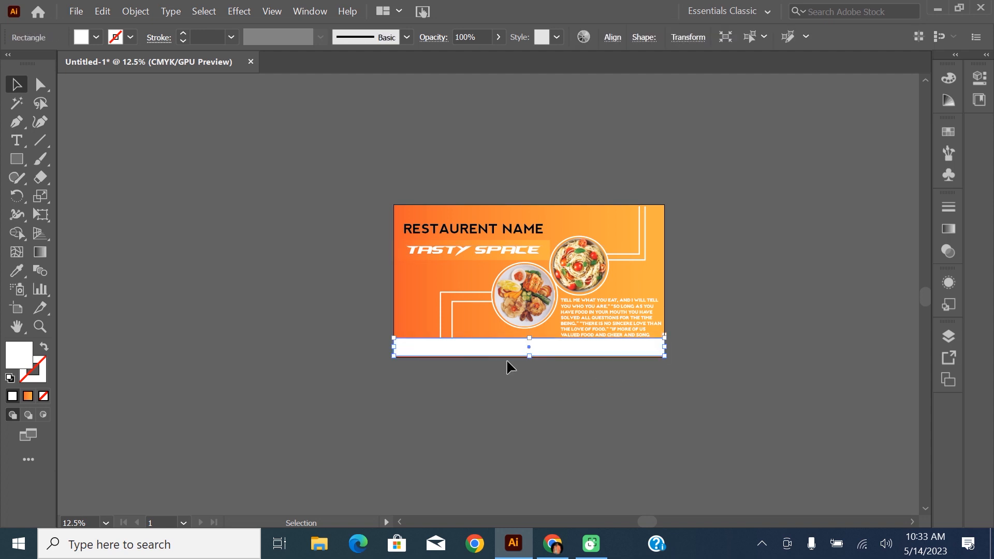
left_click(507, 360)
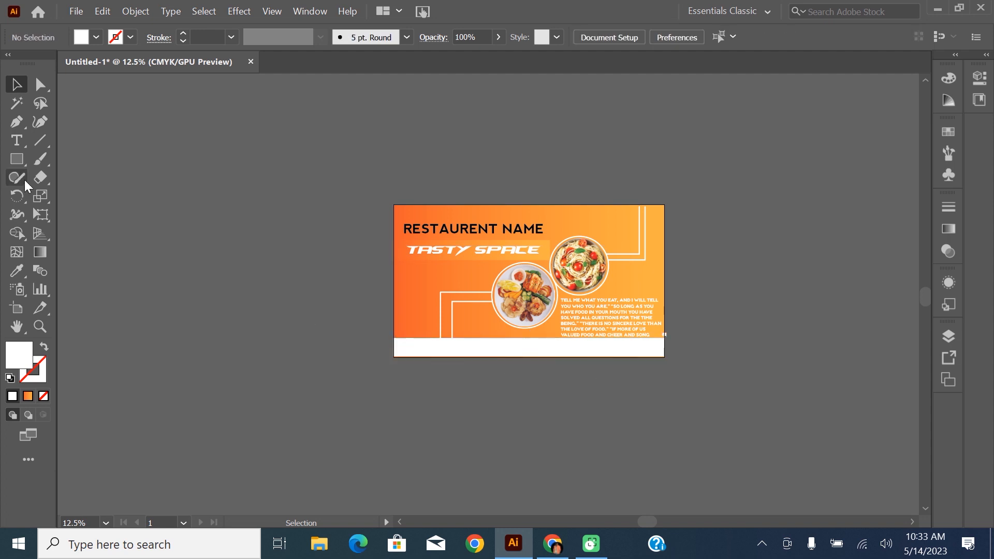
Align the white strip flush with the banner's bottom edge and activate the Crystallize tool with the strip selected
left_click(16, 216)
left_click_drag(16, 221, 67, 329)
scroll(413, 354, "up", 7)
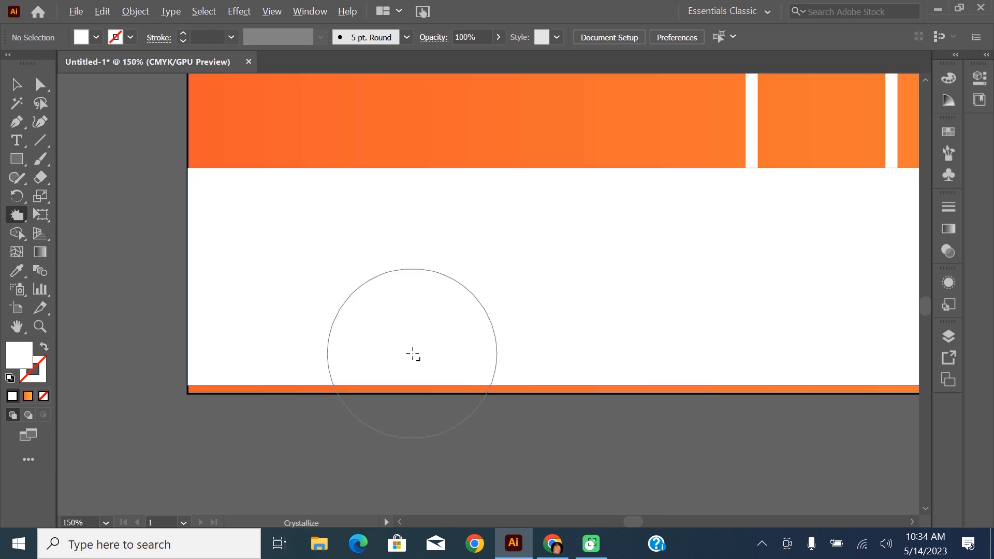
scroll(413, 354, "down", 3)
key("v")
left_click(368, 346)
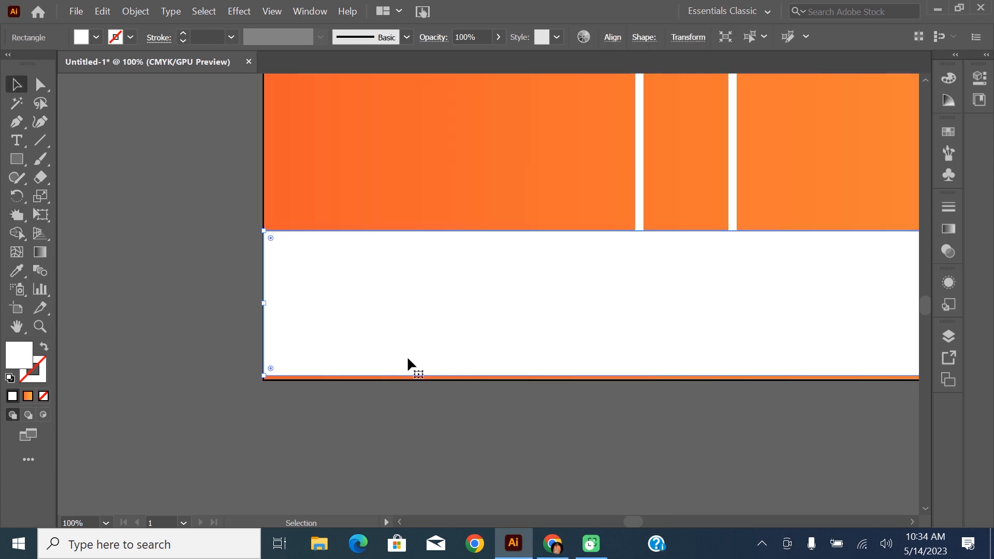
left_click(16, 214)
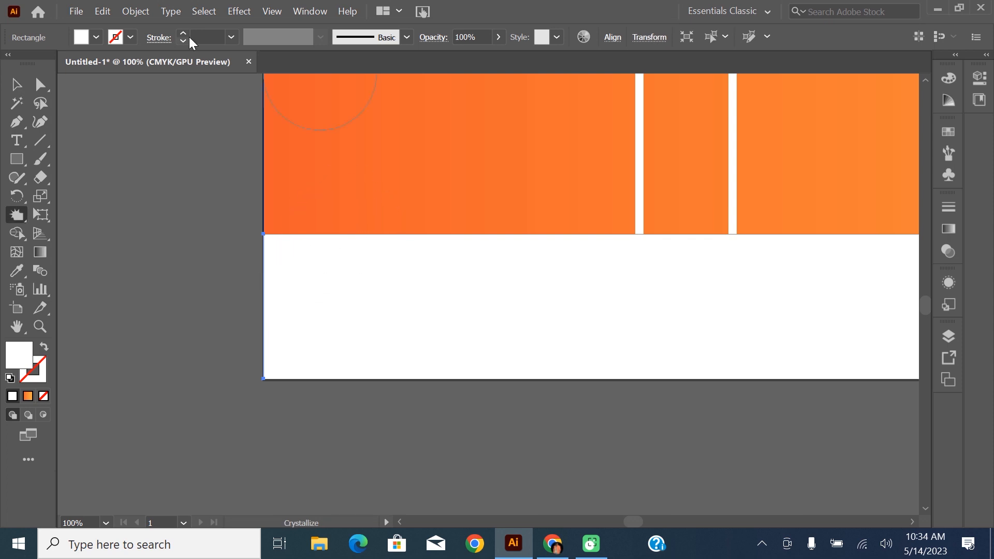
Browse the available brushes and brush library categories, and switch to the Wrinkle tool
left_click(949, 153)
left_click_drag(922, 158, 922, 190)
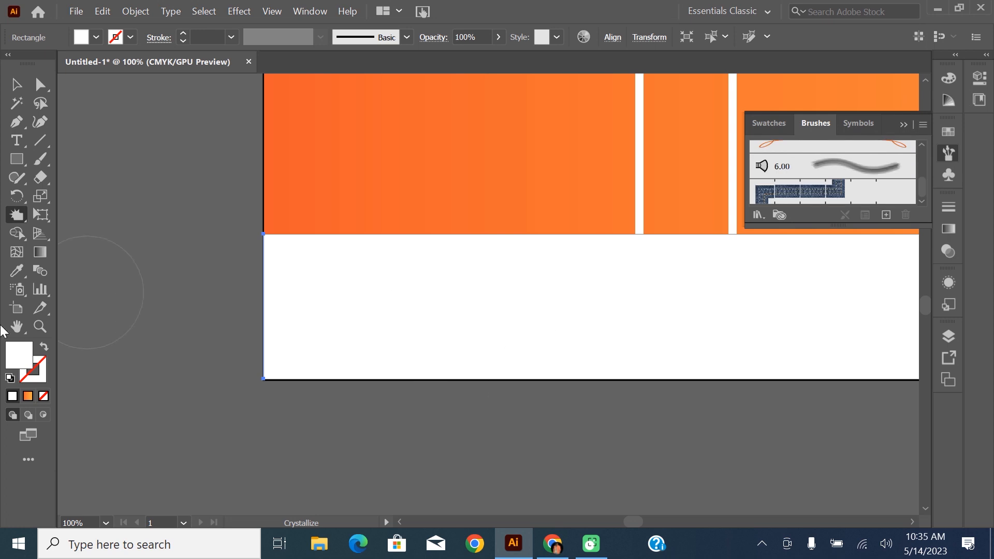
left_click(17, 214)
left_click(78, 343)
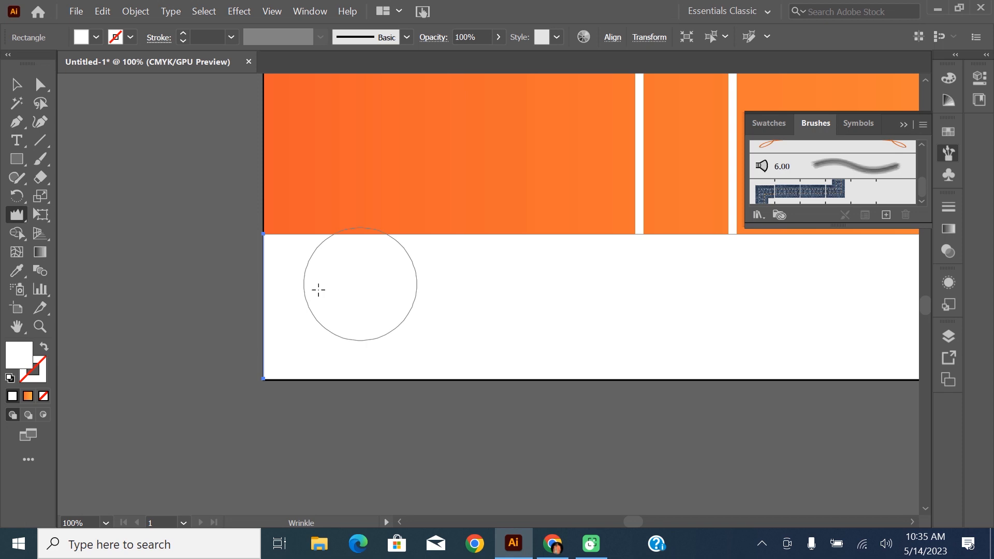
left_click(758, 214)
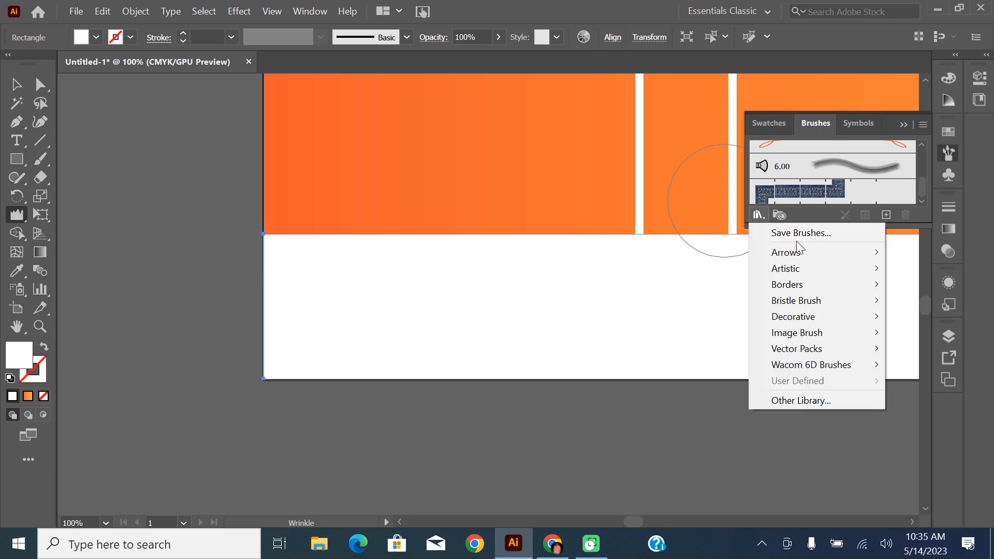
key("Escape")
Give the white strip a 1 pt white outline, trying the 5 pt. Round brush before applying the Basic brush
left_click(407, 37)
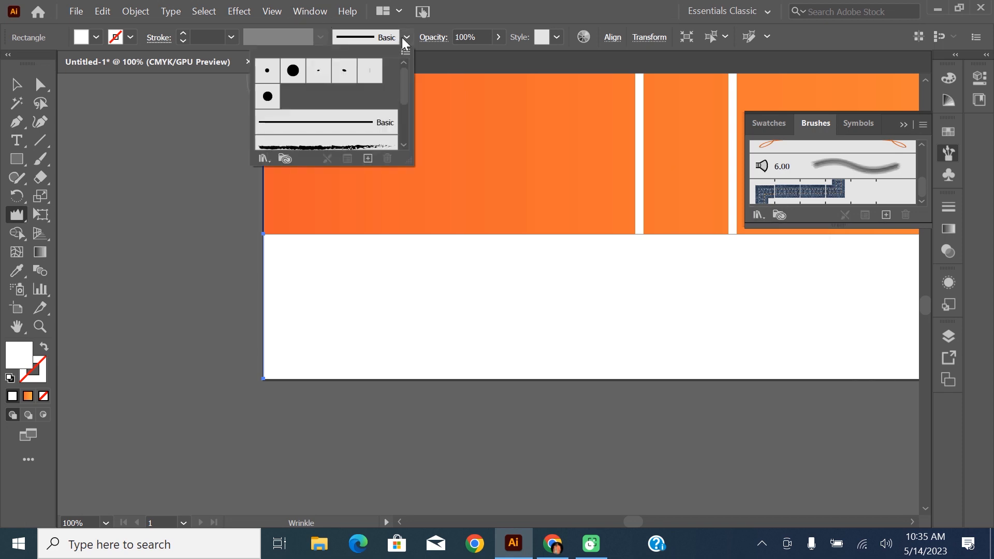
left_click(267, 71)
key("Escape")
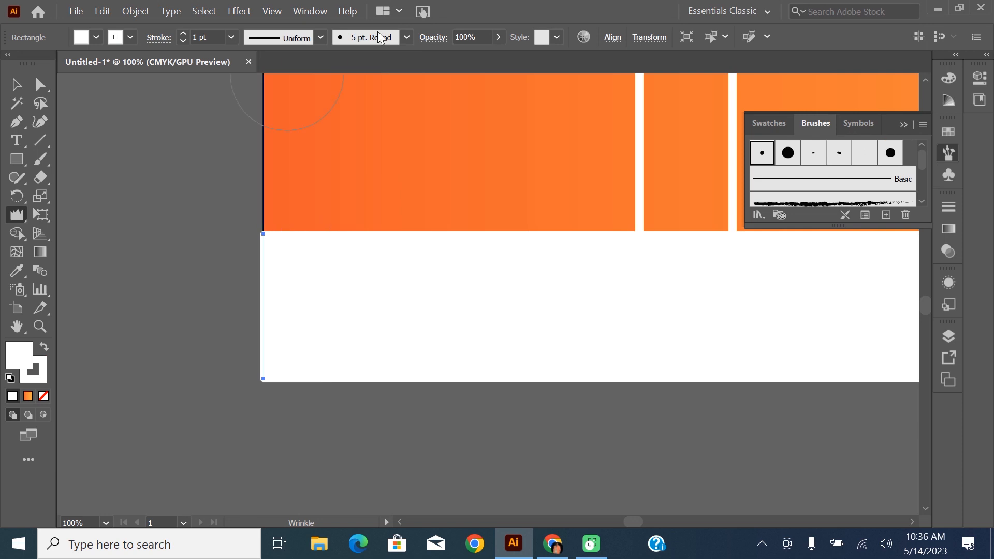
left_click(407, 37)
left_click(370, 122)
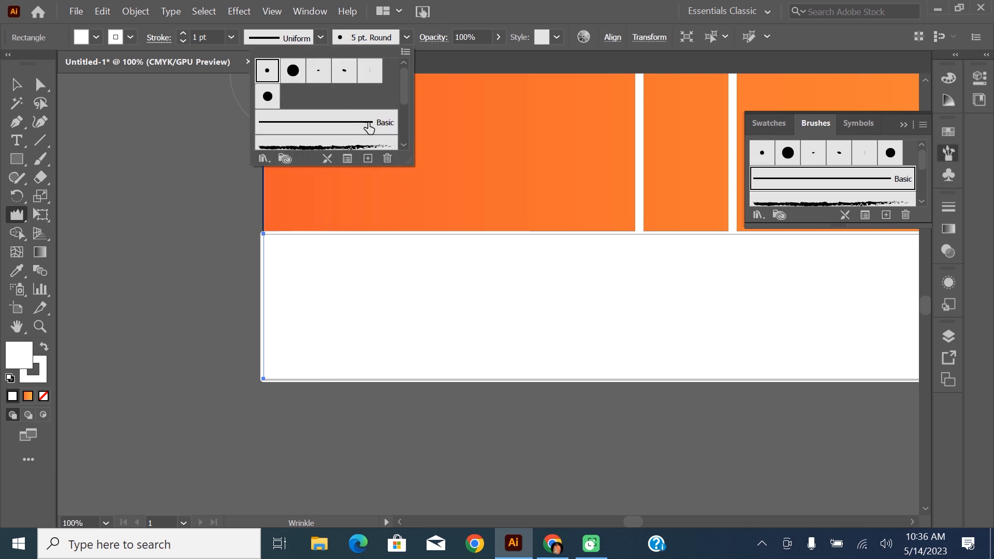
left_click(275, 284)
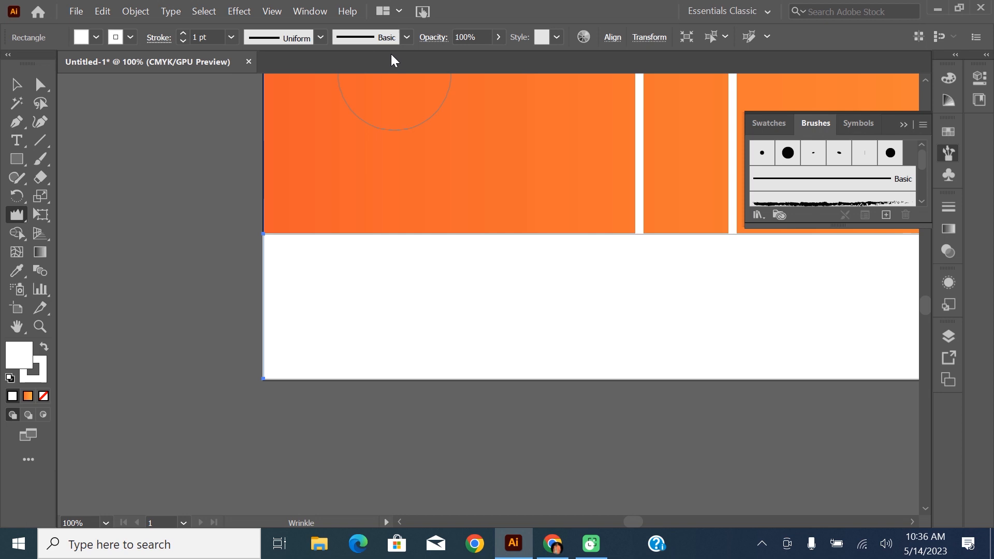
Roughen the white strip's top edge along its full width with the Wrinkle tool, and leave isolation mode
left_click(536, 41)
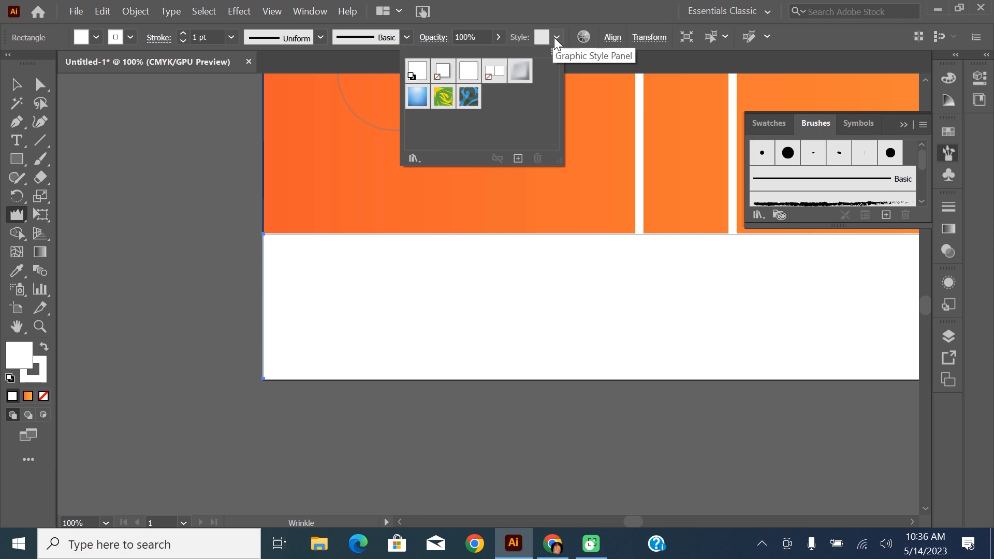
left_click(711, 36)
mouse_move(352, 259)
left_mouse_down()
mouse_move(657, 240)
mouse_move(413, 269)
left_mouse_up()
key("ctrl+minus")
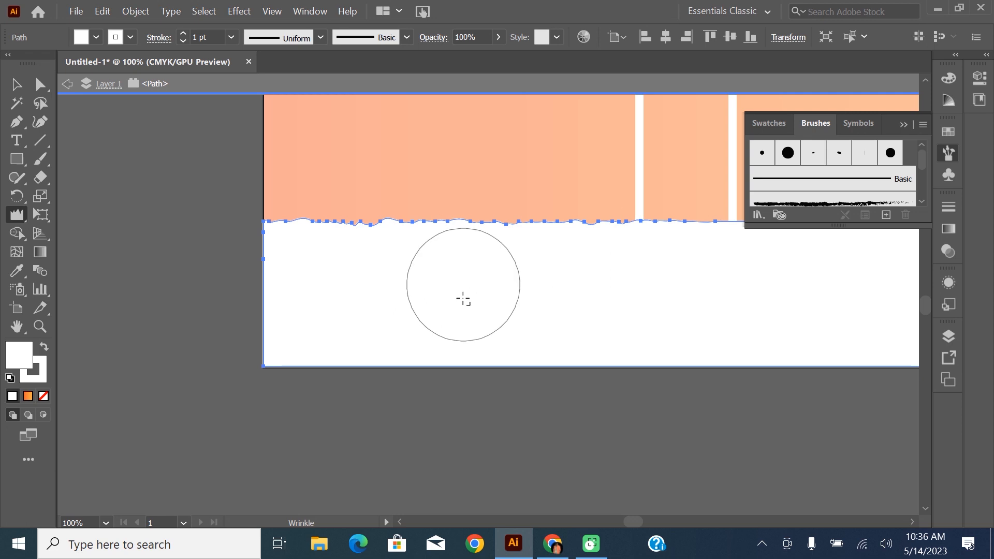
key("ctrl+minus")
mouse_move(629, 520)
left_mouse_down()
mouse_move(658, 516)
mouse_move(649, 520)
left_mouse_up()
left_click_drag(222, 259, 570, 270)
left_click_drag(655, 521, 677, 521)
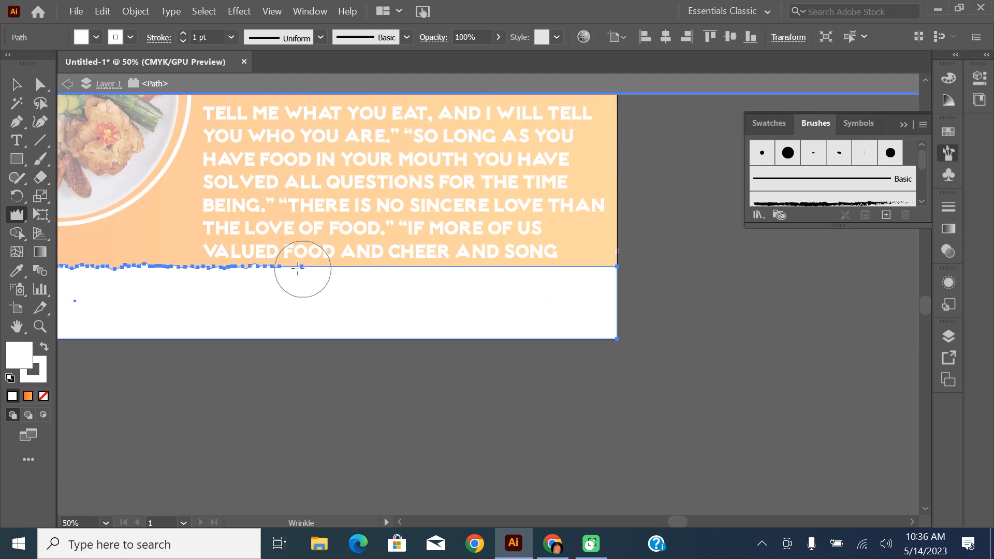
mouse_move(355, 267)
left_mouse_down()
mouse_move(497, 270)
mouse_move(512, 328)
left_mouse_up()
scroll(446, 295, "down", 4)
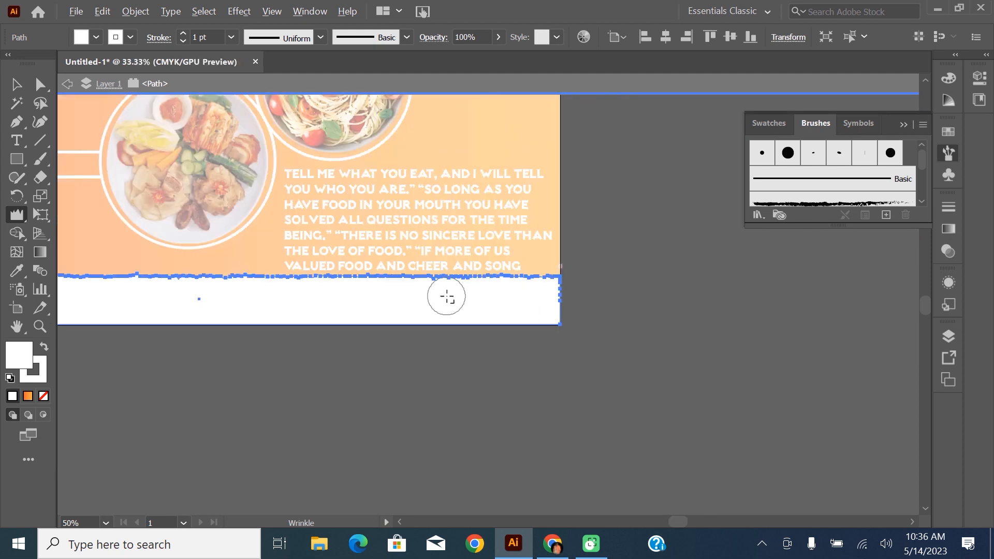
left_click(14, 89)
left_click(349, 331)
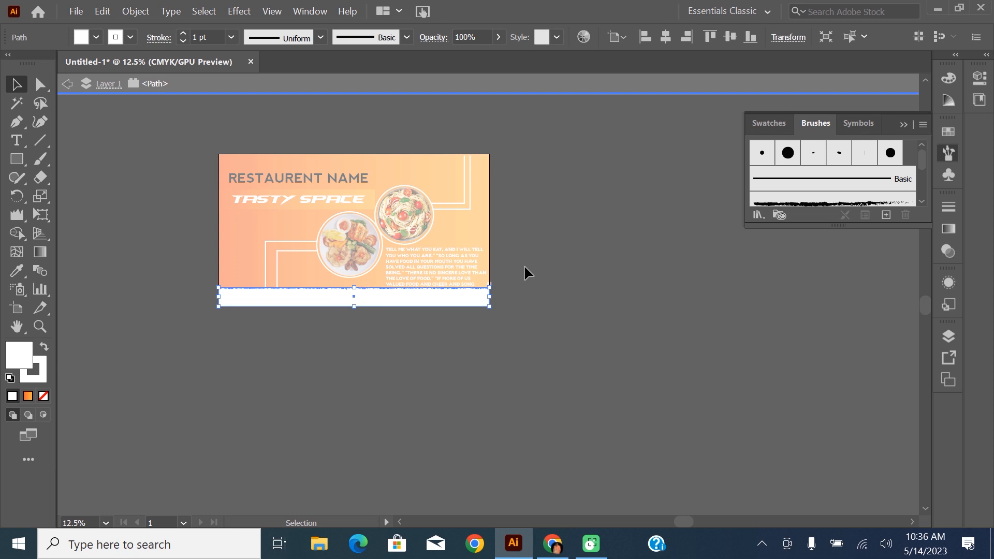
double_click(525, 272)
Add a Multiply drop shadow to the white strip with 75% opacity, 7 px X and Y offsets and 5 px blur
left_click_drag(685, 522, 663, 521)
left_click(401, 302)
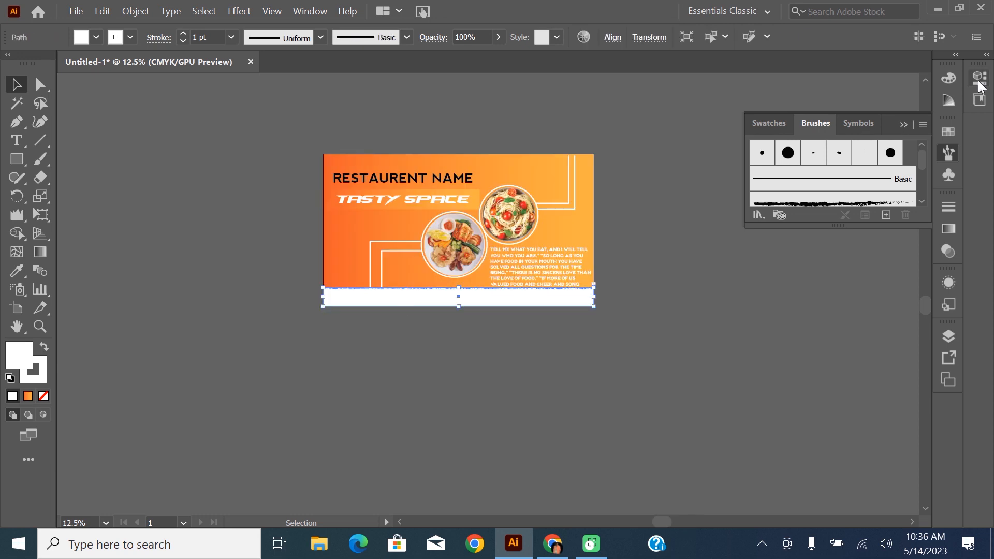
left_click(948, 282)
left_click(797, 388)
mouse_move(833, 161)
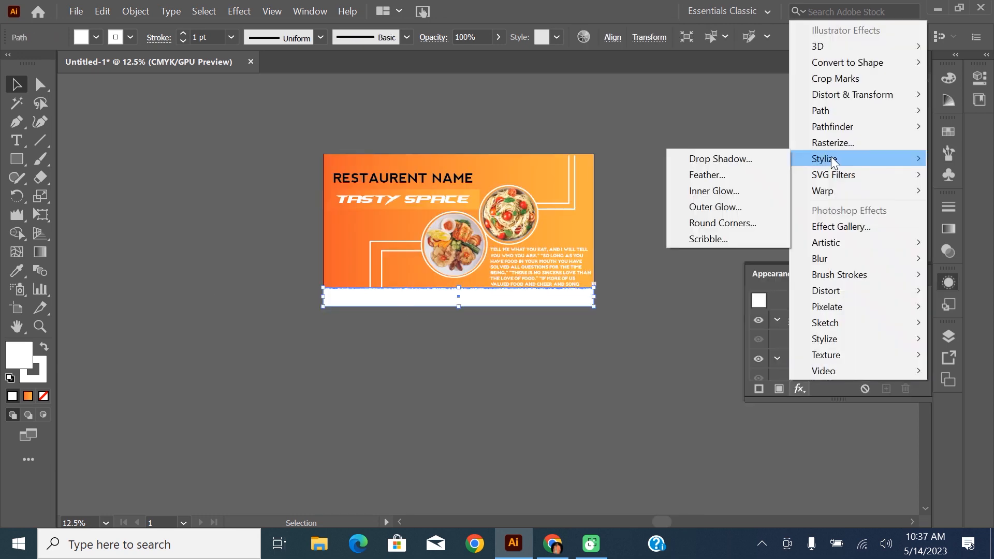
left_click(721, 159)
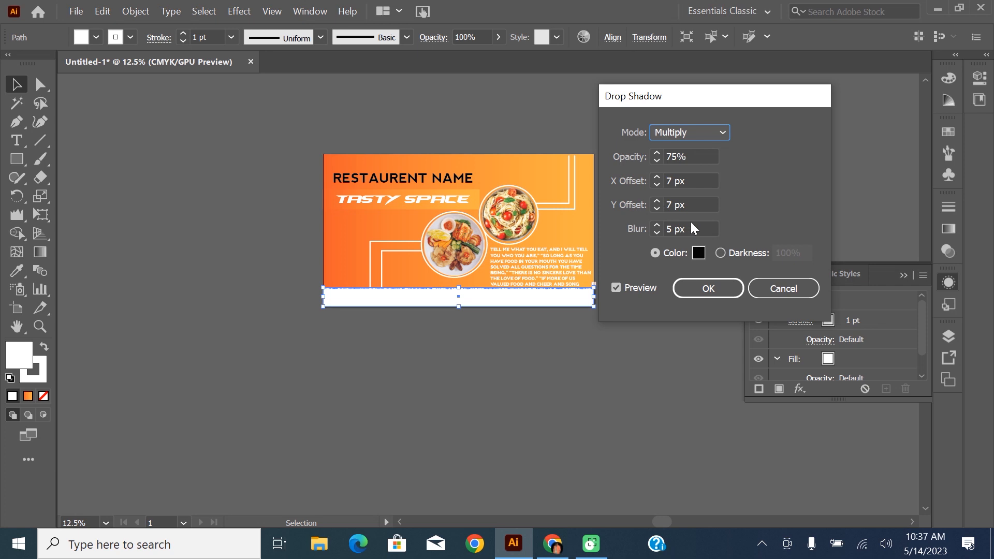
left_click(707, 288)
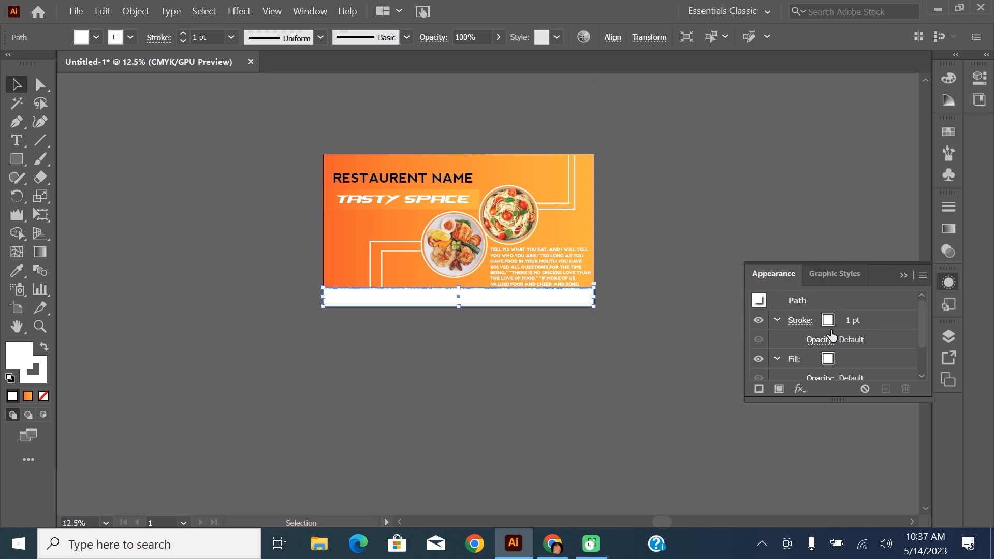
Set the white strip's existing drop shadow to an X offset of -7 px and a Y offset of -7 px
left_click(567, 346)
left_click(488, 299)
scroll(864, 331, "down", 2)
left_click(811, 352)
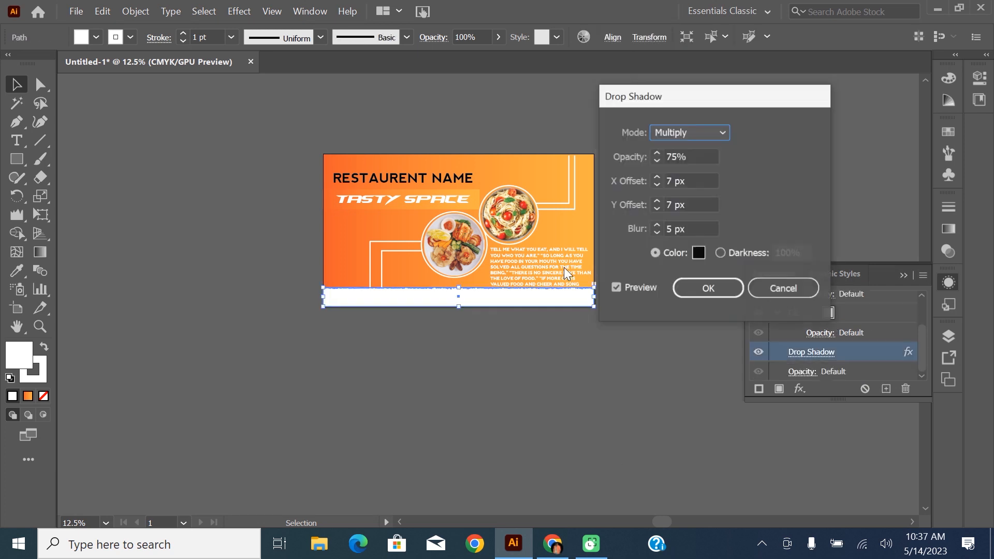
left_click(687, 185)
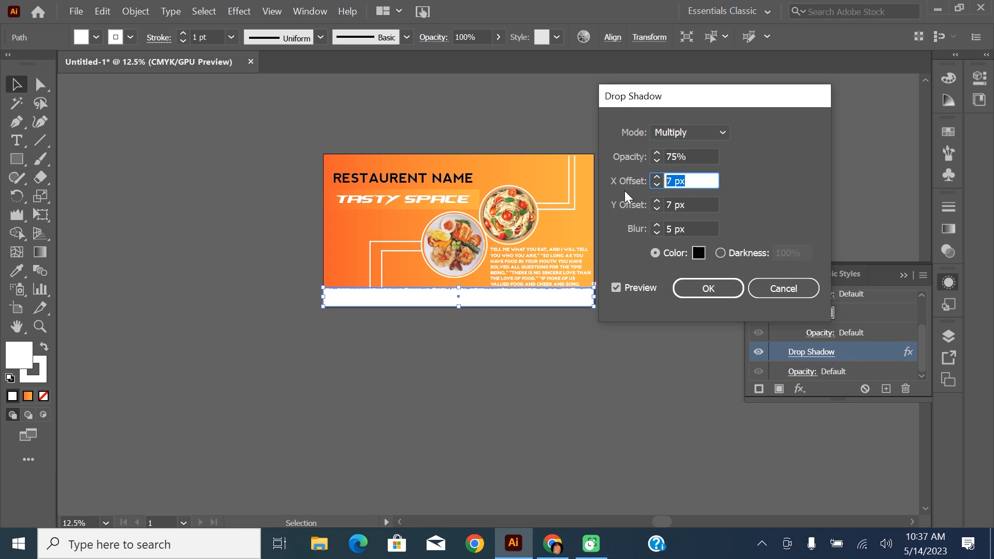
type("-7")
key("Tab")
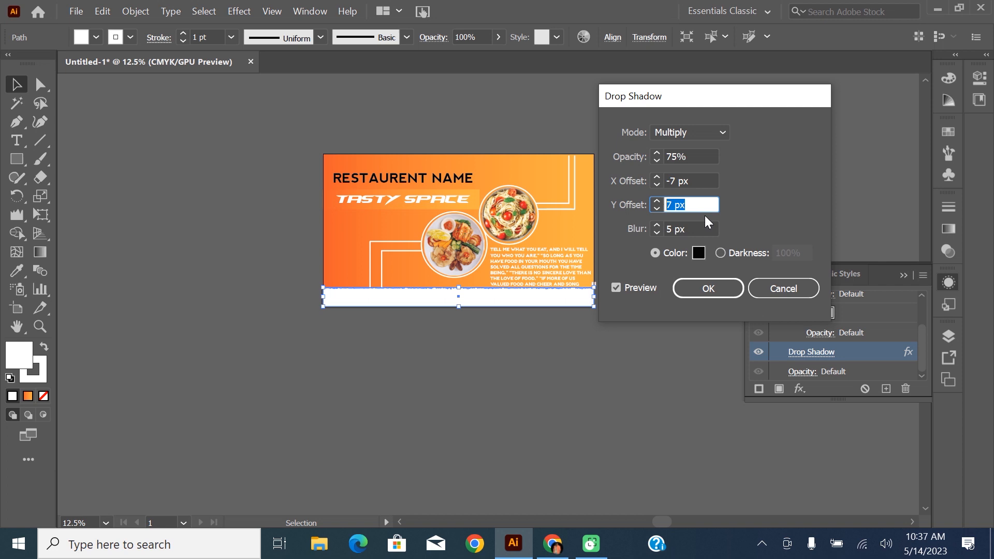
type("-7")
key("Return")
left_click(626, 360)
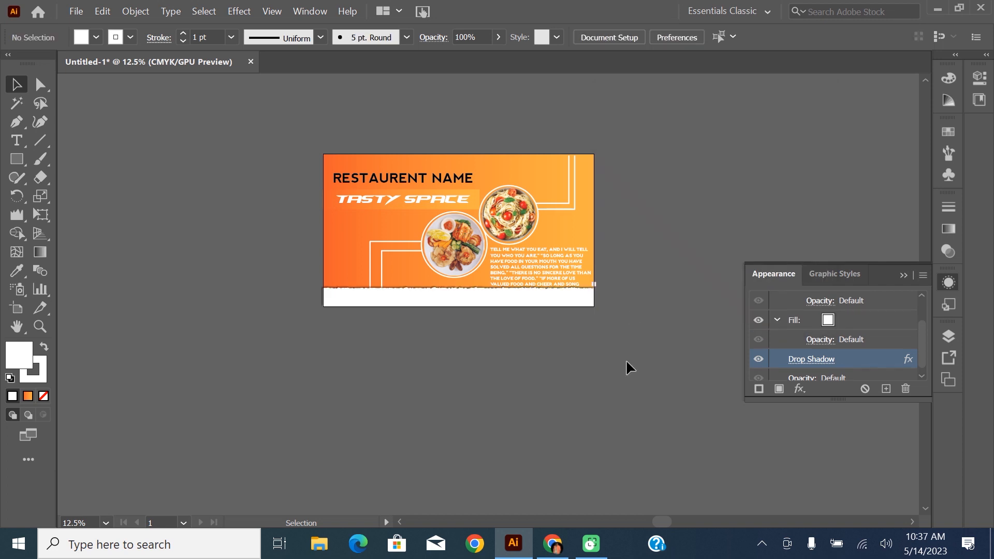
Draw a small square in the banner's upper right corner and move it slightly inward from the edges
left_click(17, 159)
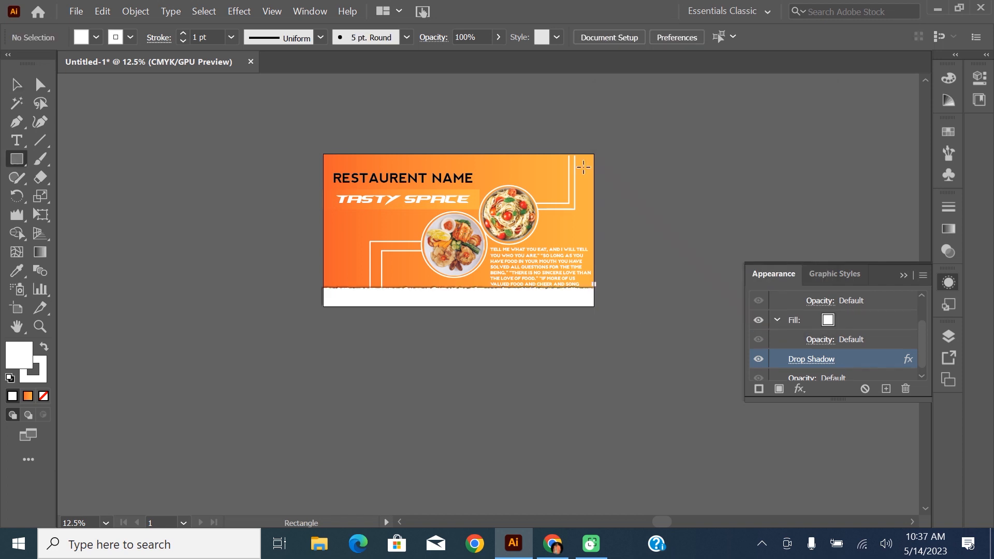
left_click_drag(586, 160, 593, 169)
key("ctrl+1")
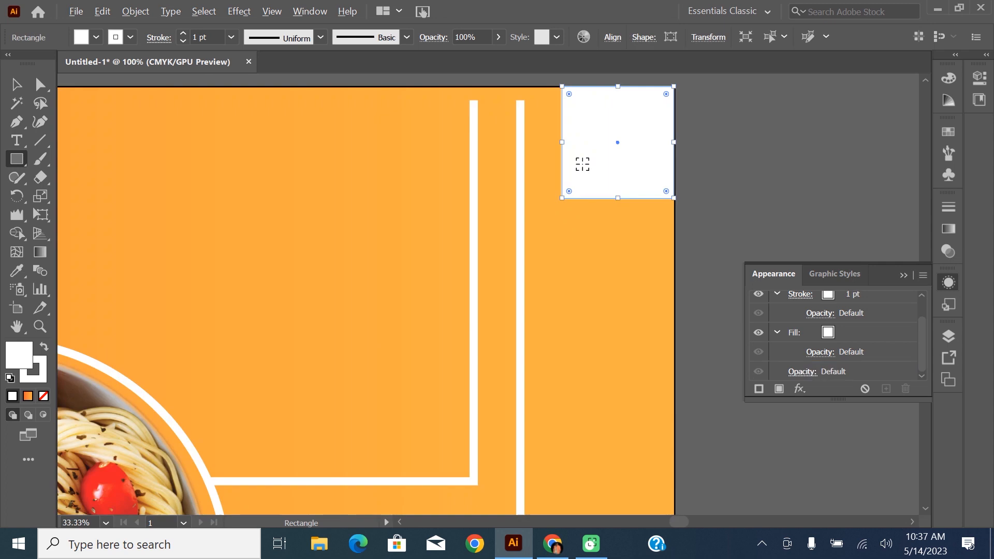
key("v")
left_click_drag(623, 134, 616, 143)
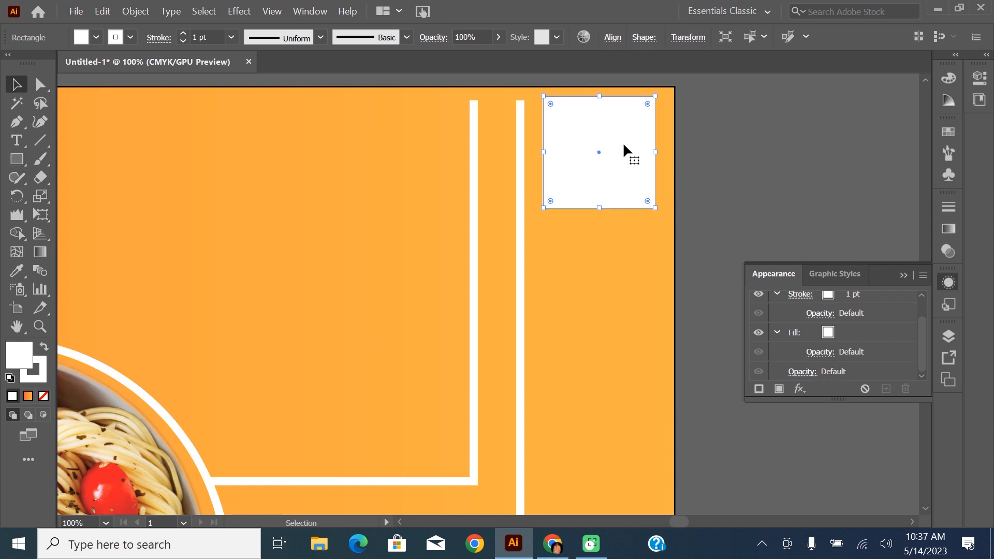
Give the corner square no fill and a 10 pt dark green stroke, and narrow it from its right side
left_click(96, 37)
left_click(11, 63)
left_click(76, 74)
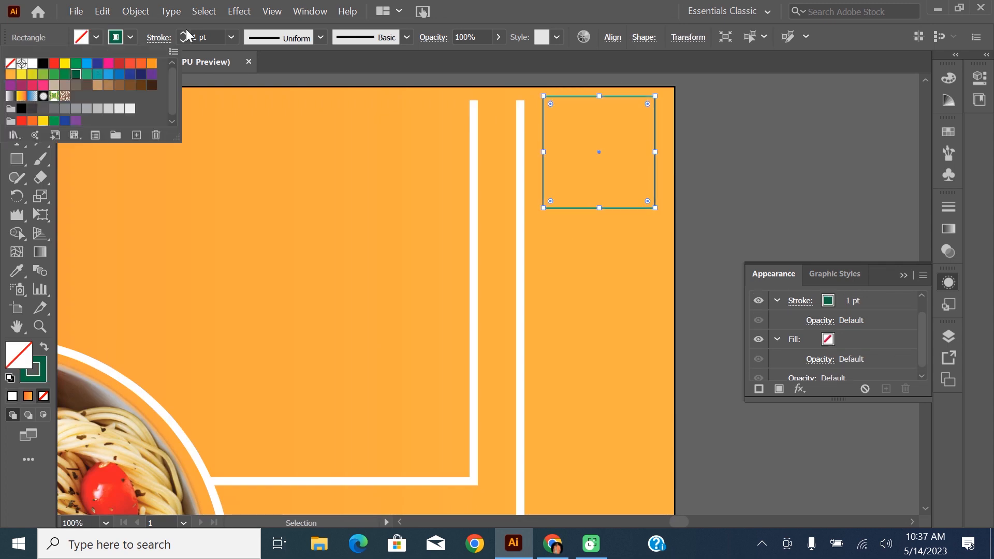
left_click(183, 34)
left_click(184, 34)
left_click(183, 34)
left_click(183, 34)
left_click(183, 34)
left_click(183, 34)
left_click(183, 34)
left_click(183, 35)
left_click(184, 34)
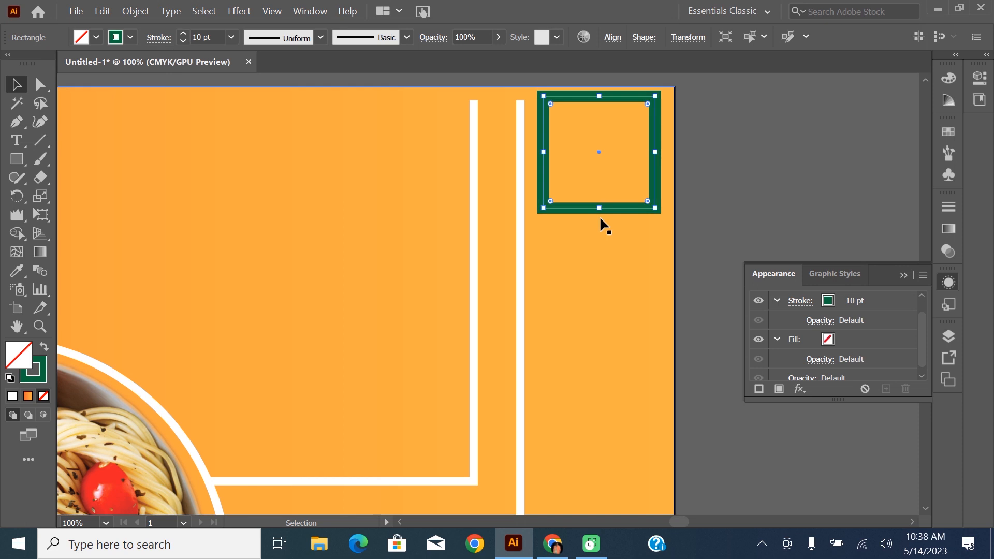
mouse_move(655, 152)
left_mouse_down()
mouse_move(608, 160)
mouse_move(634, 155)
left_mouse_up()
Draw an ellipse centred inside the green frame with a dark green fill and no stroke
left_click(17, 159)
left_click(87, 196)
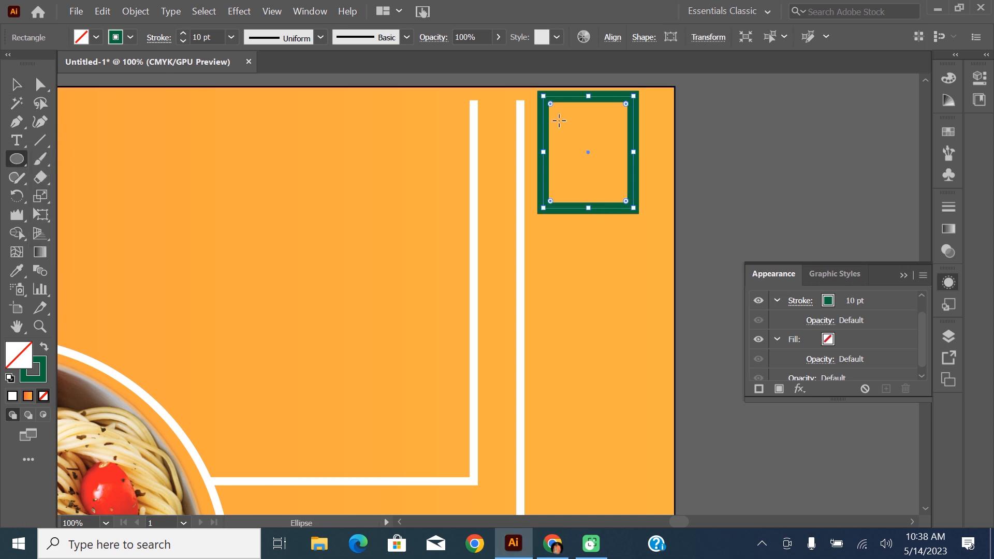
mouse_move(558, 119)
left_mouse_down()
mouse_move(626, 187)
mouse_move(618, 185)
left_mouse_up()
left_click(131, 37)
left_click(10, 63)
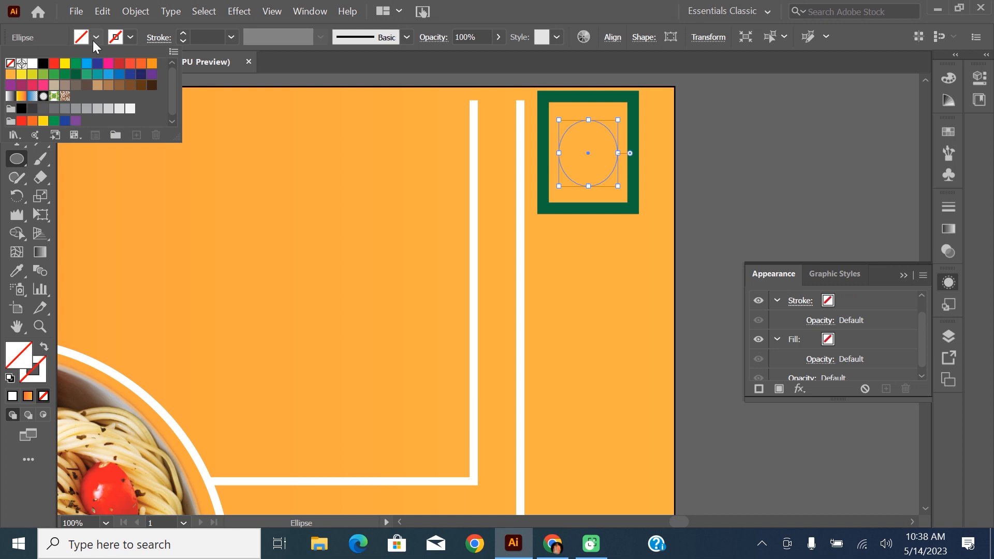
left_click(76, 74)
left_click(723, 94)
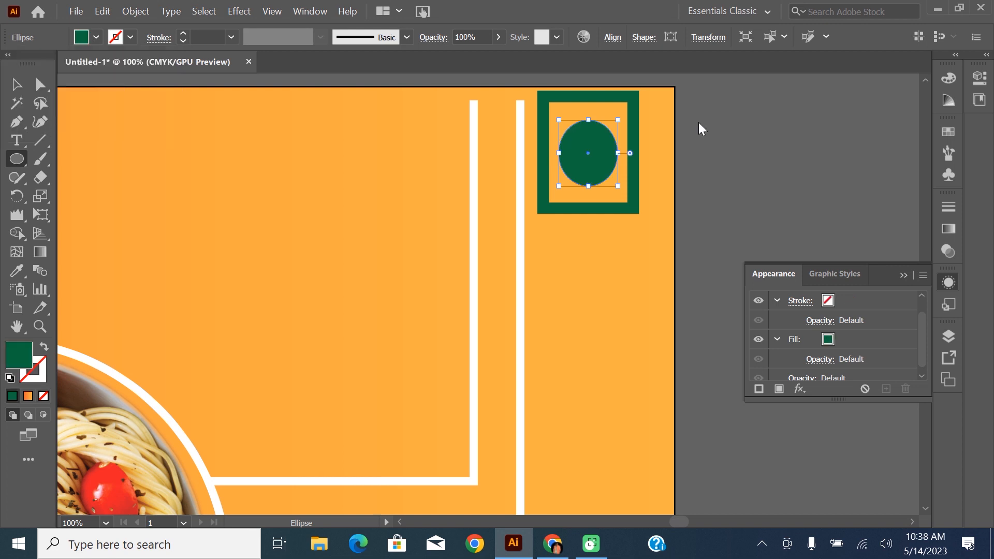
Examine how the green framed dot symbol looks in the corner of the whole banner
key("v")
left_click(650, 235)
scroll(613, 236, "down", 4)
scroll(616, 242, "down", 2)
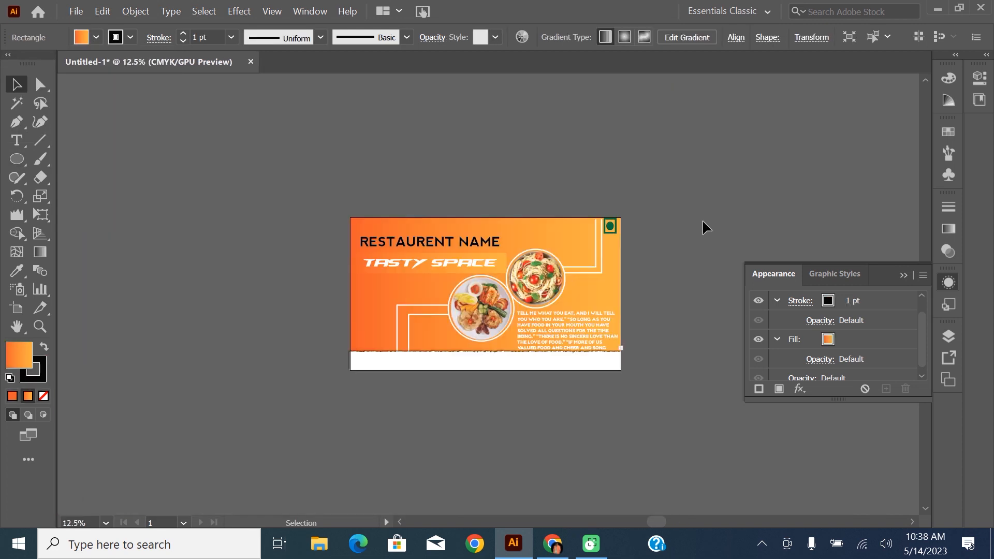
left_click(658, 228)
scroll(641, 250, "up", 1)
left_click(599, 202)
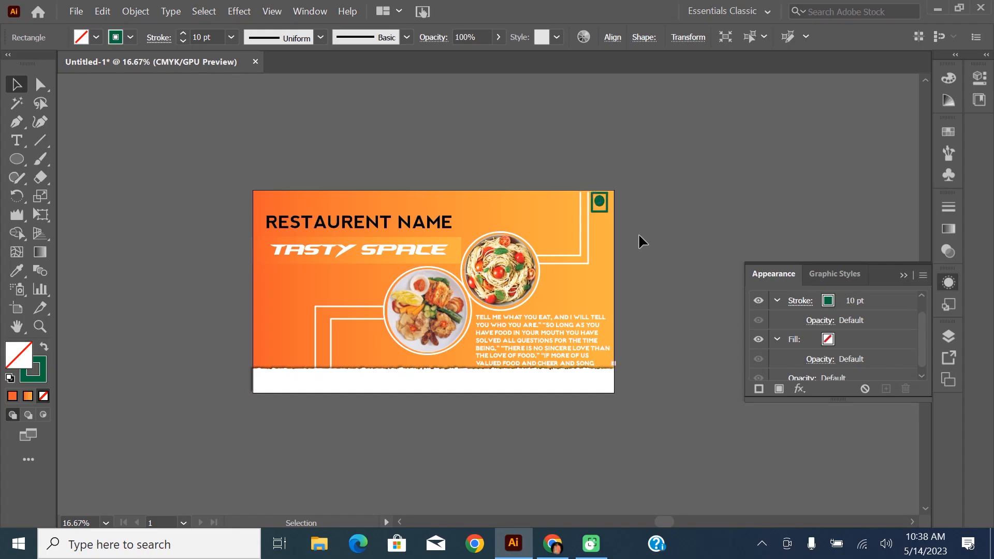
key("shift+x")
left_click(665, 225)
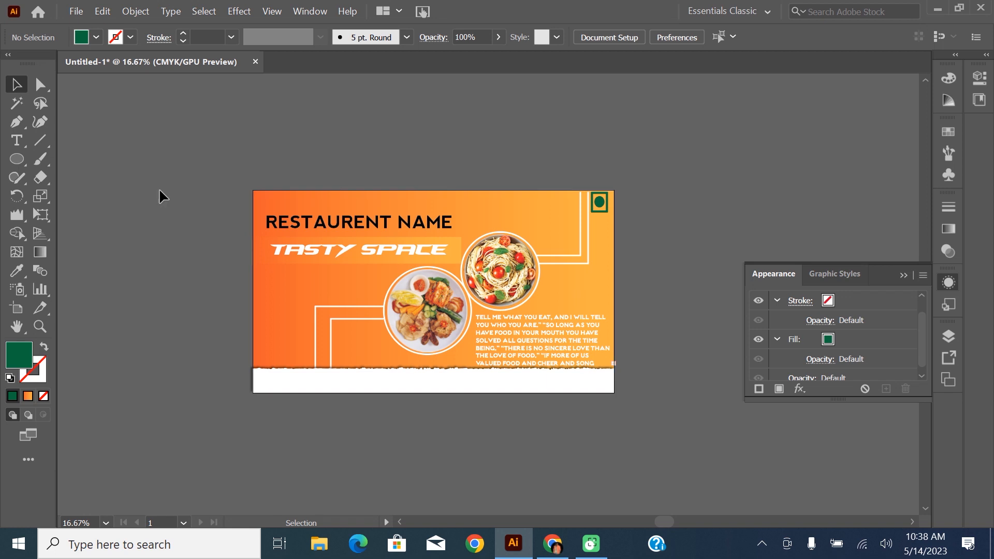
Add an area text reading "OPEN-24X7" and set its font size to 56 pt
left_click(16, 140)
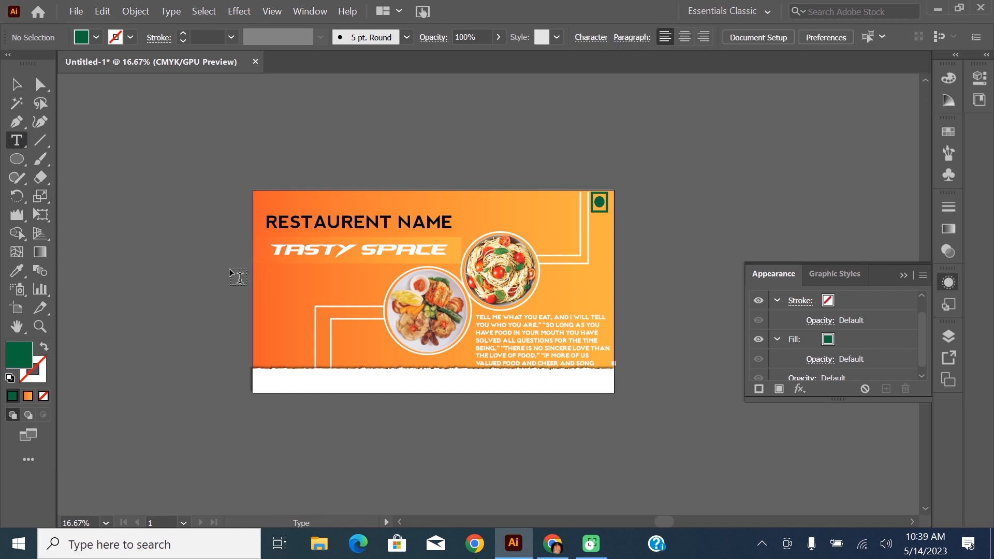
left_click_drag(181, 257, 505, 340)
type("OPEN-")
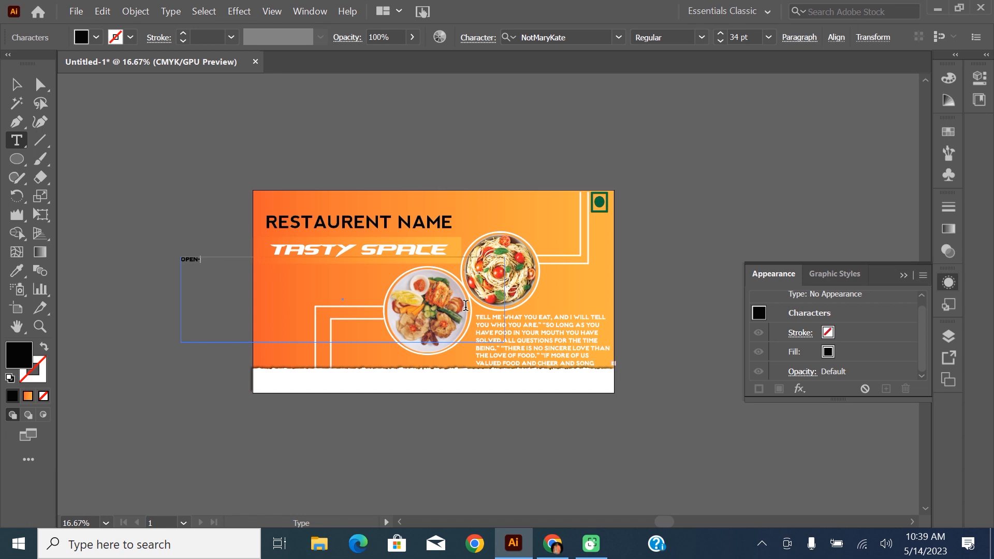
type("24X7")
key("ctrl+a")
left_click(979, 78)
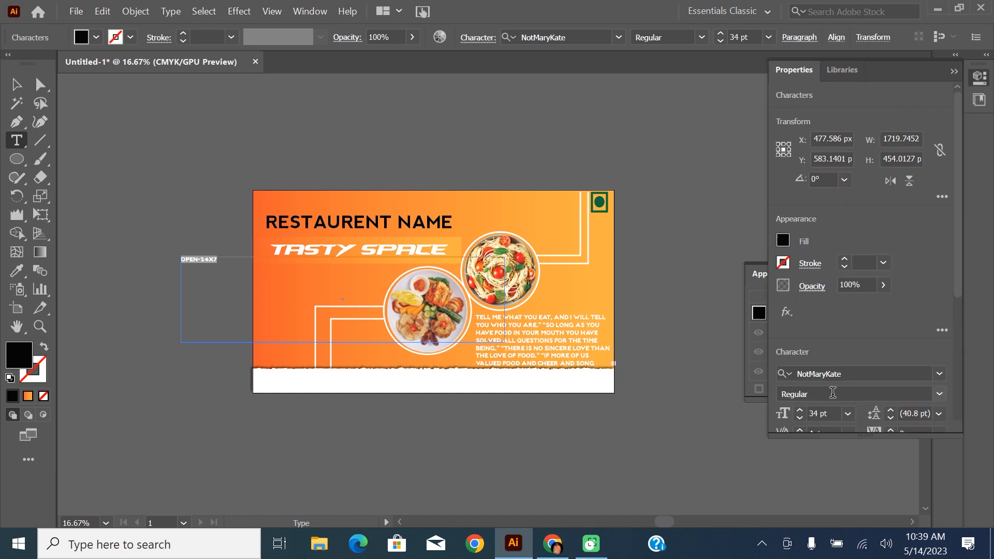
left_click(800, 409)
scroll(955, 305, "down", 2)
Try successive fonts on the OPEN-24X7 text and apply PanAmTextCaps Regular
left_click(880, 339)
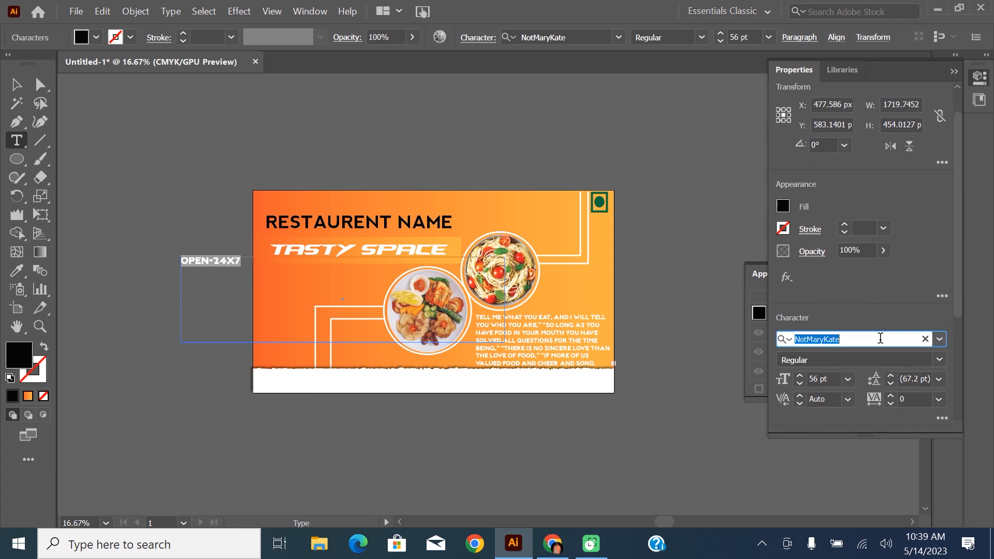
type("Nova Oval")
key("Down")
key("Down")
key("Down")
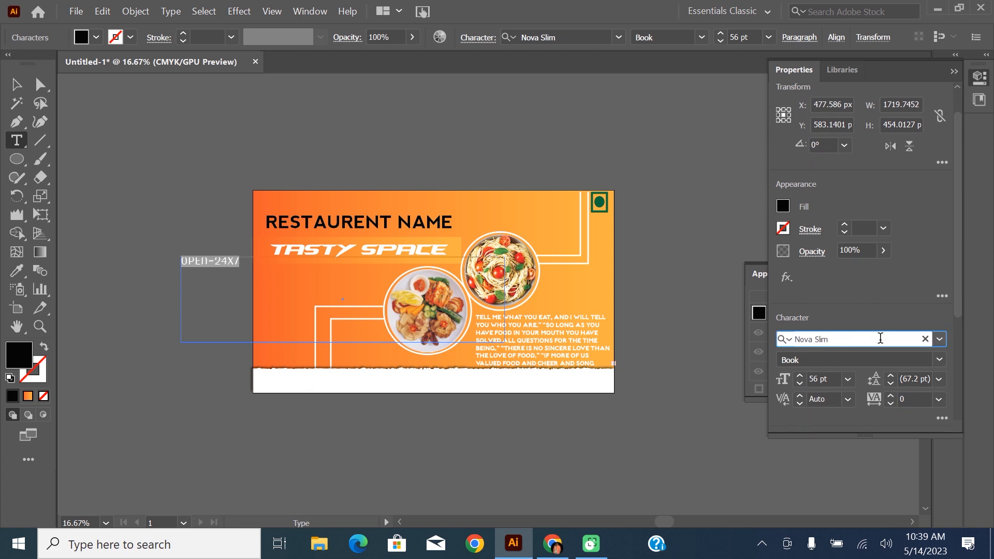
key("Down")
key("Down")
key("Down")
key("Down")
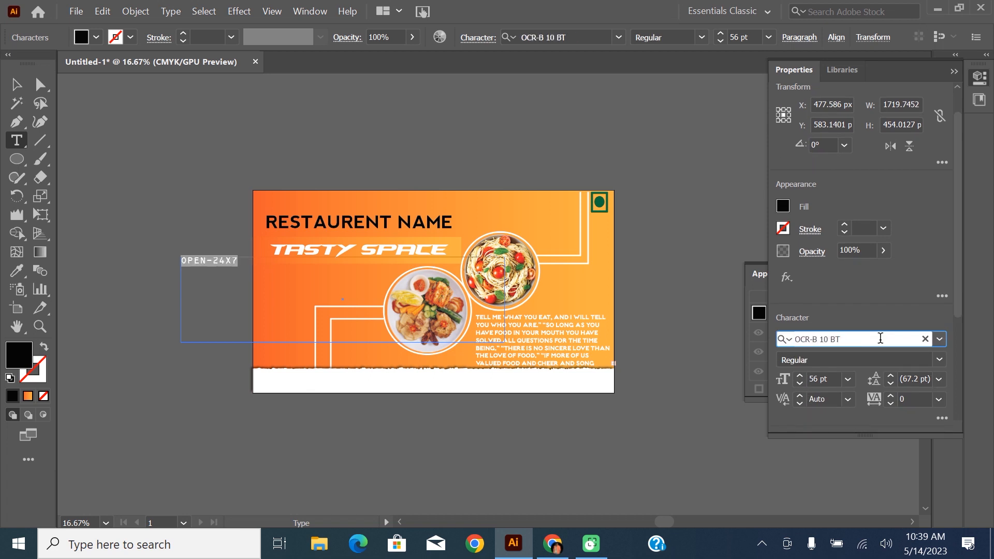
key("Down")
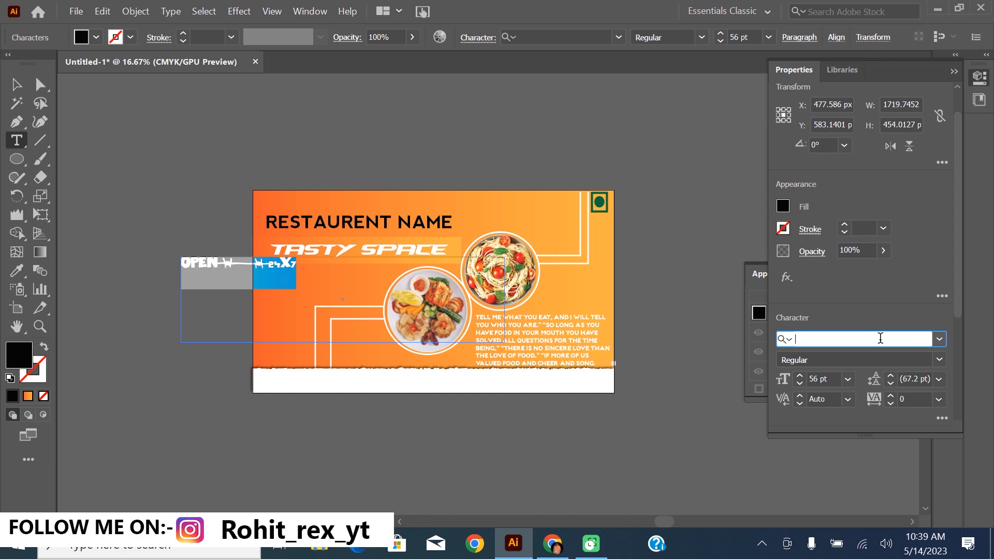
key("Down")
key("Down")
key("Down")
key("Down")
key("Down")
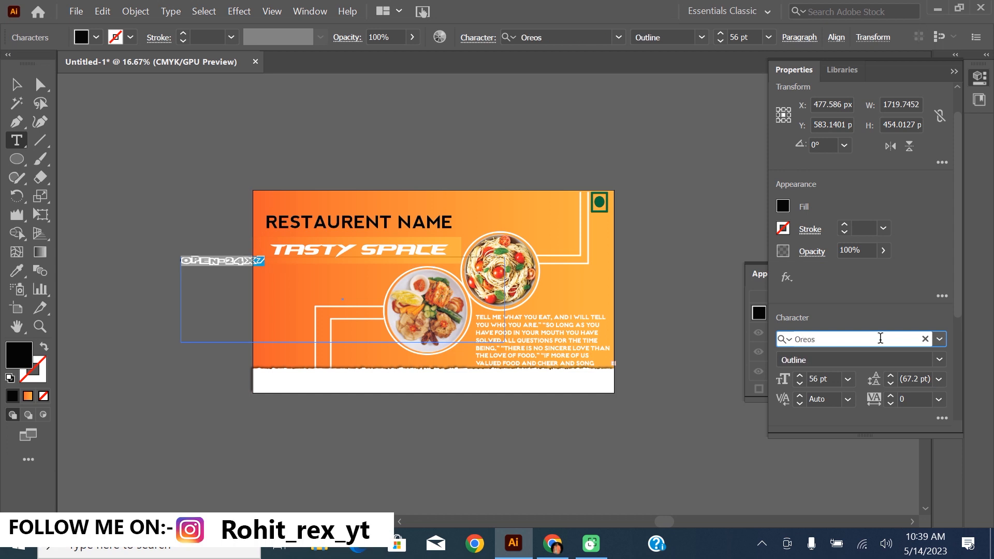
key("Down")
key("Down")
key("Down")
key("Down")
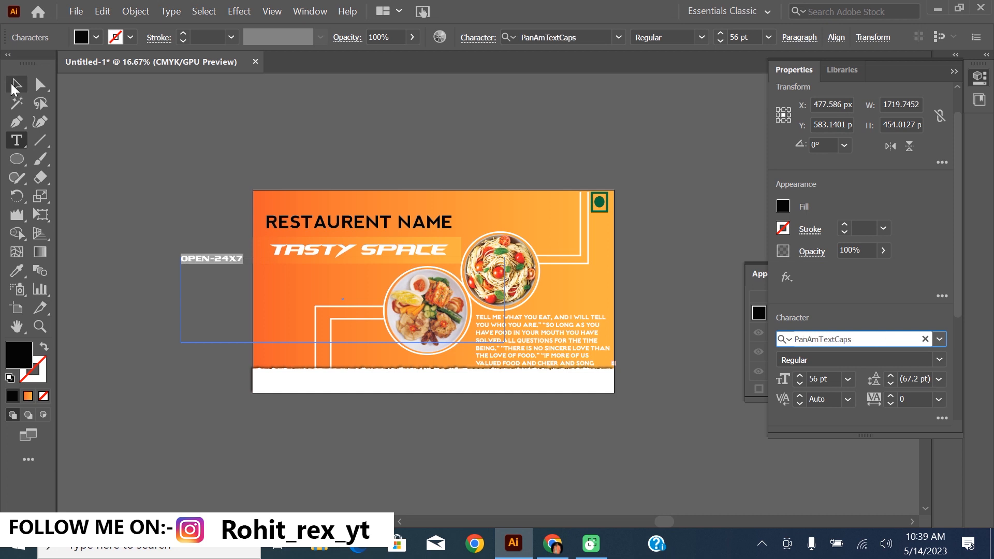
Move the OPEN-24X7 text onto the banner below the TASTY SPACE tagline and deselect it
left_click(15, 85)
left_click_drag(232, 254, 351, 214)
left_click(149, 220)
Draw an ellipse about 400 by 428 px above the OPEN-24X7 text, with no fill and a white stroke
key("l")
left_click(96, 37)
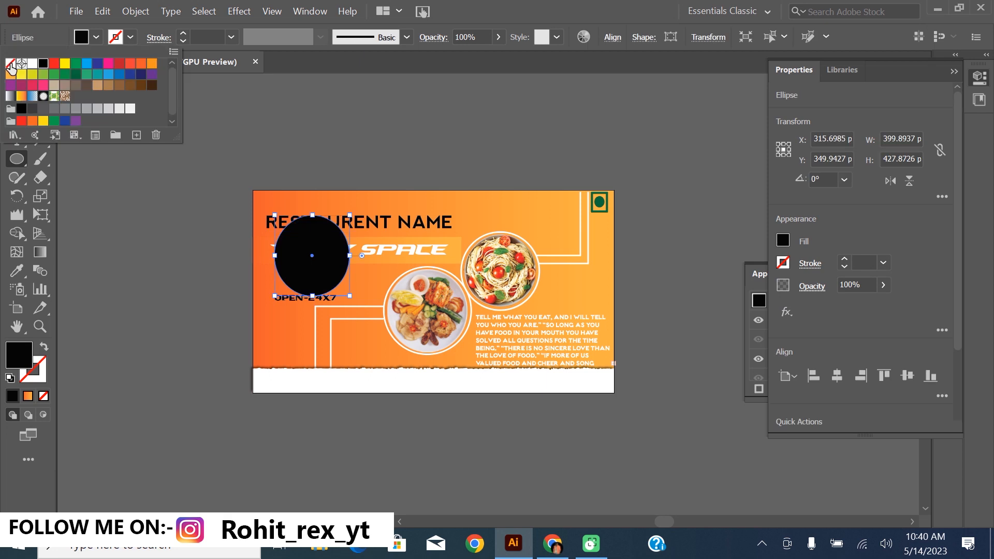
left_click(10, 66)
left_click(131, 37)
left_click(32, 63)
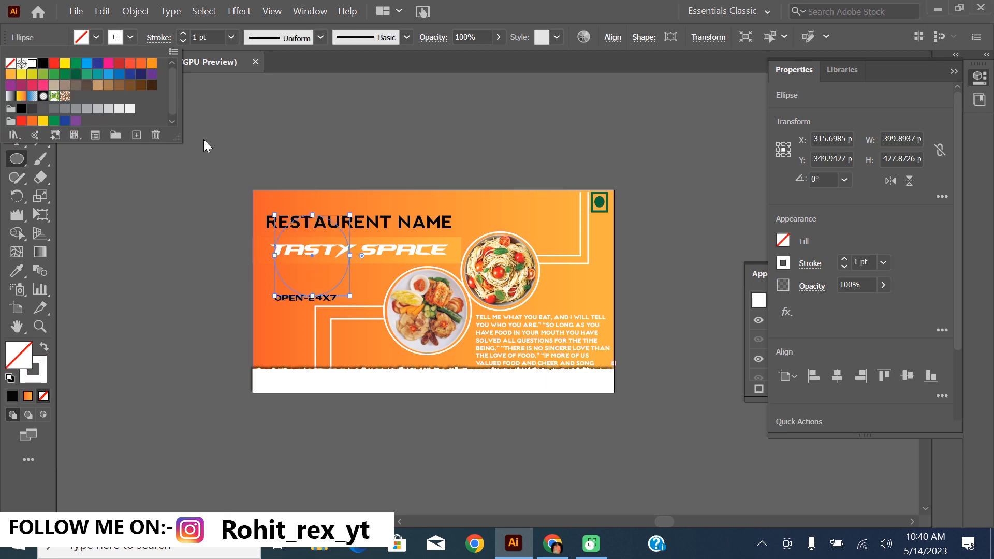
Set the ellipse's stroke to 25 pt and draw a white-filled rectangle about 905 by 321 px over its lower half
left_click(183, 32)
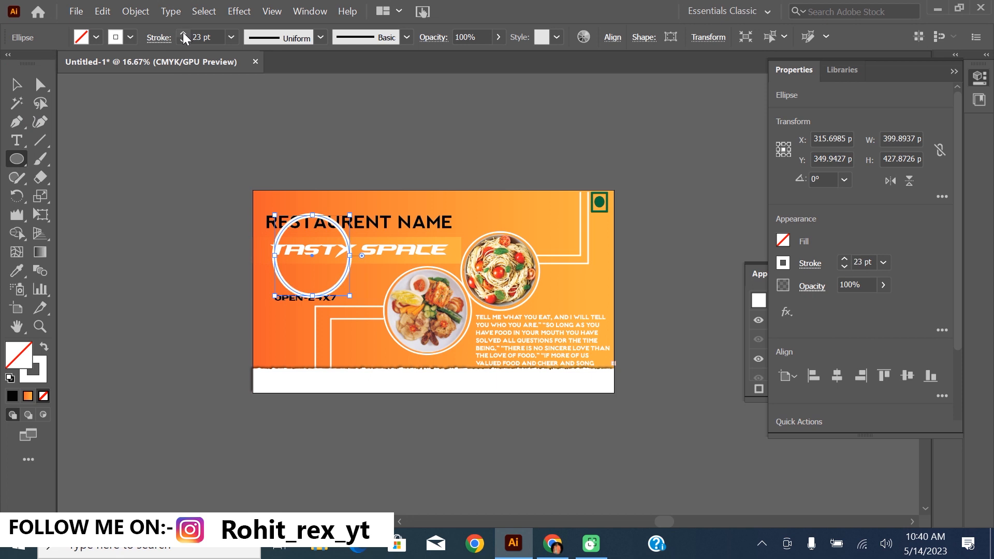
key("m")
mouse_move(215, 261)
left_mouse_down()
mouse_move(389, 286)
mouse_move(408, 303)
mouse_move(374, 308)
mouse_move(392, 310)
left_mouse_up()
key("ctrl+z")
left_click(96, 37)
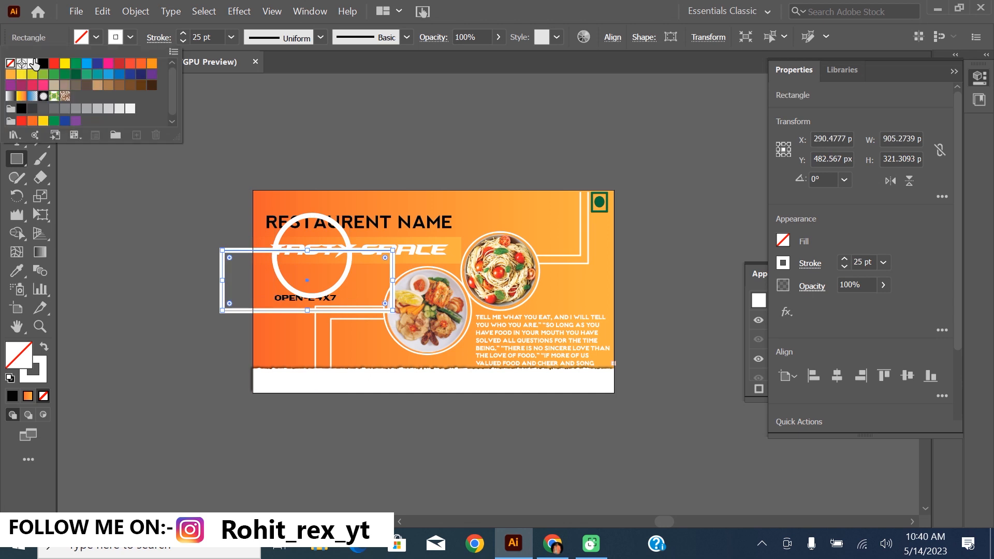
left_click(34, 61)
Select the ellipse and the white rectangle together
key("v")
left_click(290, 225)
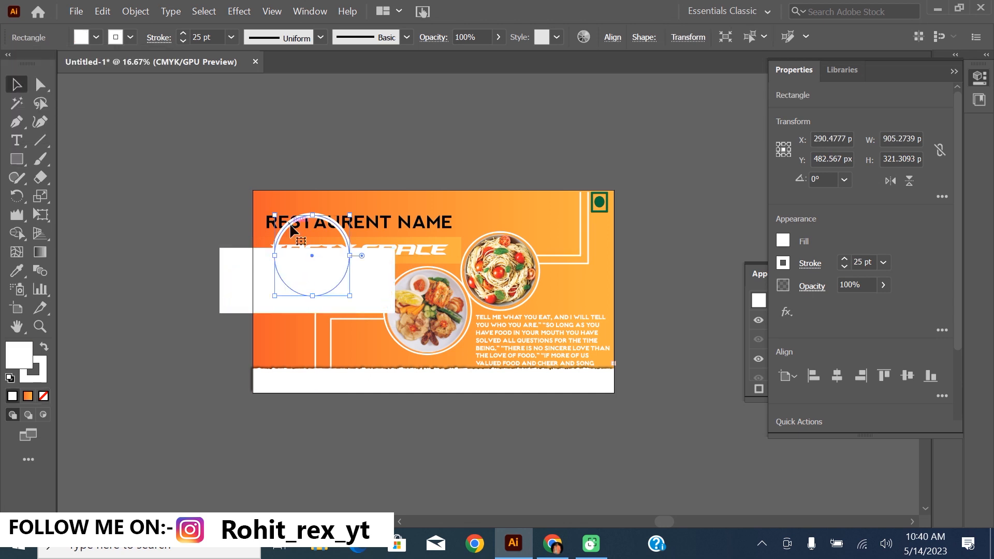
left_click(221, 270, "shift")
scroll(833, 293, "down", 3)
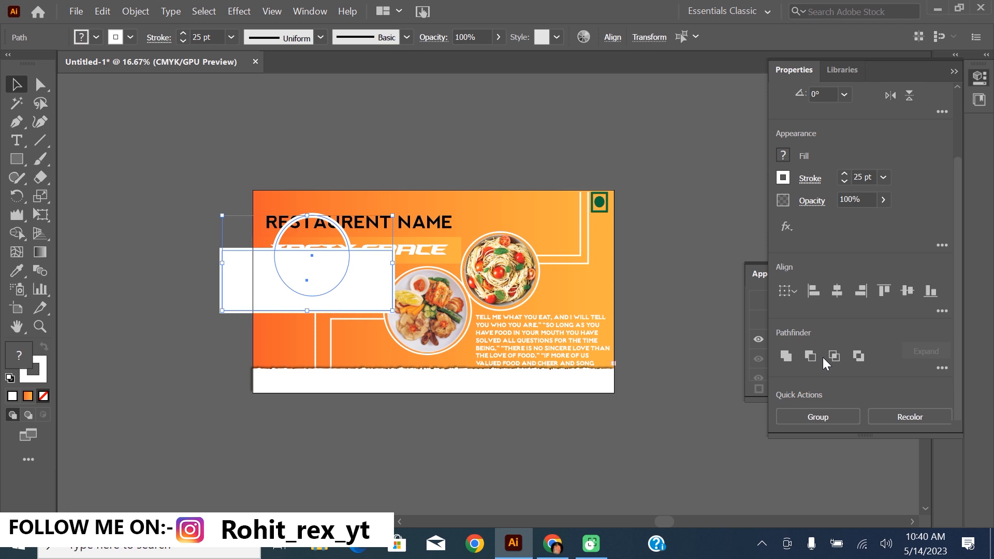
Try the Pathfinder Trim and Merge operations on the ellipse and white rectangle, undoing each attempt
left_click(941, 367)
left_click(815, 453)
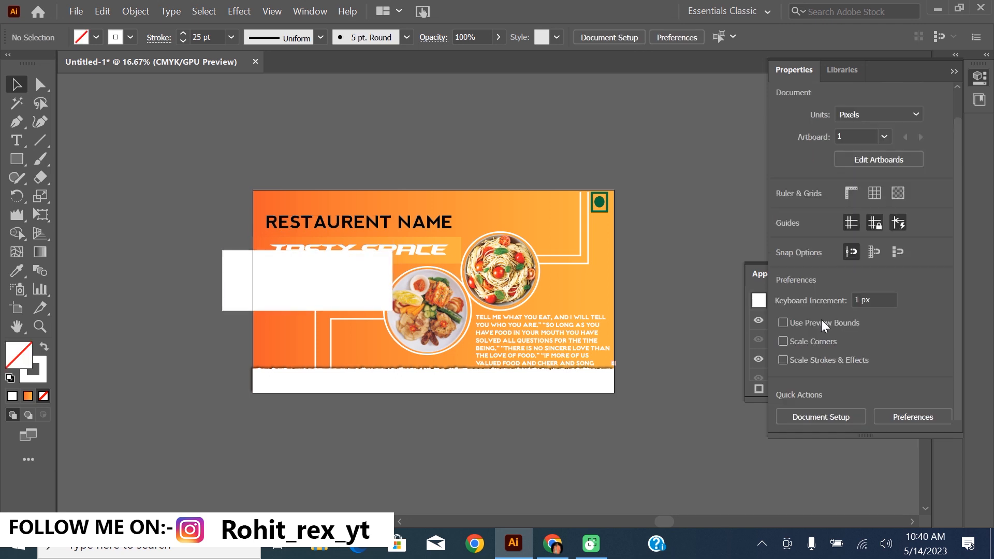
key("ctrl+z")
left_click(941, 424)
left_click(854, 507)
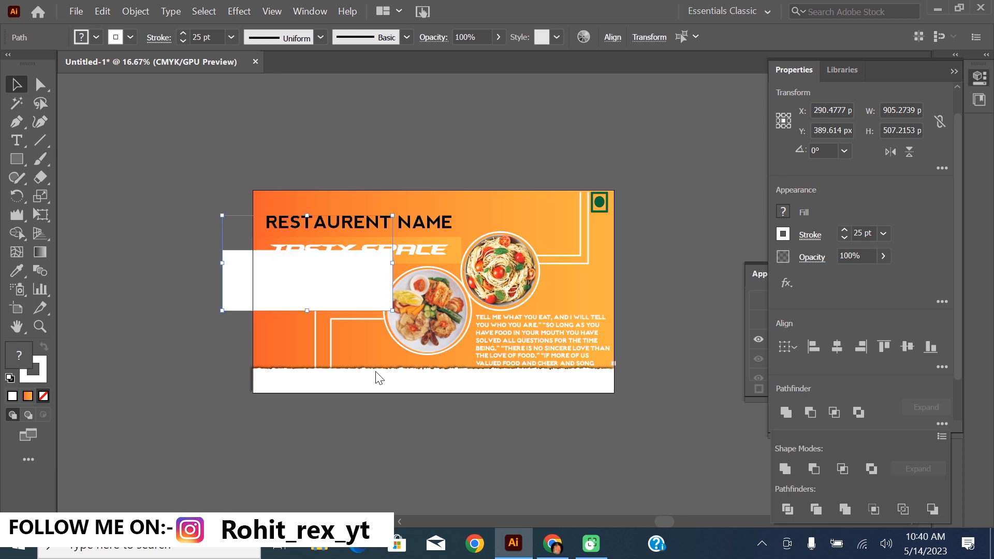
key("ctrl+shift+a")
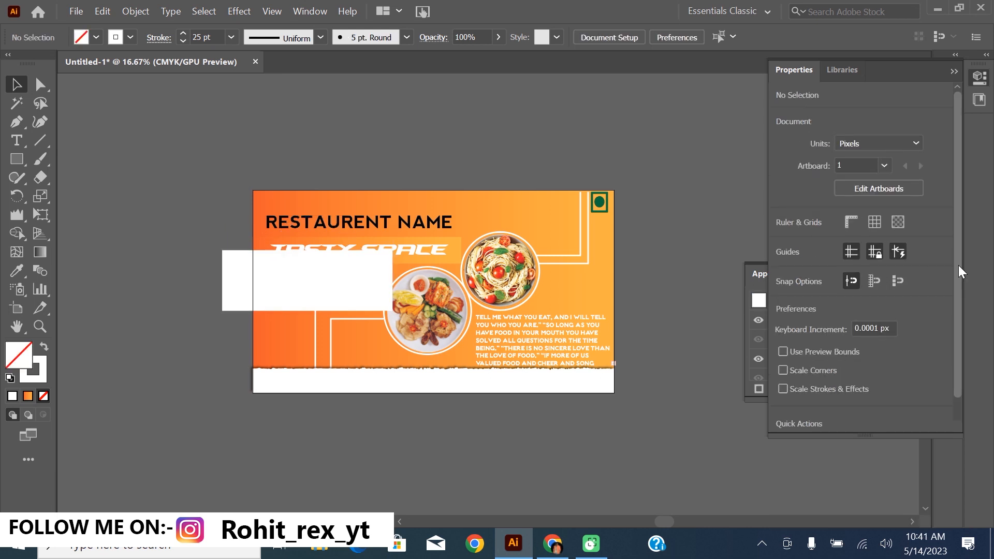
Divide the ellipse and white rectangle with Pathfinder, and delete the rectangle piece and the lower half of the ellipse
scroll(957, 319, "down", 3)
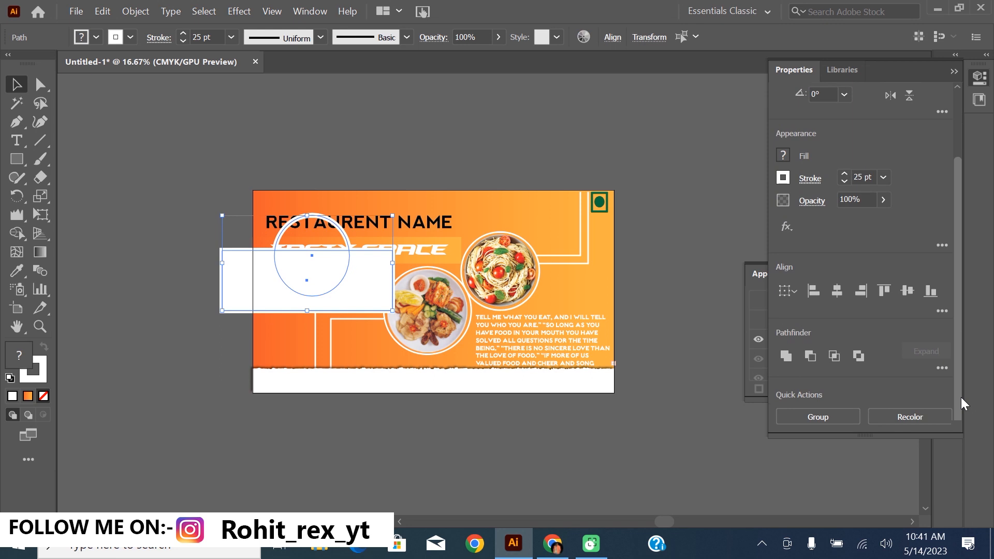
left_click(938, 368)
left_click(787, 452)
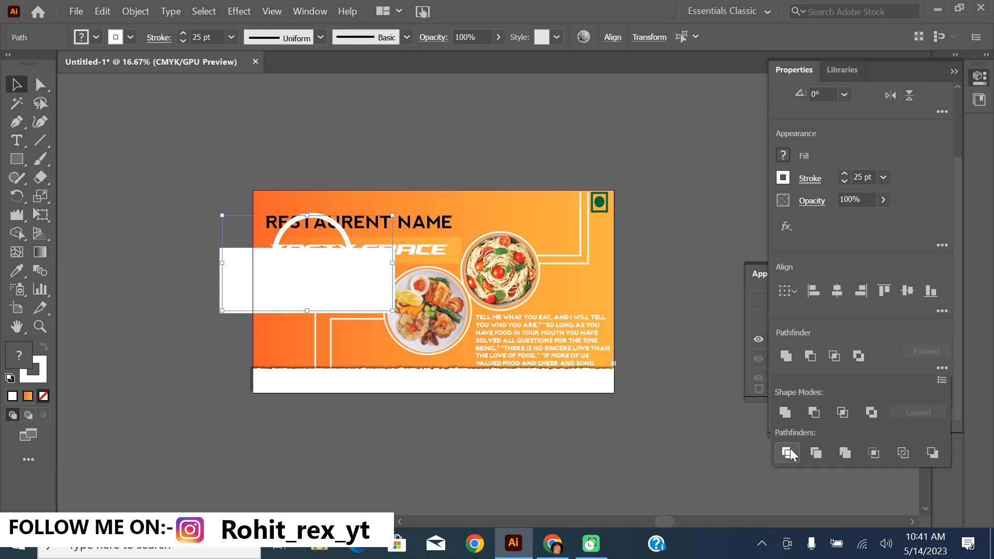
double_click(224, 266)
key("Delete")
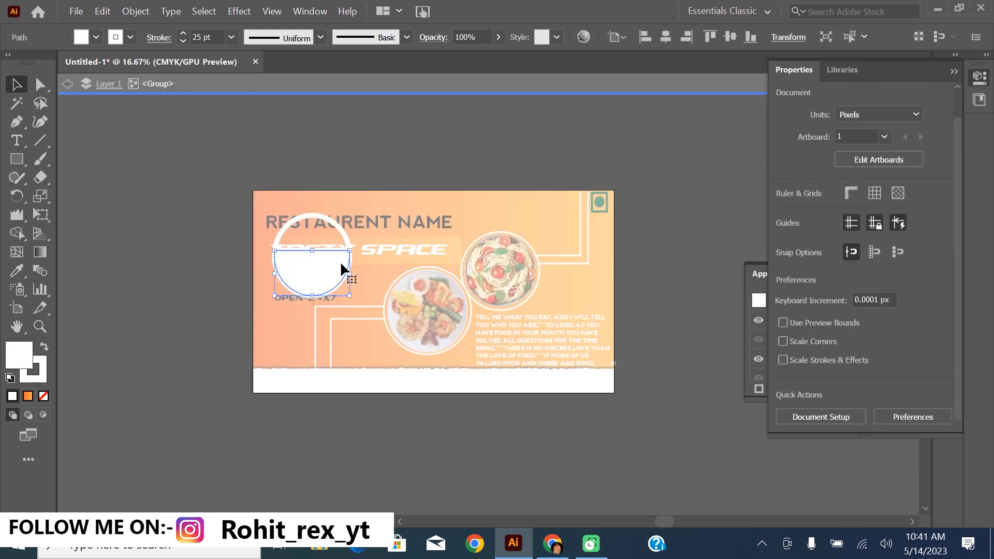
left_click(340, 261)
key("Delete")
Move the half-ellipse outline directly above the OPEN-24X7 text and resize it to about 336 by 130 px
left_click(315, 250)
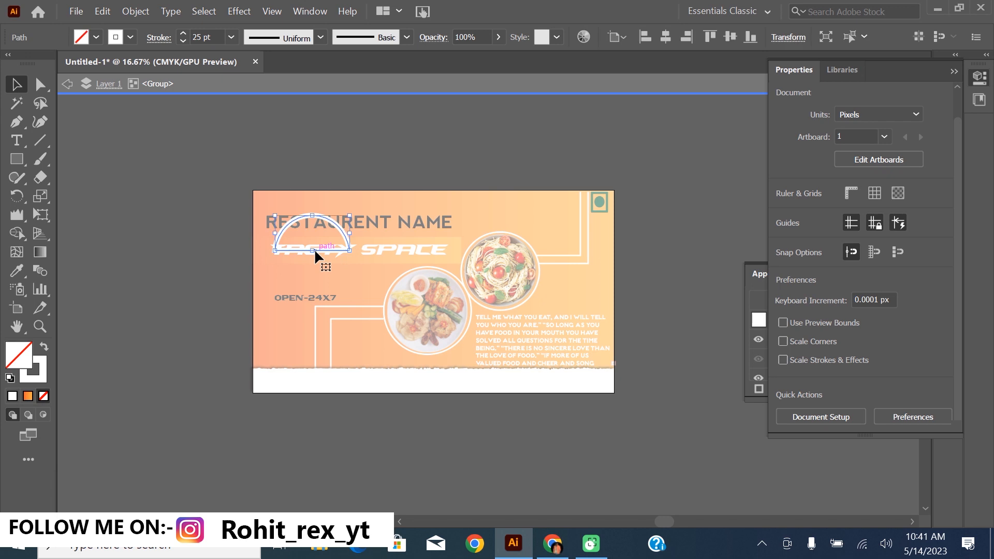
left_click_drag(330, 222, 332, 265)
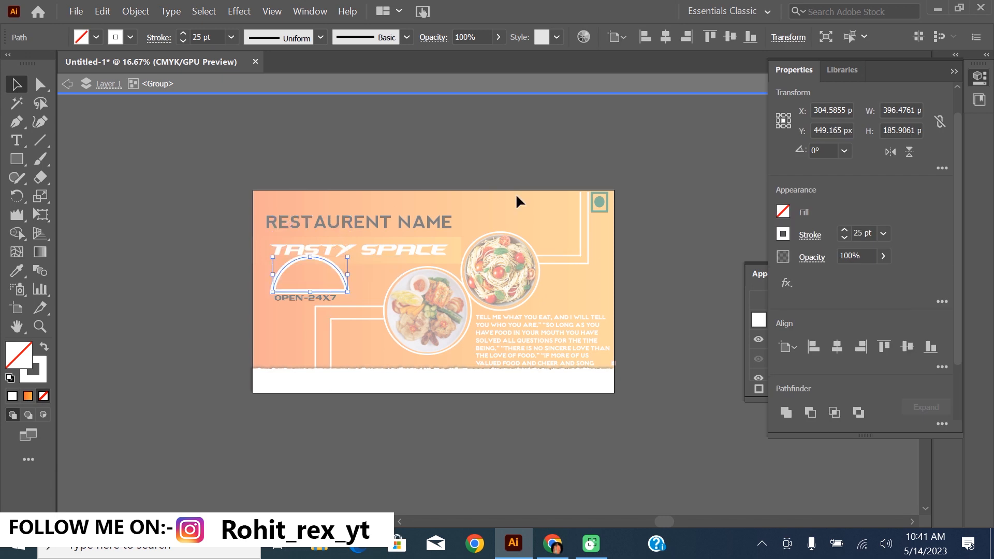
double_click(614, 149)
left_click(339, 279)
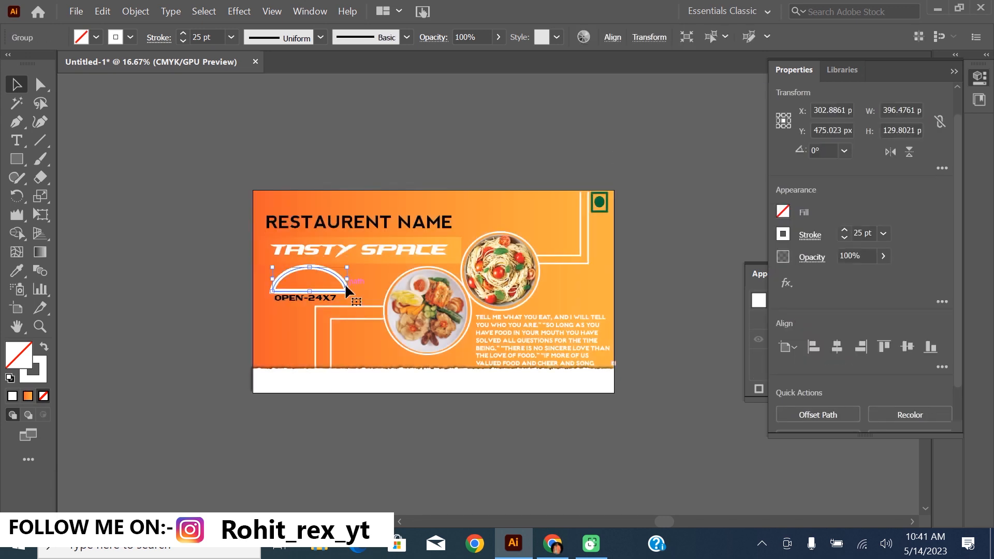
left_click_drag(334, 278, 343, 278)
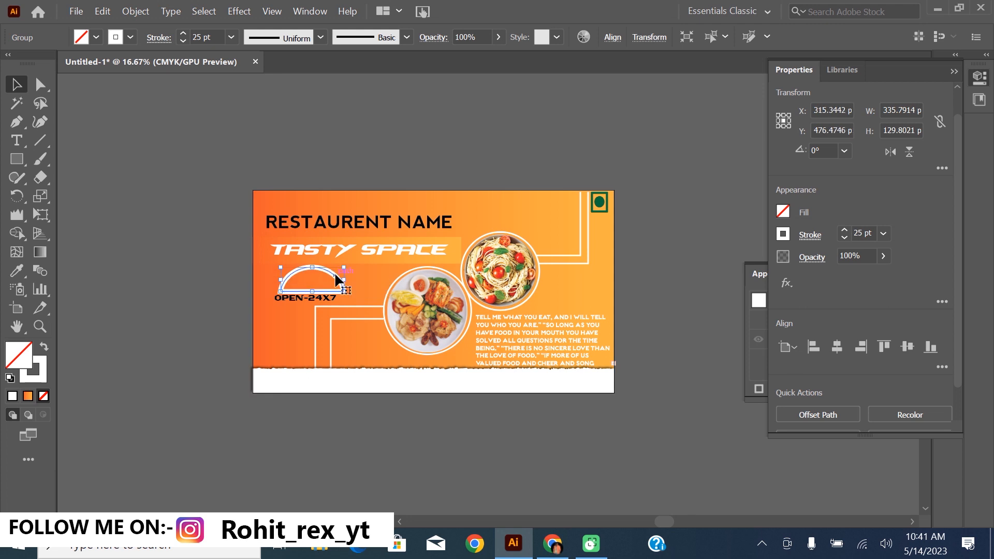
left_click(707, 217)
left_click(340, 280)
left_click(520, 303)
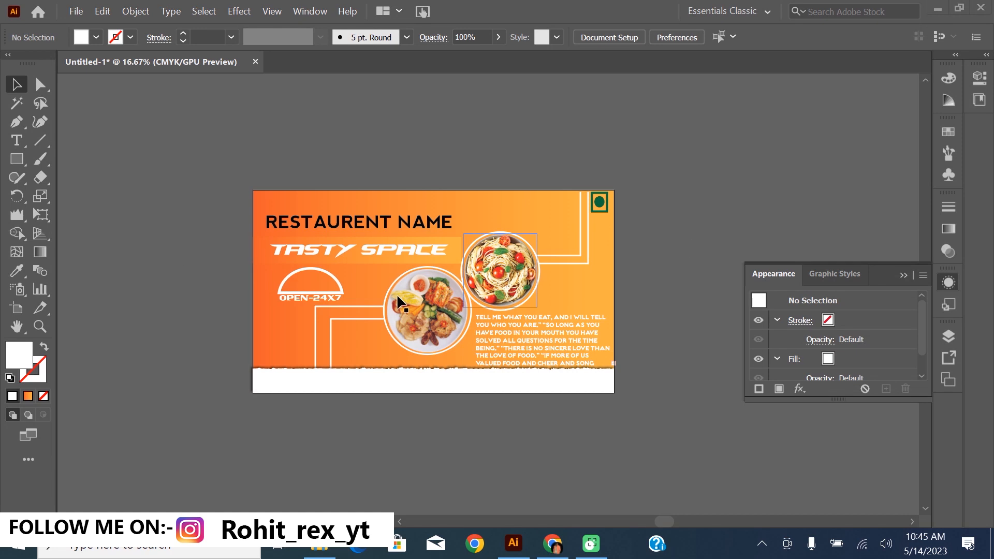
Add an area text reading "ORDER NOW-" followed by the contact phone number with its +91 country code
left_click(17, 140)
left_click_drag(137, 351, 704, 476)
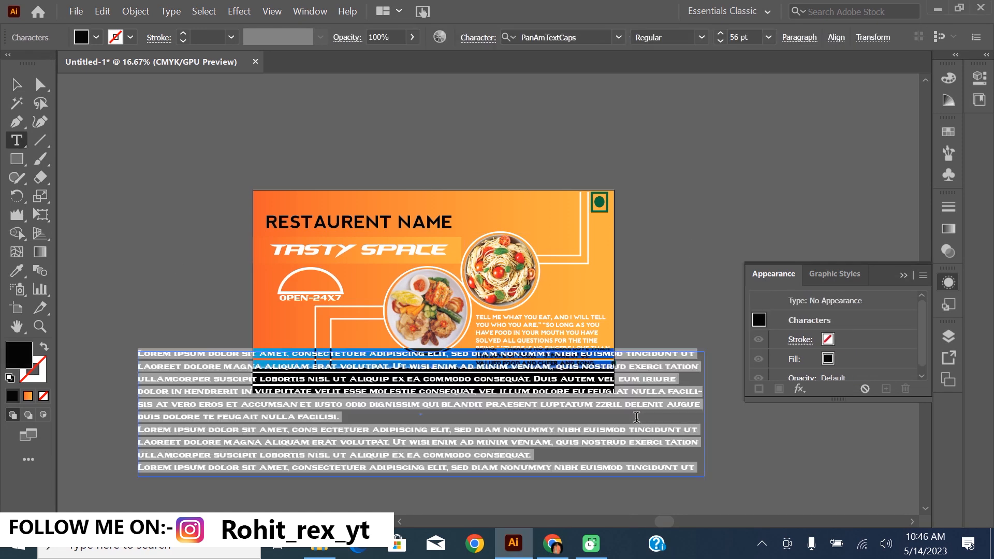
type("CONT-")
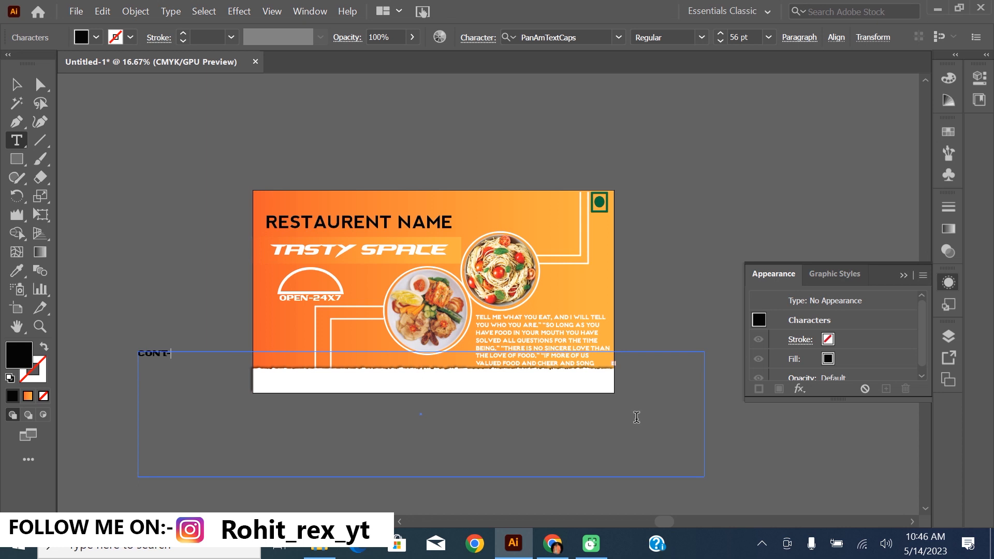
key("BackSpace")
key("BackSpace")
key("BackSpace")
key("BackSpace")
type("CRDER NOW-")
type(">")
type("91")
type("-1234567")
type("890")
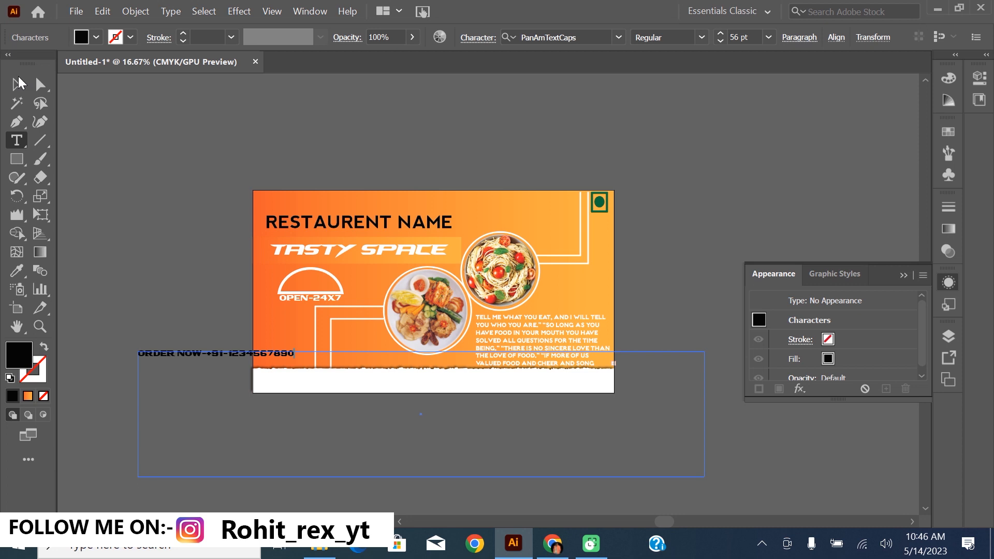
Shrink the ORDER NOW text frame to about 850 by 72 px and move it onto the white bottom strip
left_click(19, 83)
left_click_drag(421, 475, 421, 361)
left_click_drag(706, 357, 297, 357)
left_click_drag(184, 355, 344, 377)
Set the ORDER NOW text's font size to 62 pt and widen its frame to about 1051 px
key("t")
left_click(344, 374)
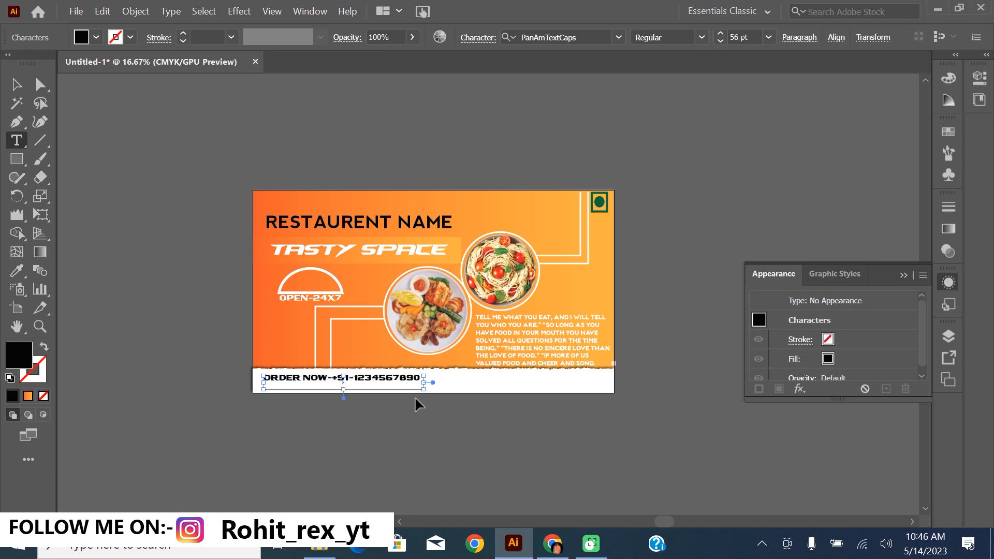
key("ctrl+a")
left_click(978, 78)
left_click(799, 410)
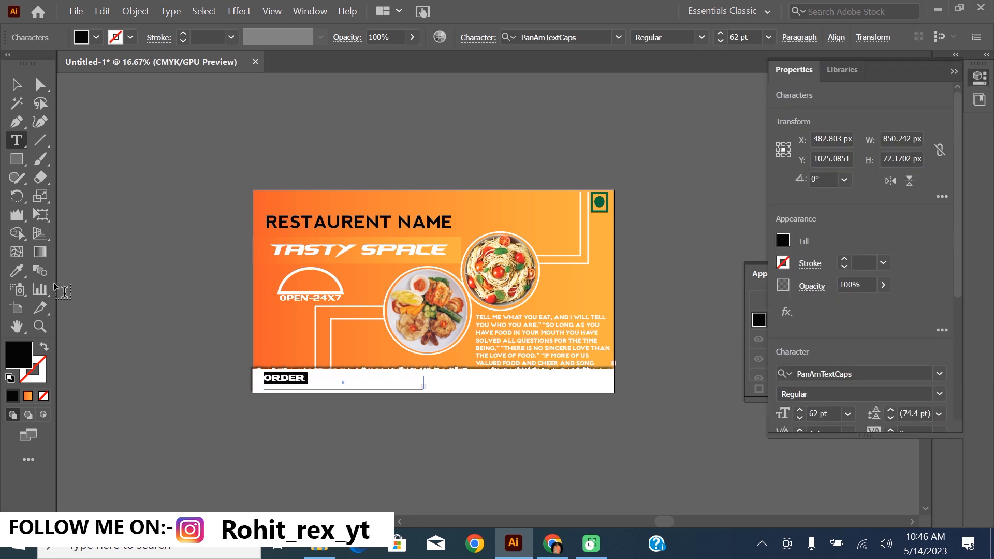
key("Escape")
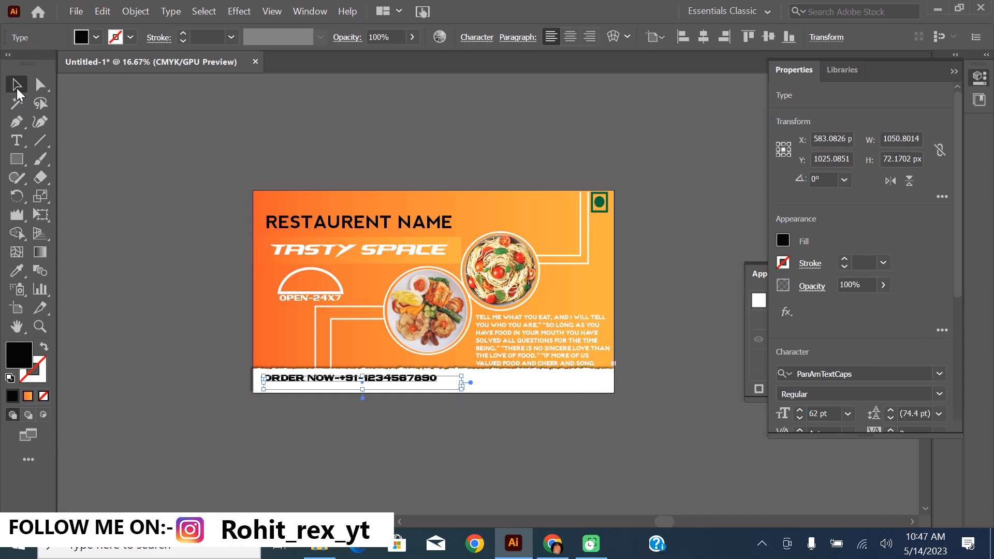
left_click(344, 395)
left_click(418, 383)
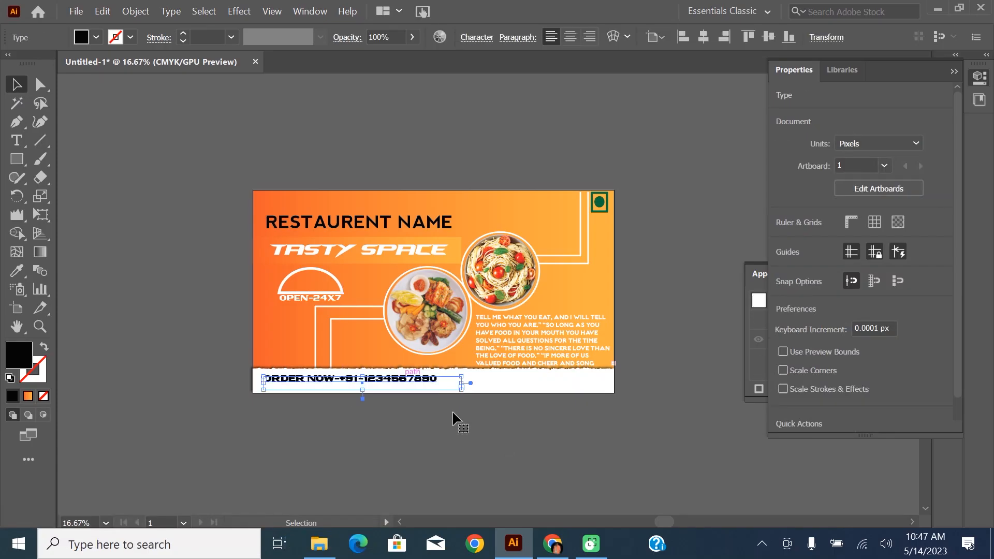
Fill the ORDER NOW text with a deep orange swatch and deselect it
left_click(132, 277)
left_click(432, 380)
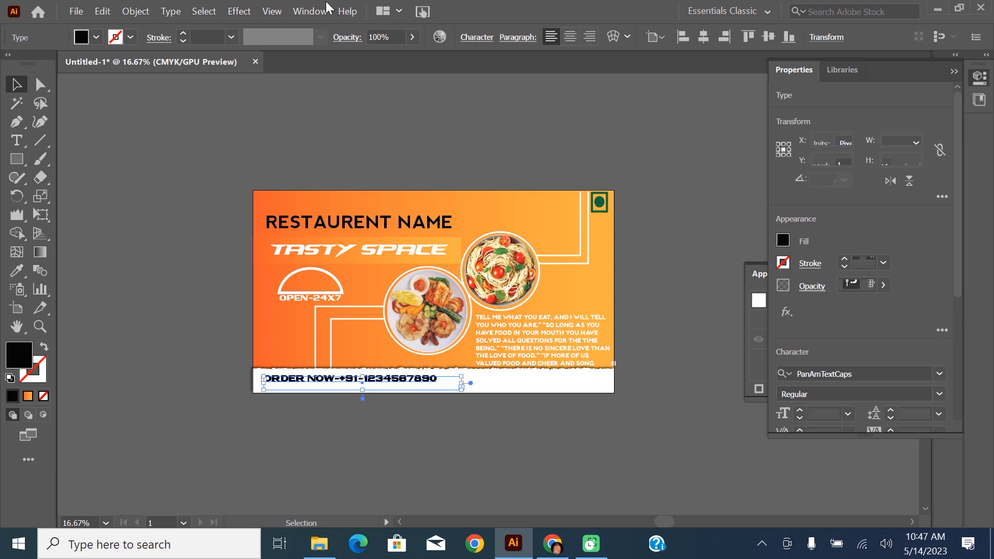
left_click(96, 37)
left_click(151, 62)
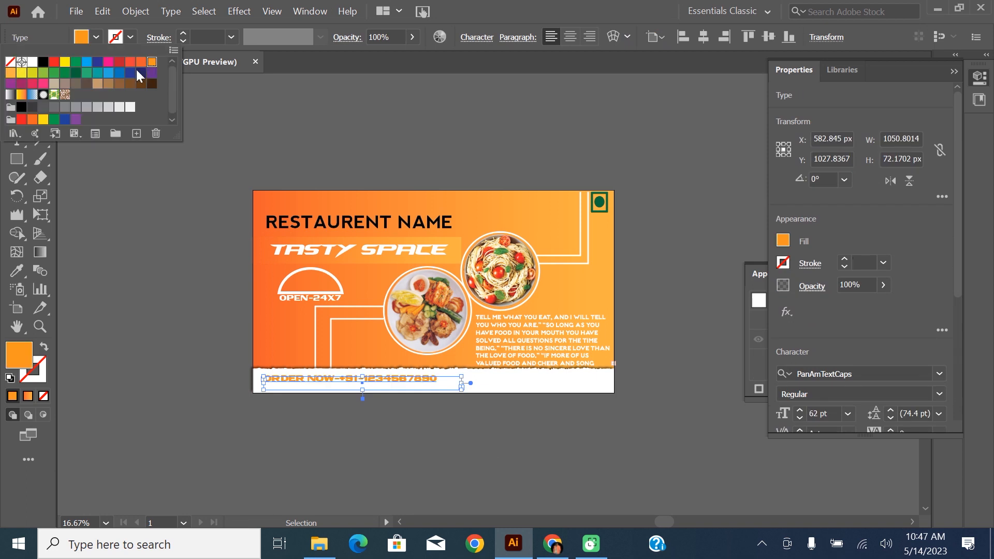
left_click(132, 64)
left_click(381, 492)
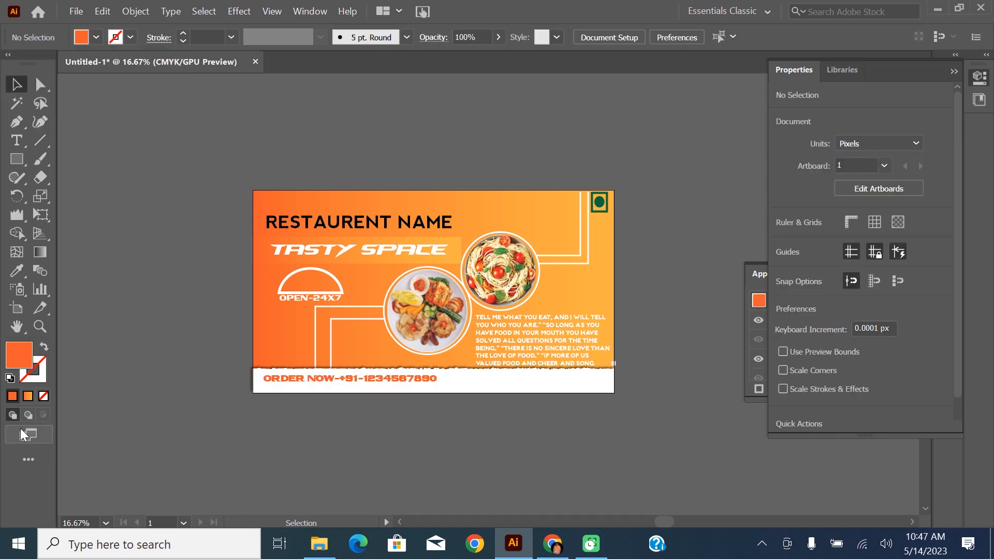
key("t")
left_click_drag(653, 205, 154, 304)
type("w")
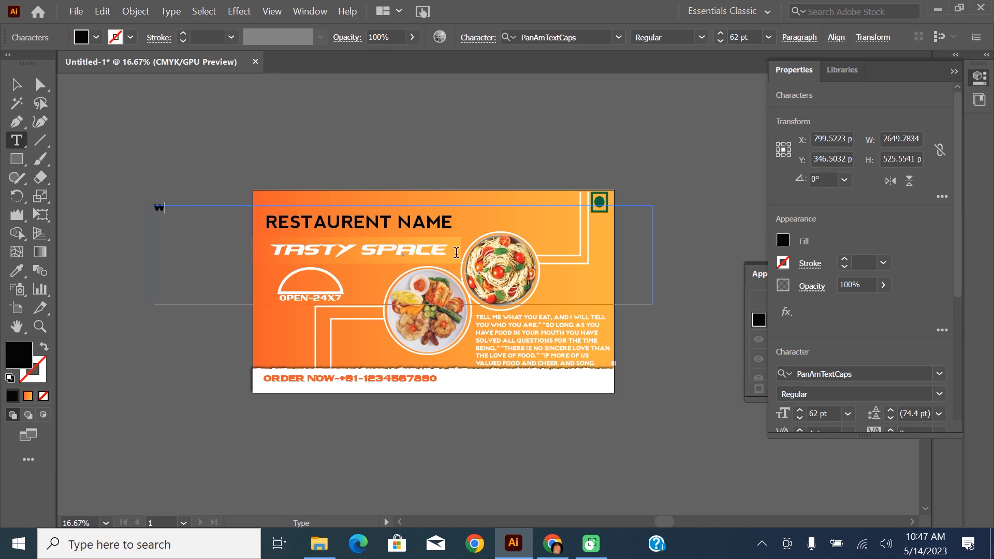
type("ww.healthyinside")
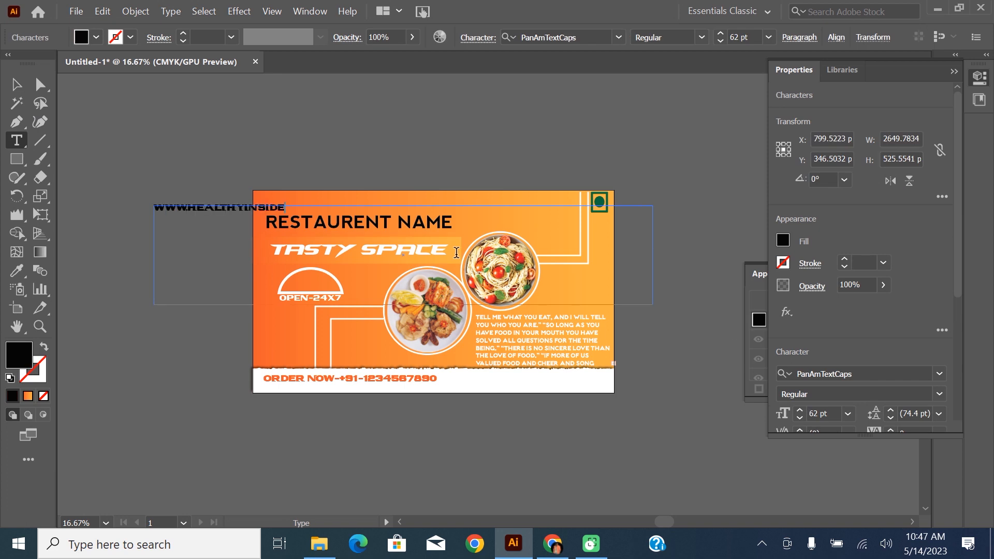
type(".me")
key("Escape")
key("ctrl+a")
left_click(96, 37)
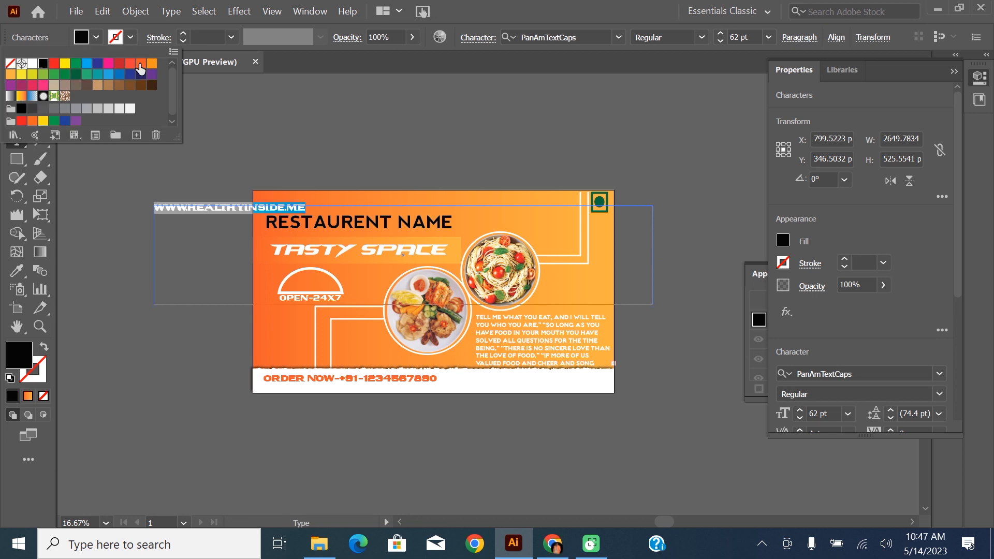
left_click(140, 66)
Shrink the website text frame to about 854 by 52 px and place it beside the ORDER NOW text on the white strip
left_click(16, 84)
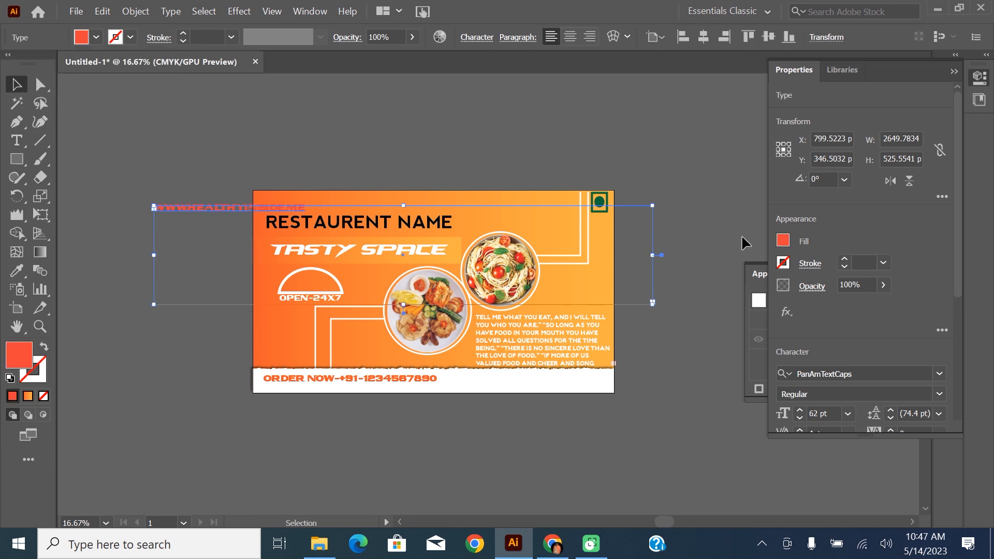
left_click_drag(234, 304, 494, 374)
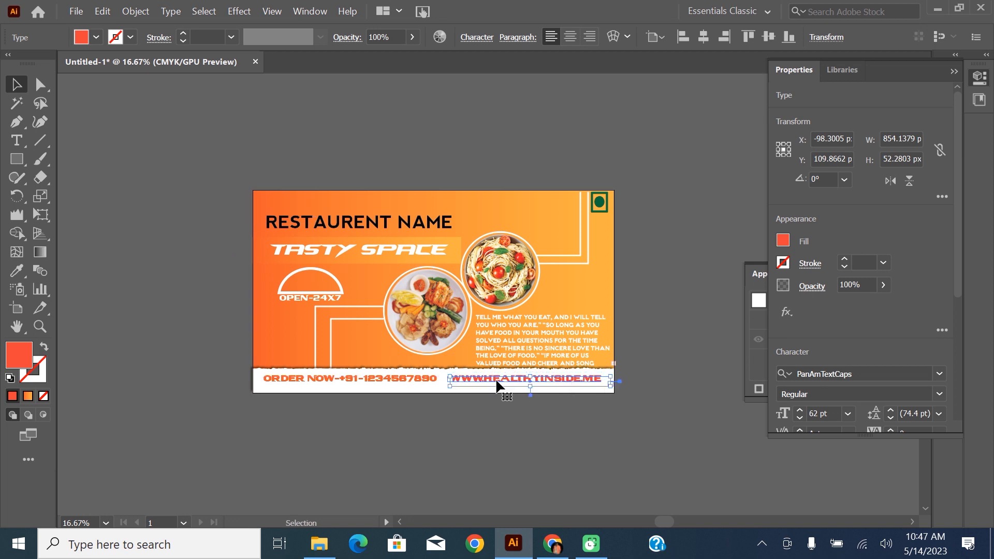
left_click(692, 348)
Replace the website text on the bottom strip with the designer's own www address ending in VFX.COM, and deselect it
left_click(497, 379)
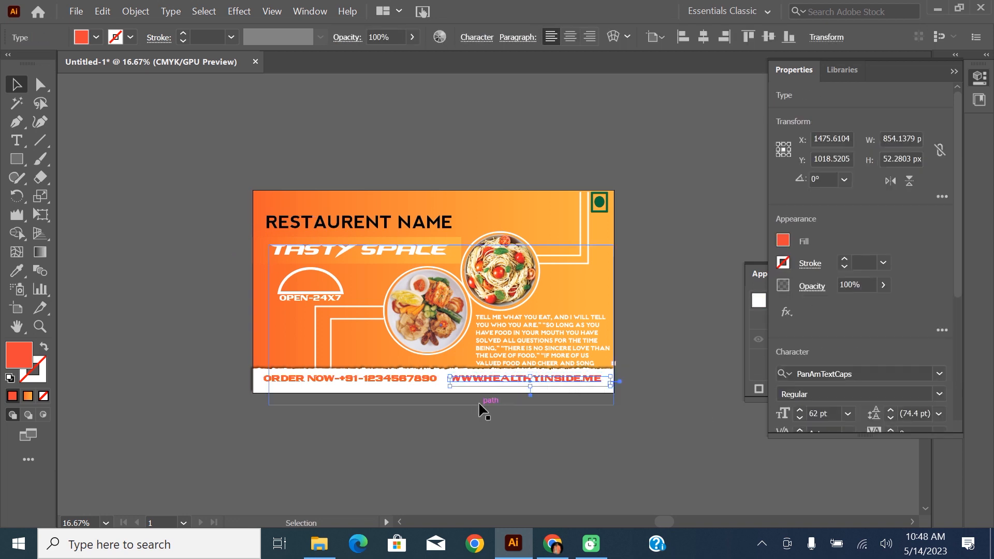
key("i")
key("t")
left_click(501, 378)
key("ctrl+a")
type("WWW")
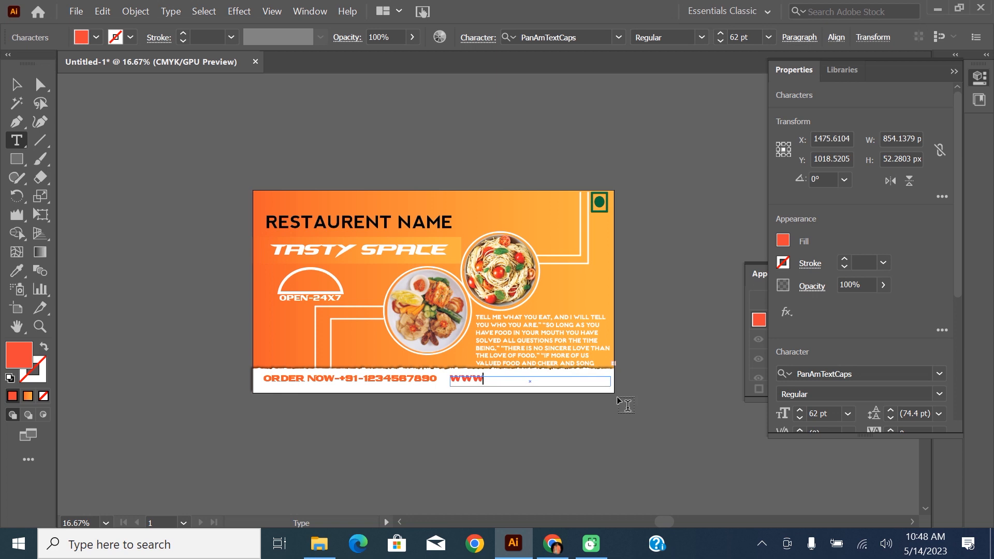
type(".VFX.COM")
left_click(486, 382)
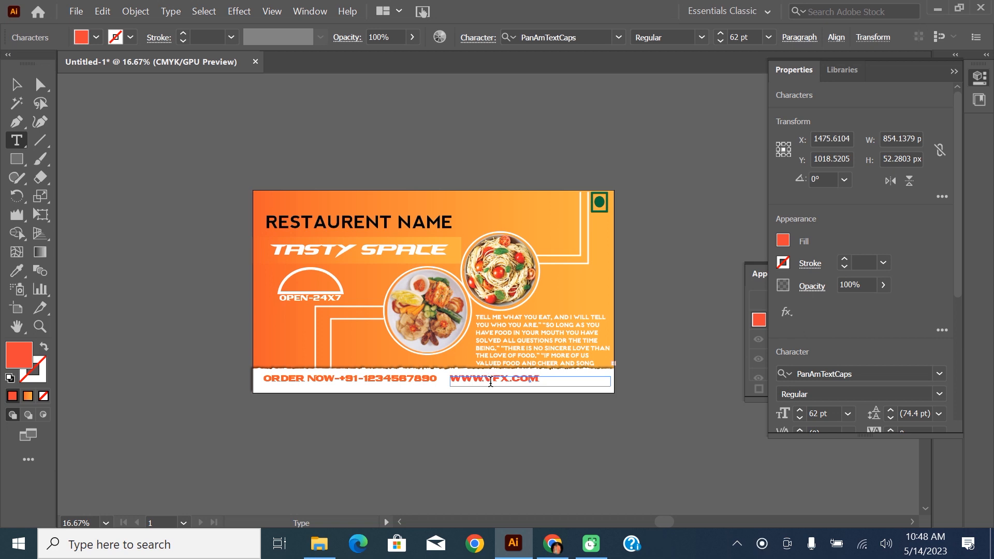
type("ROHIT")
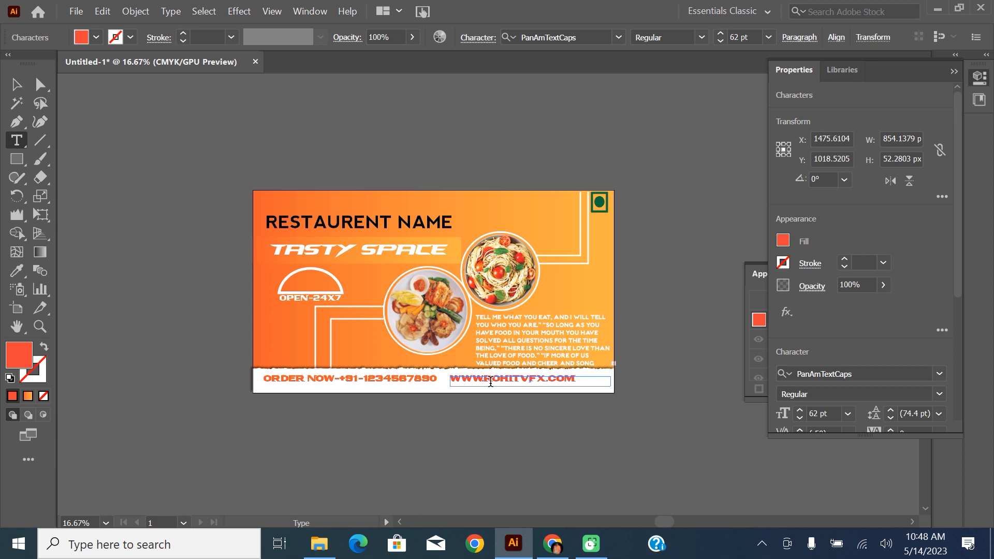
type("REX")
left_click(16, 84)
left_click(156, 171)
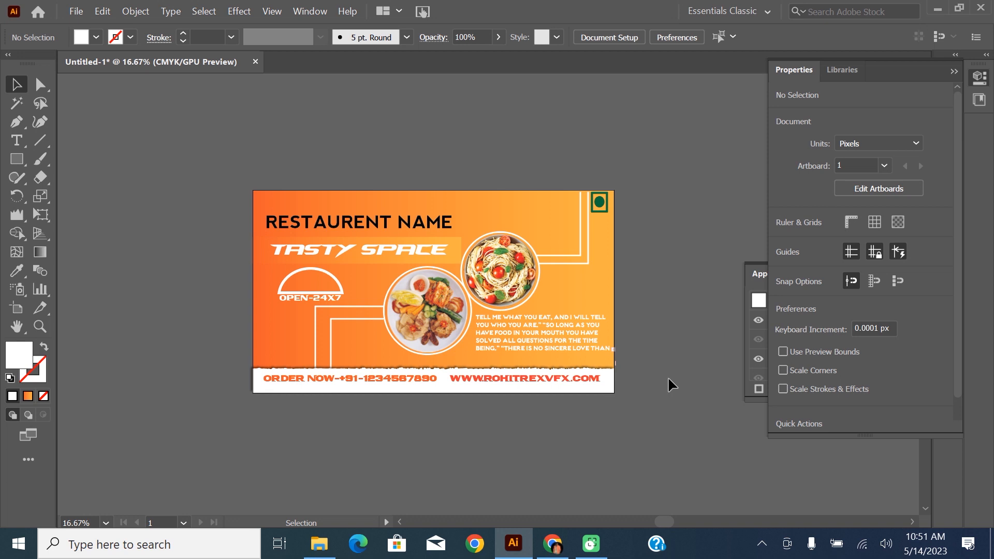
Open the grunge texture image pngwing.com (3).png from the png files folder
key("ctrl+o")
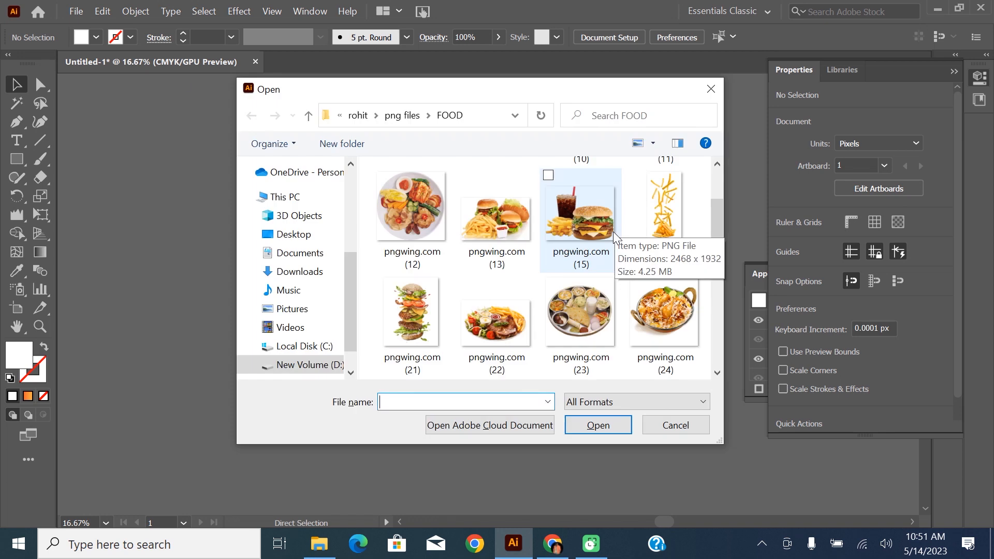
scroll(613, 231, "down", 2)
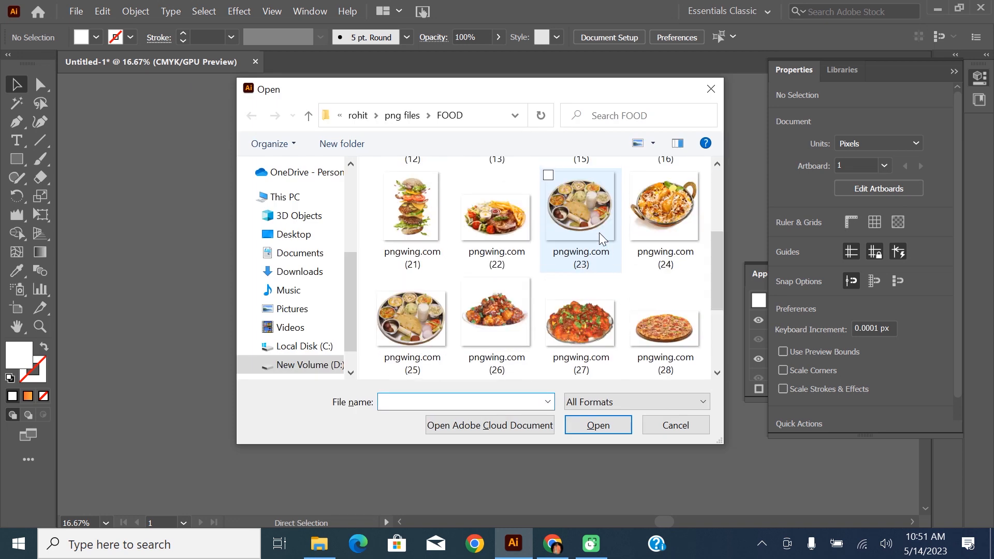
scroll(599, 232, "down", 2)
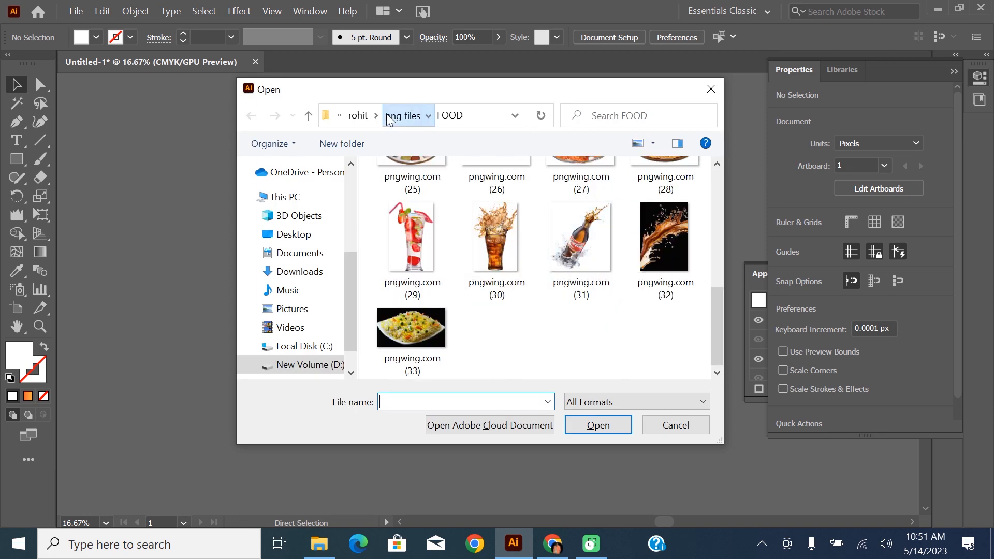
left_click(402, 115)
scroll(631, 288, "down", 5)
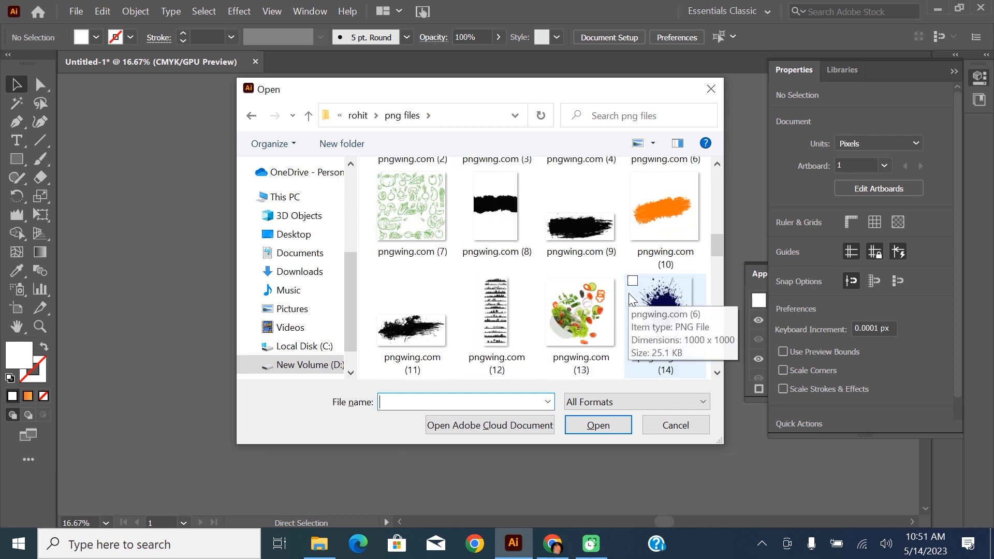
scroll(539, 289, "up", 2)
left_click(496, 312)
left_click(573, 430)
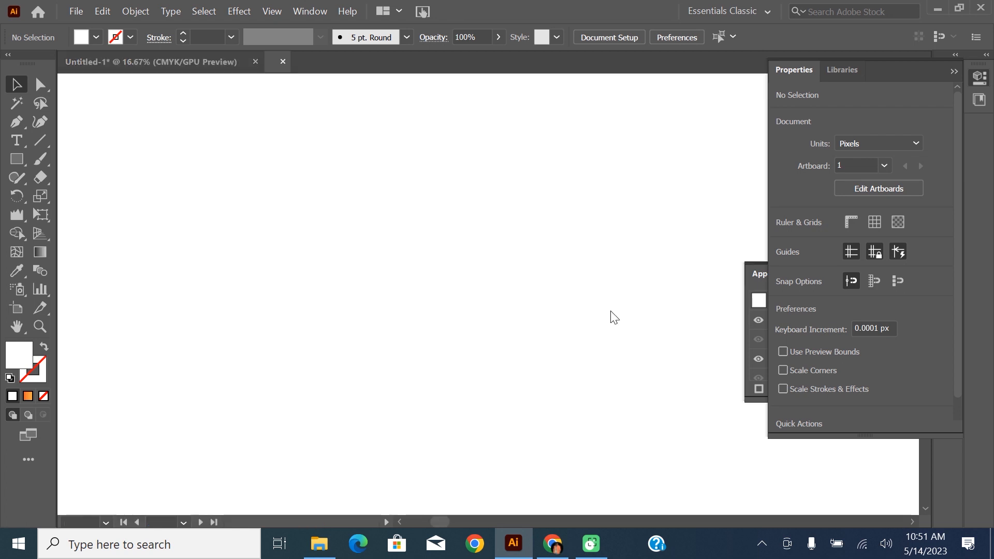
Bring the opened texture image into the banner document and close its separate file
left_click_drag(407, 62, 520, 148)
left_click_drag(700, 300, 337, 291)
left_click_drag(636, 152, 71, 174)
left_click(672, 172)
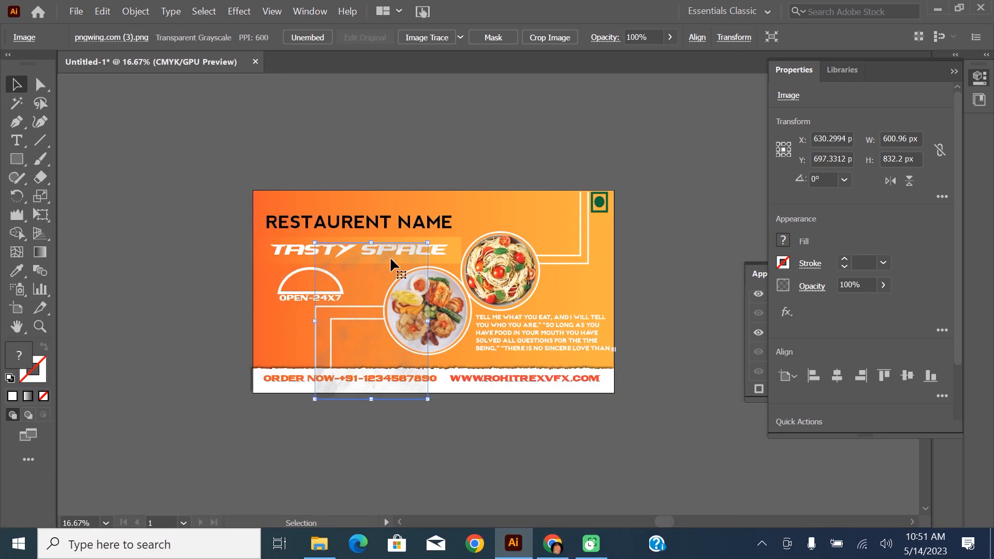
Rotate the texture image to about 90° and stretch it to cover the whole banner artboard, and deselect it
left_click_drag(432, 238, 282, 249)
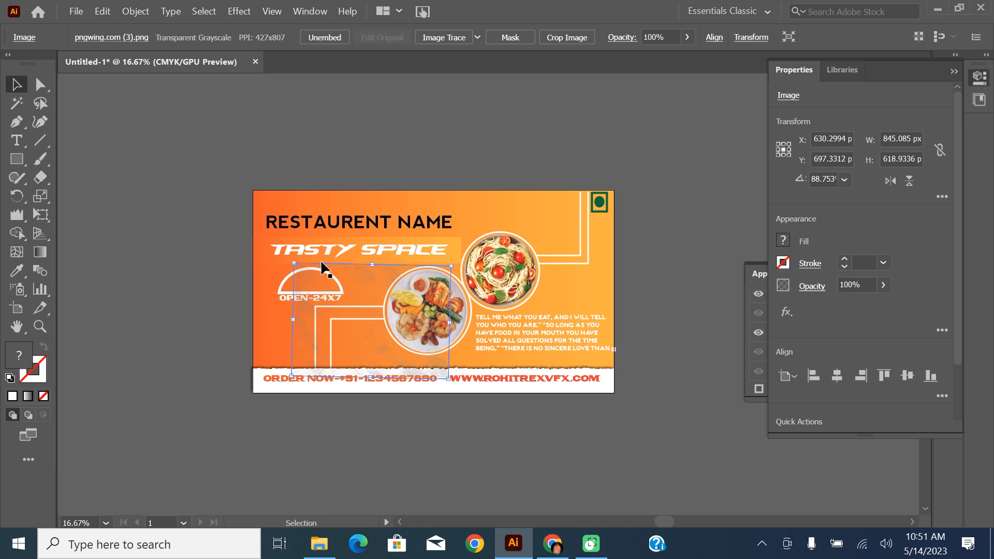
left_click_drag(432, 247, 298, 270)
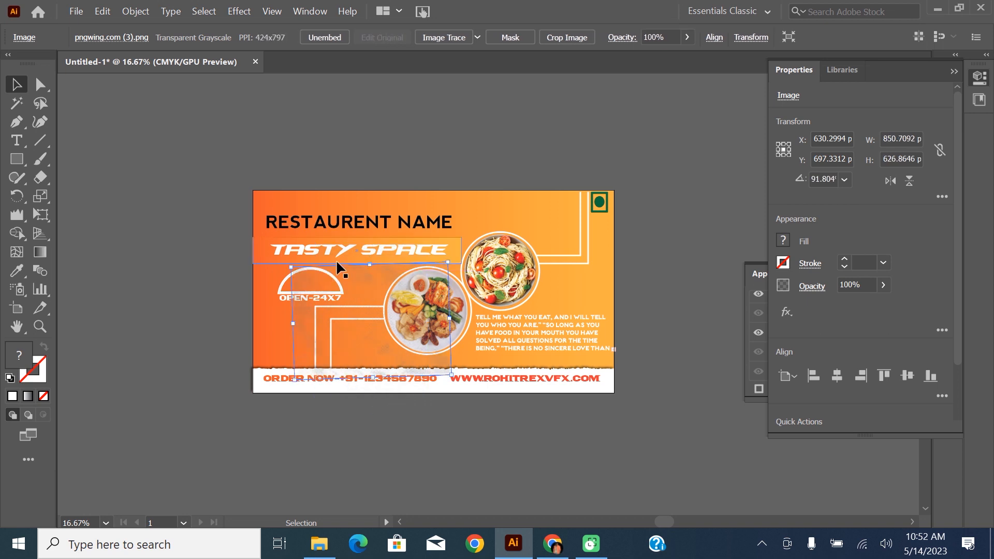
left_click_drag(366, 269, 329, 203)
mouse_move(614, 241)
left_mouse_down()
mouse_move(600, 245)
mouse_move(619, 253)
left_mouse_up()
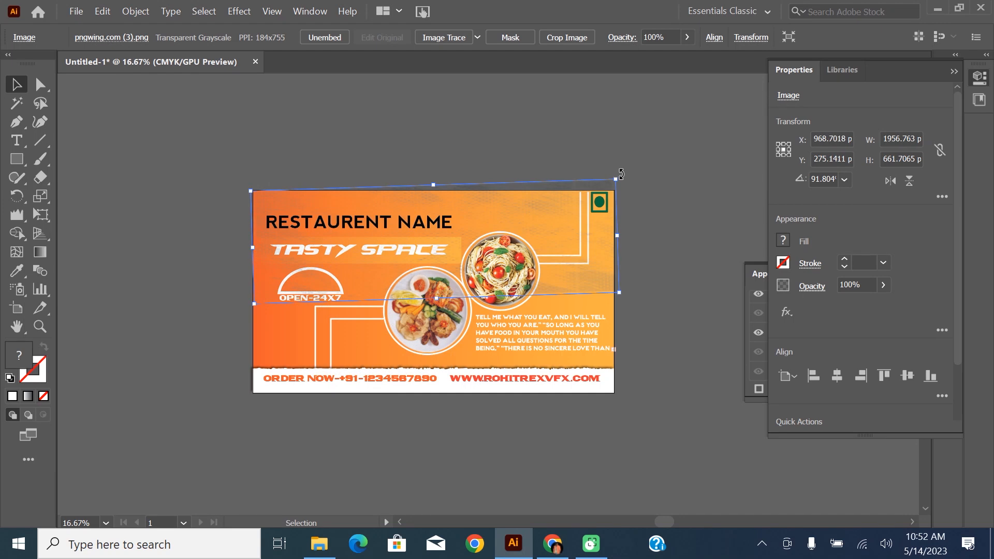
left_click_drag(619, 175, 616, 185)
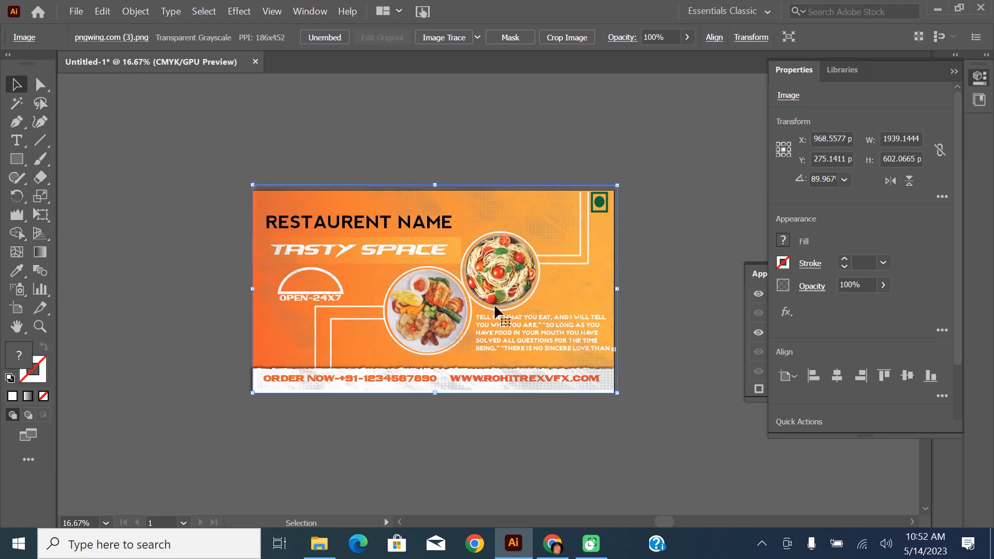
left_click_drag(435, 185, 435, 190)
left_click(694, 228)
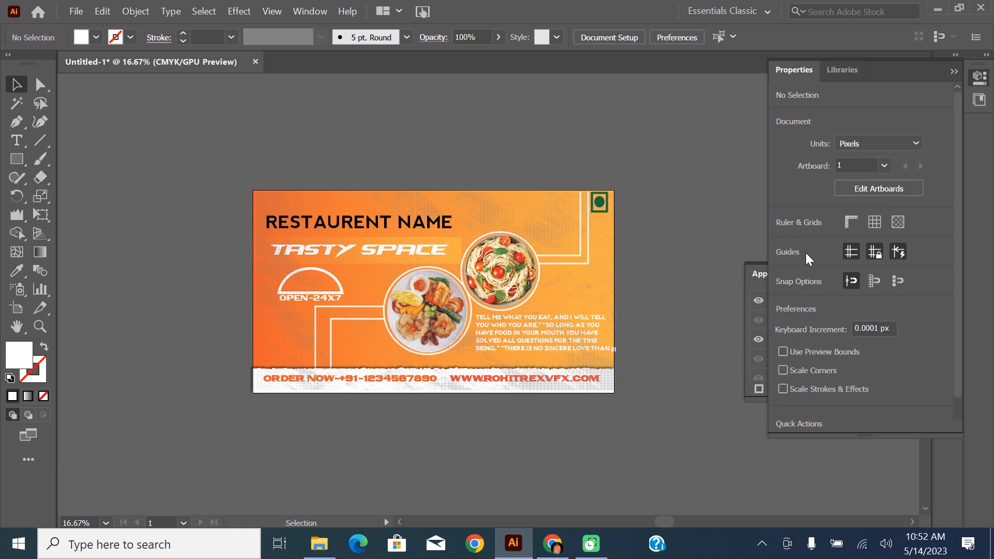
Expand Layer 1 and move the texture image down the stacking order, behind the white contact strip and the food photos
left_click(978, 77)
left_click(949, 336)
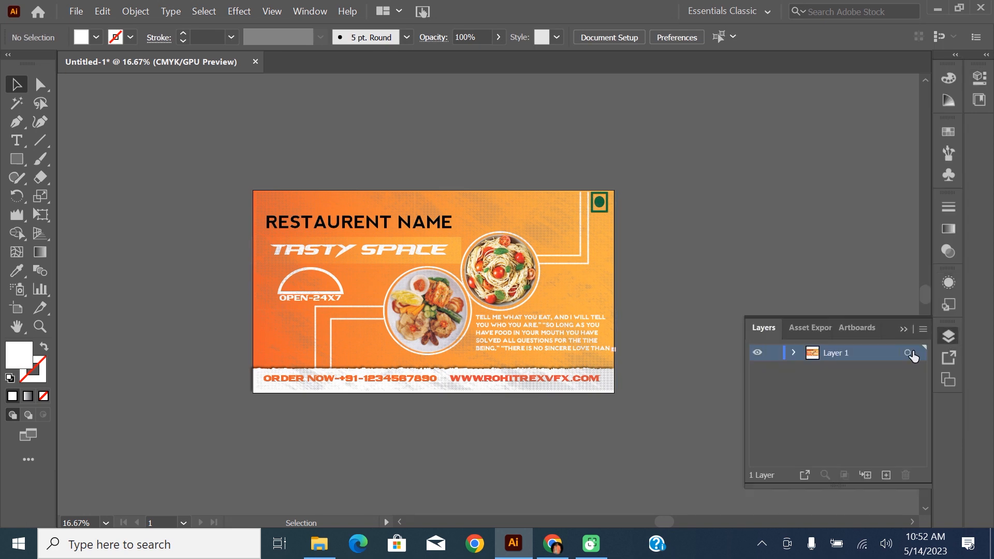
left_click(794, 351)
scroll(873, 408, "down", 3)
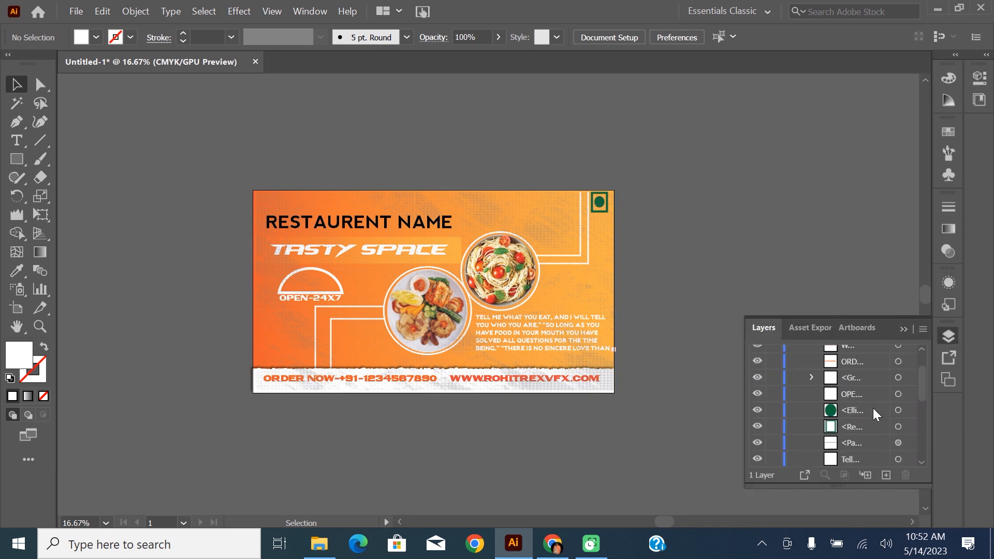
left_click_drag(873, 414, 869, 437)
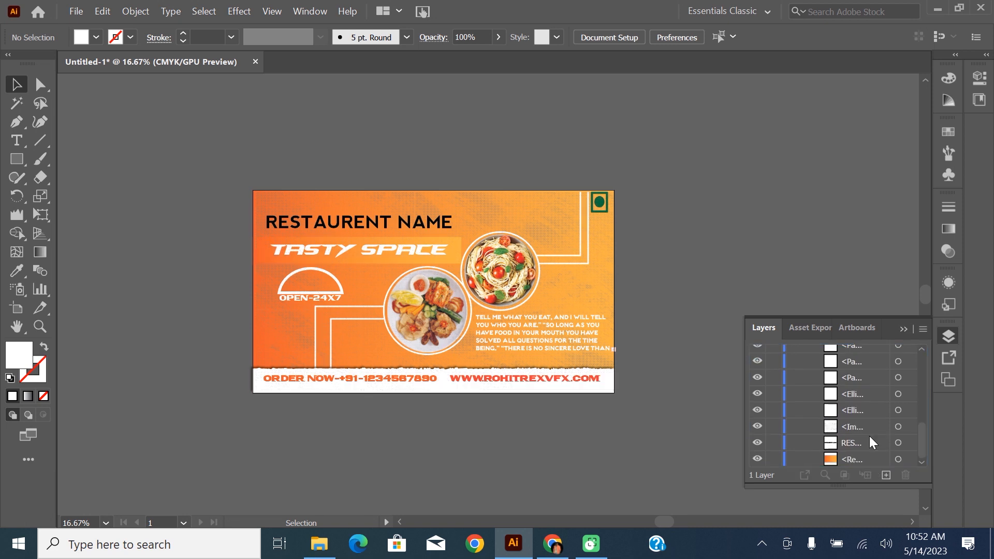
Narrow the quote text frame to keep it inside the banner, move it slightly down above the white strip, and deselect it
left_click(552, 343)
left_click(669, 321)
left_click(617, 333)
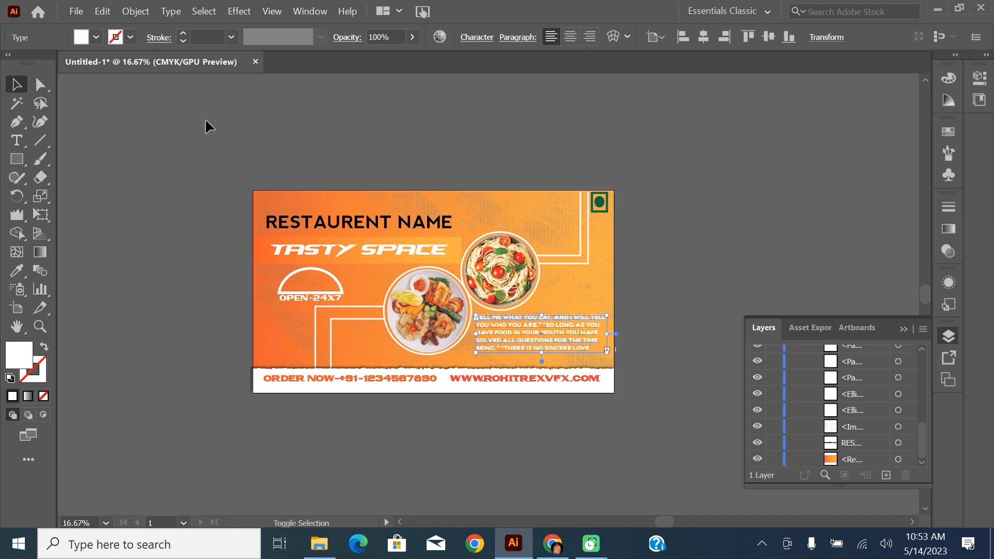
left_click_drag(531, 327, 534, 330)
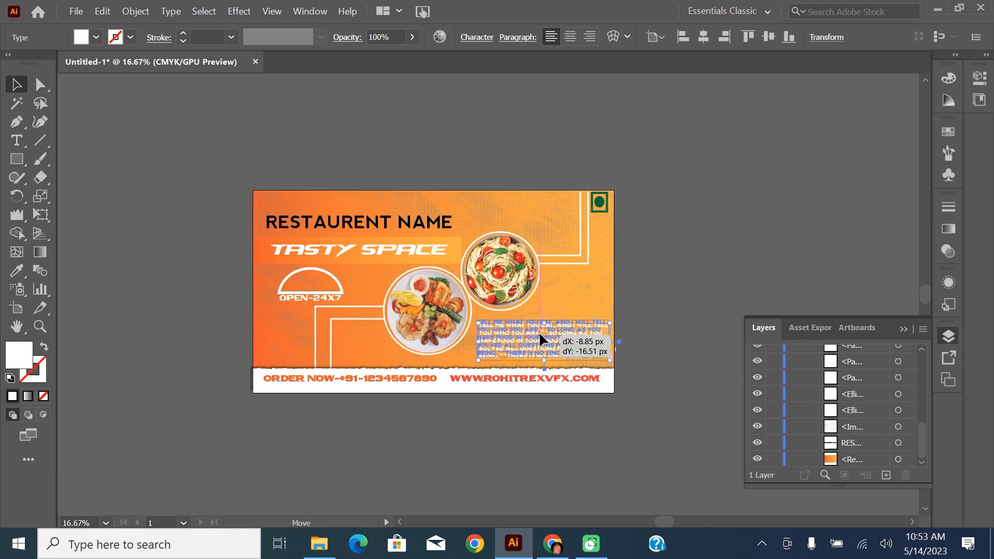
left_click_drag(539, 331, 539, 332)
left_click(639, 397)
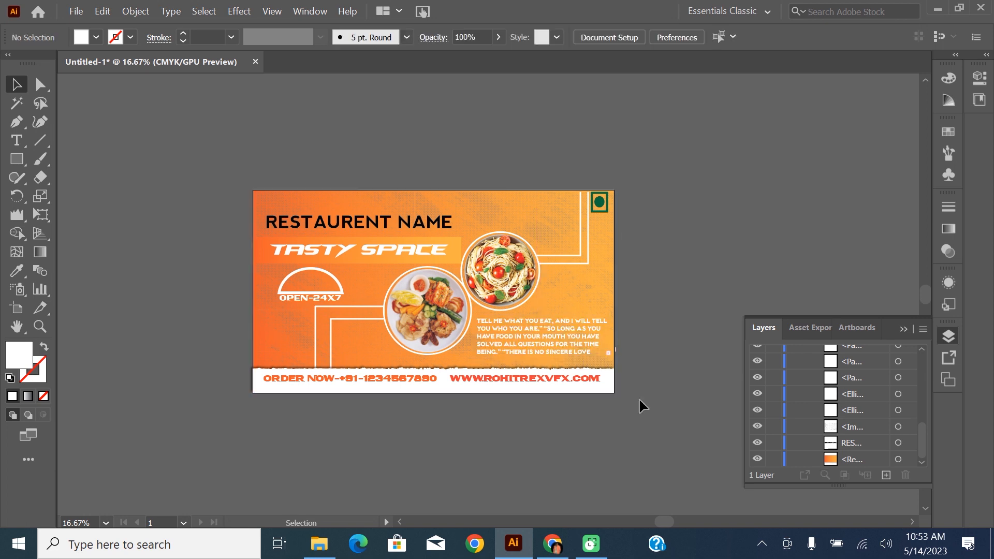
left_click(614, 294)
left_click(697, 177)
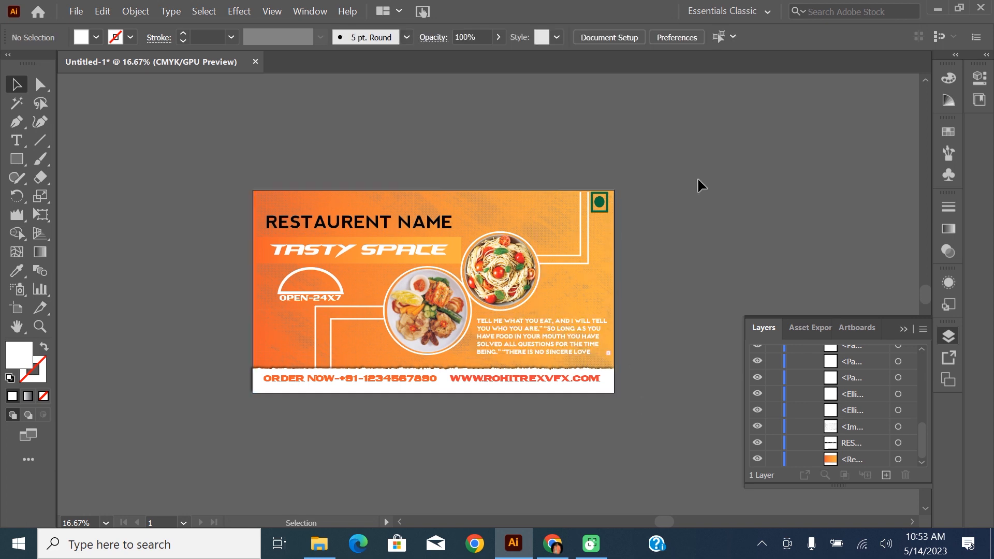